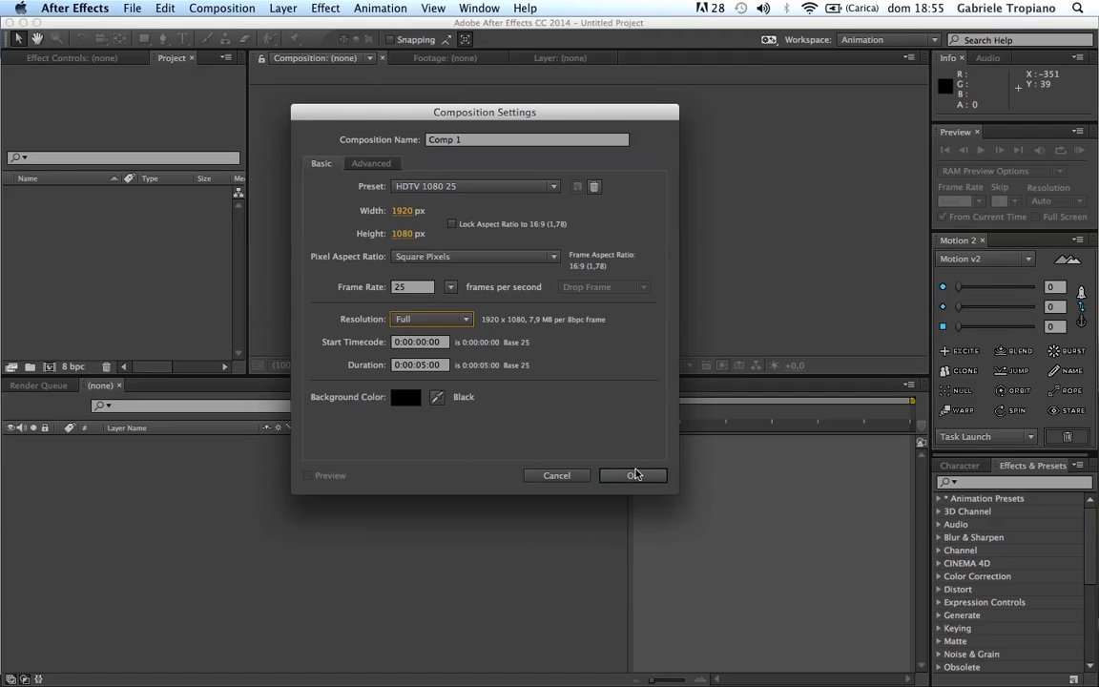
# Create the five-second HDTV 1080 25 composition and set up its viewer with Adaptive Resolution previews and a larger panel.
pyautogui.click(631, 476)
pyautogui.click(505, 367)
pyautogui.click(498, 384)
pyautogui.click(721, 370)
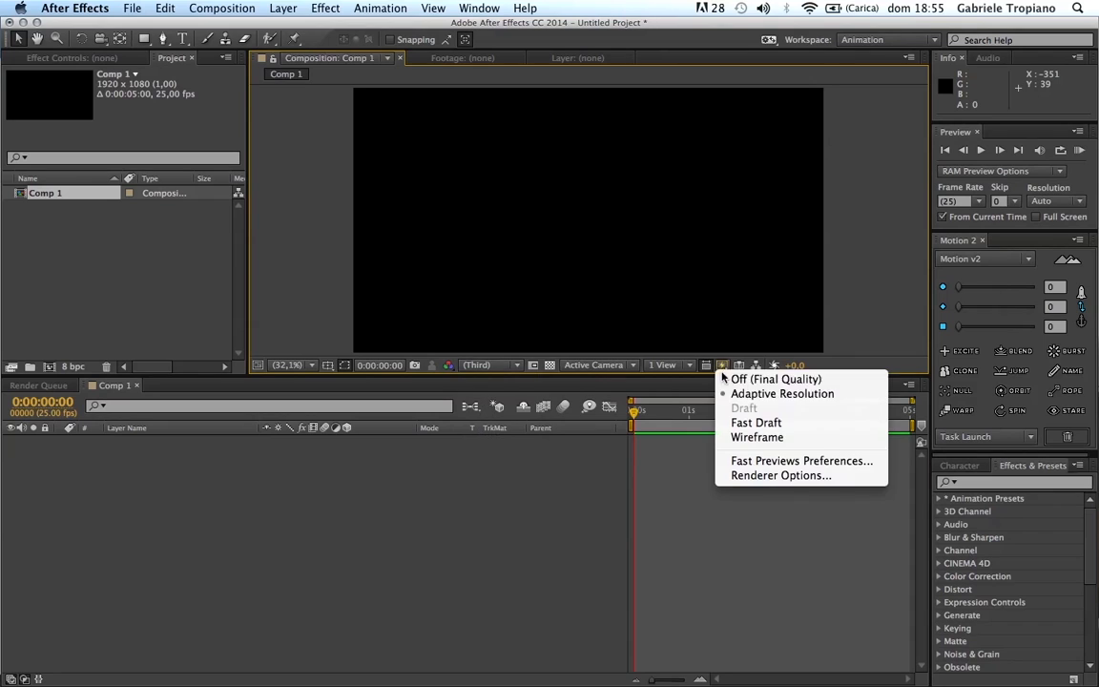
pyautogui.click(764, 393)
pyautogui.moveTo(625, 380); pyautogui.dragTo(615, 437)
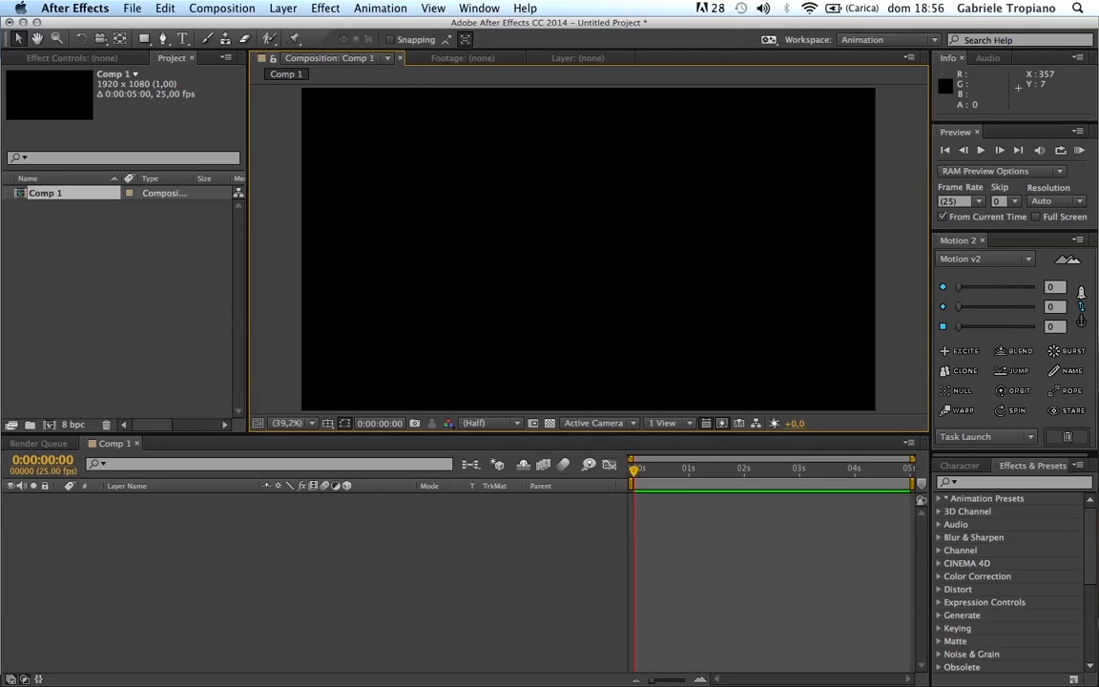
# Add an empty shape layer to the composition and rename it "Circle 1".
pyautogui.click(325, 7)
pyautogui.moveTo(282, 8)
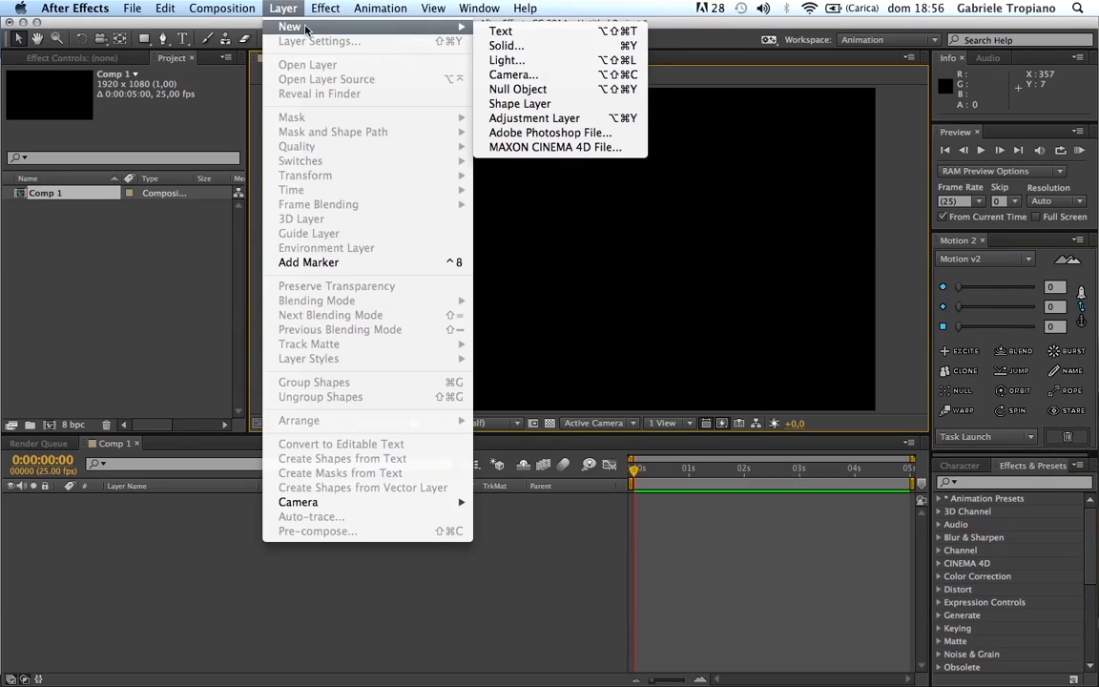
pyautogui.click(515, 103)
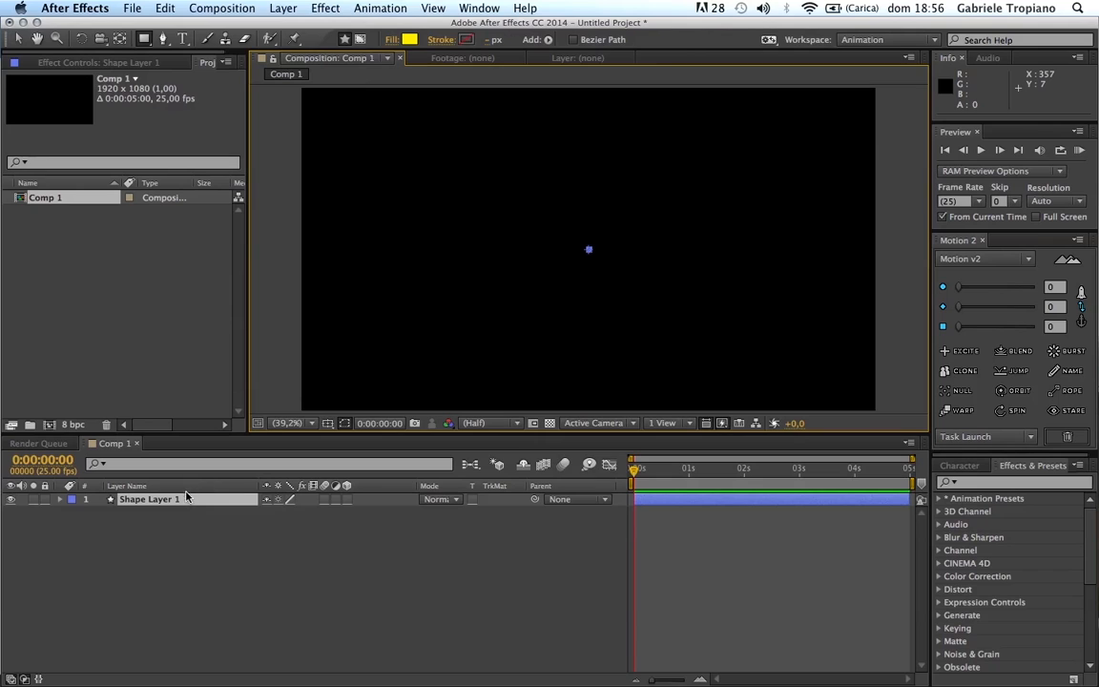
pyautogui.press('Return')
pyautogui.write('Circle')
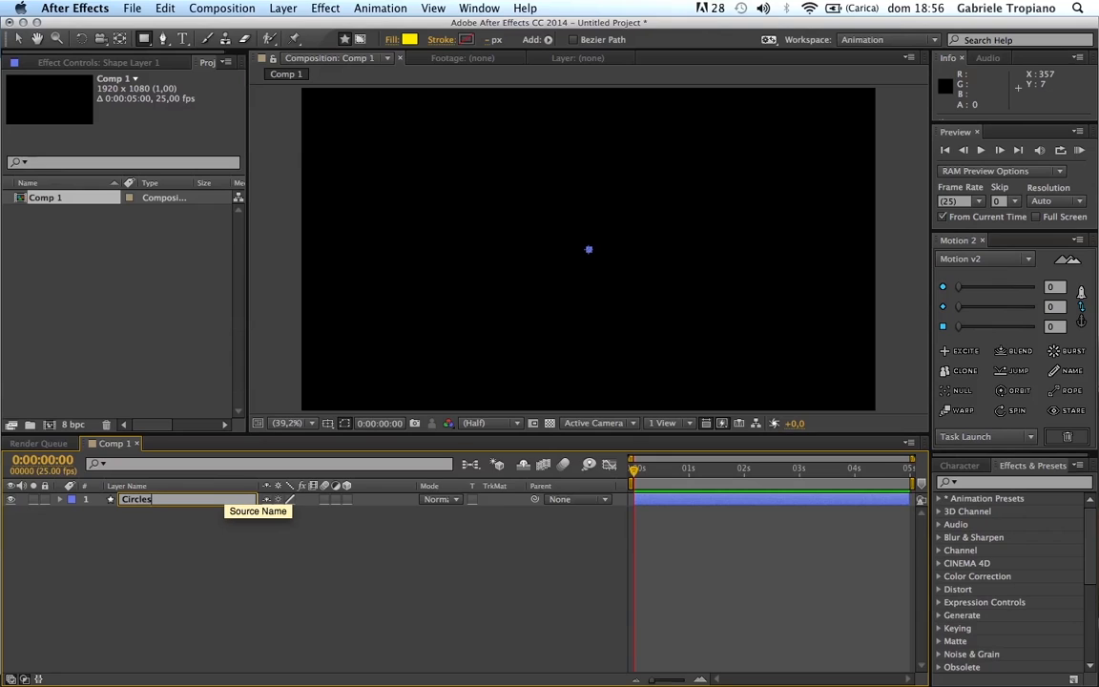
pyautogui.write(' 1')
pyautogui.press('Return')
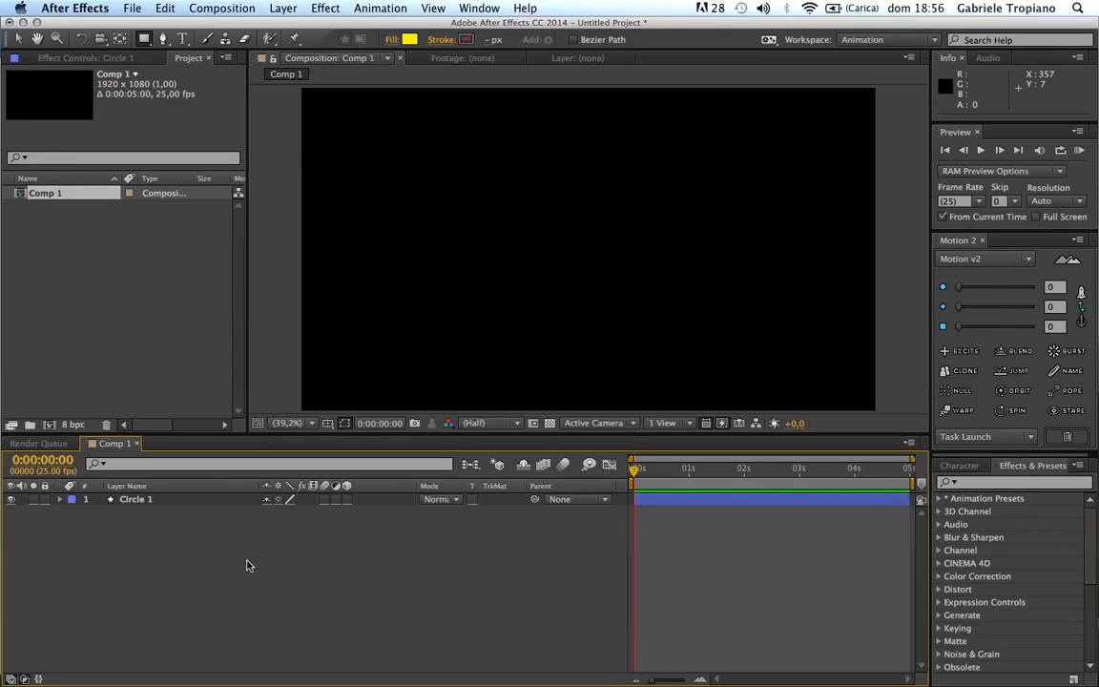
# Draw a thin vertical rectangle about 15 by 97 px just above the composition's centre on Circle 1, and expose its path properties.
pyautogui.click(124, 499)
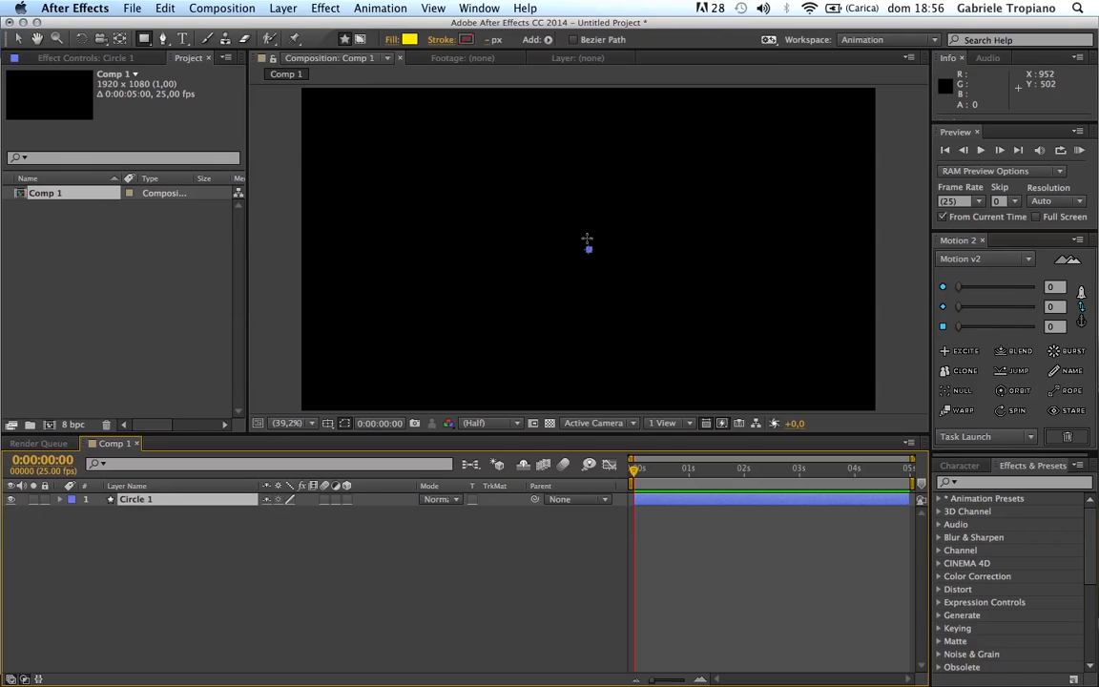
pyautogui.click(589, 226)
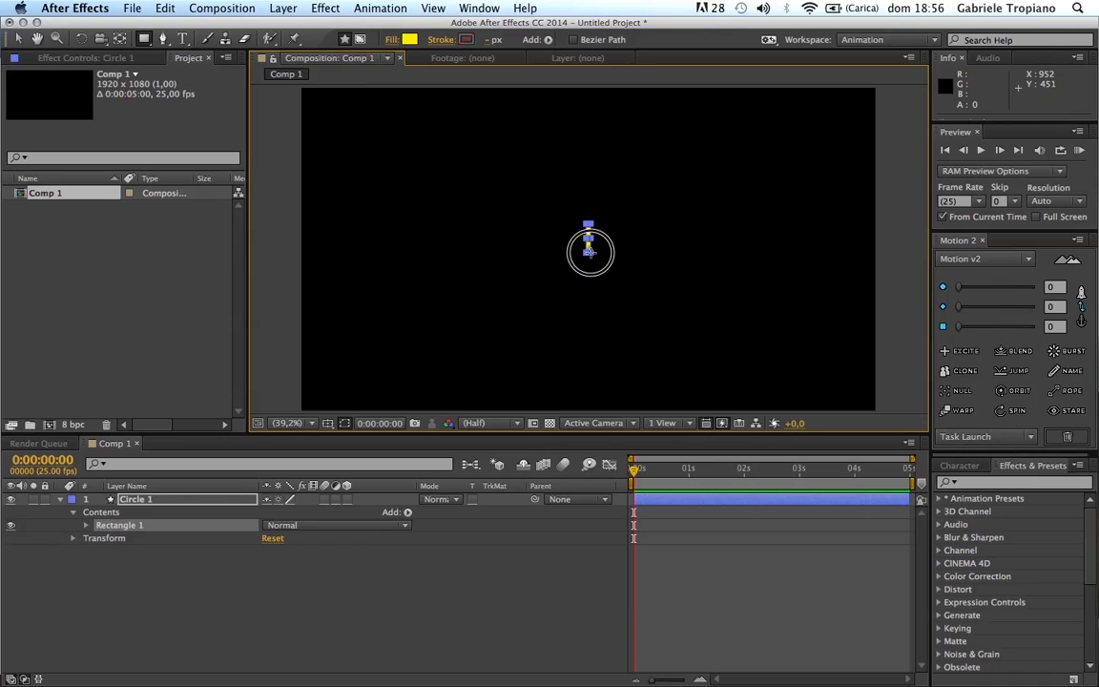
pyautogui.click(86, 526)
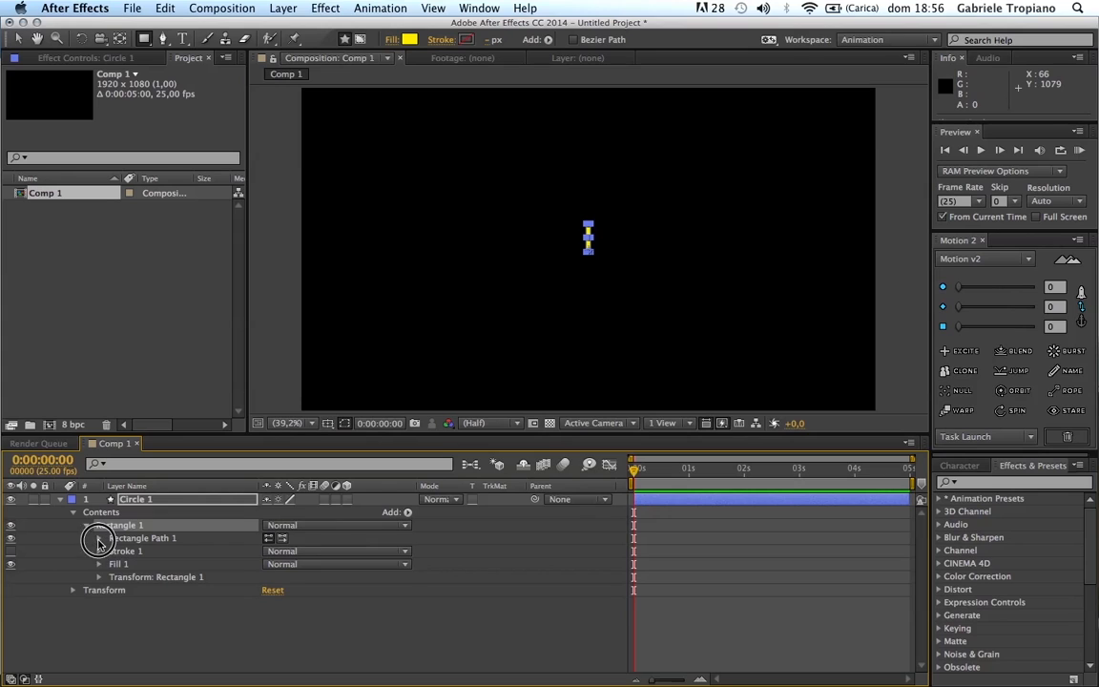
pyautogui.click(99, 539)
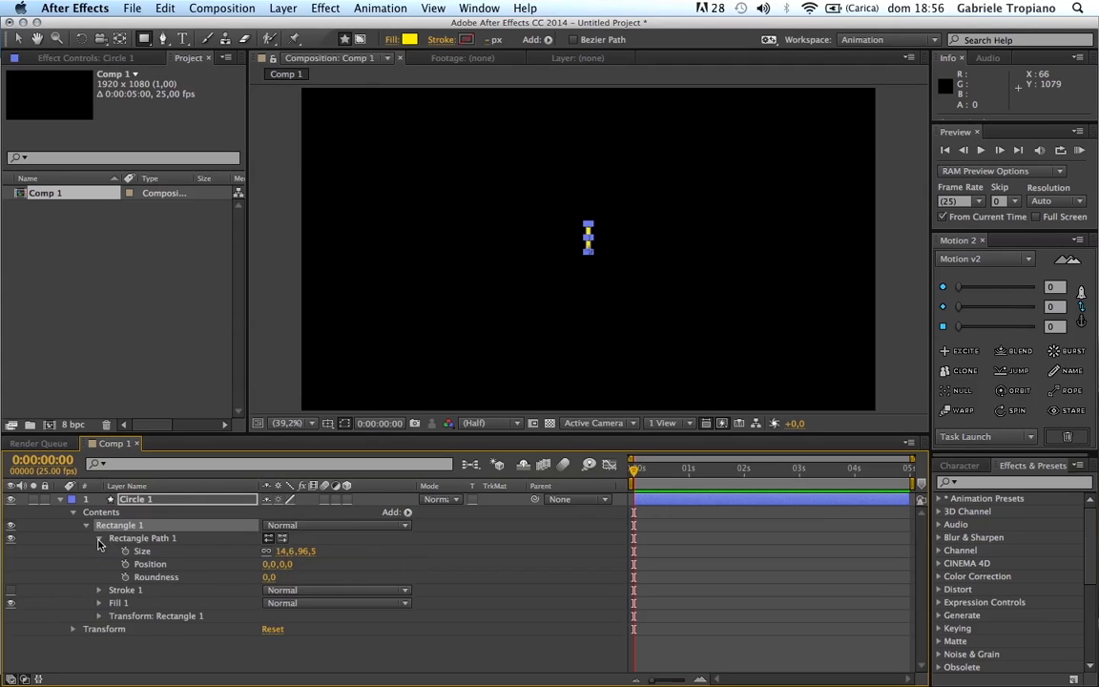
# Try to set the rectangle path's size to 10 px wide and 100 px high.
pyautogui.click(282, 551)
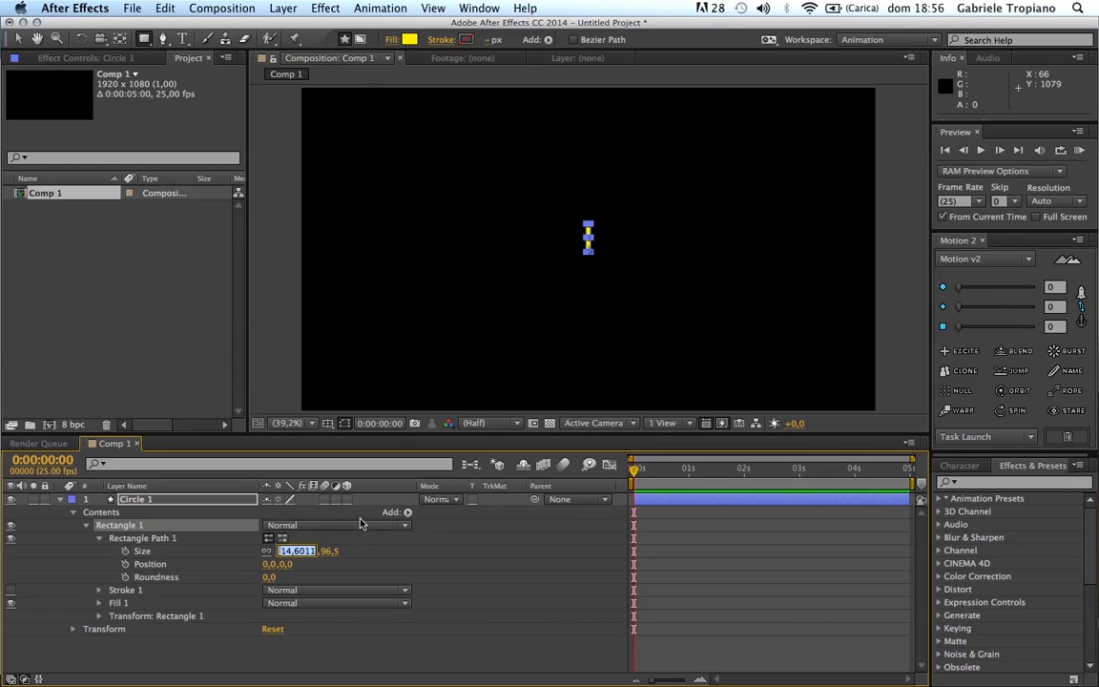
pyautogui.write('10')
pyautogui.press('Return')
pyautogui.click(305, 550)
pyautogui.write('100')
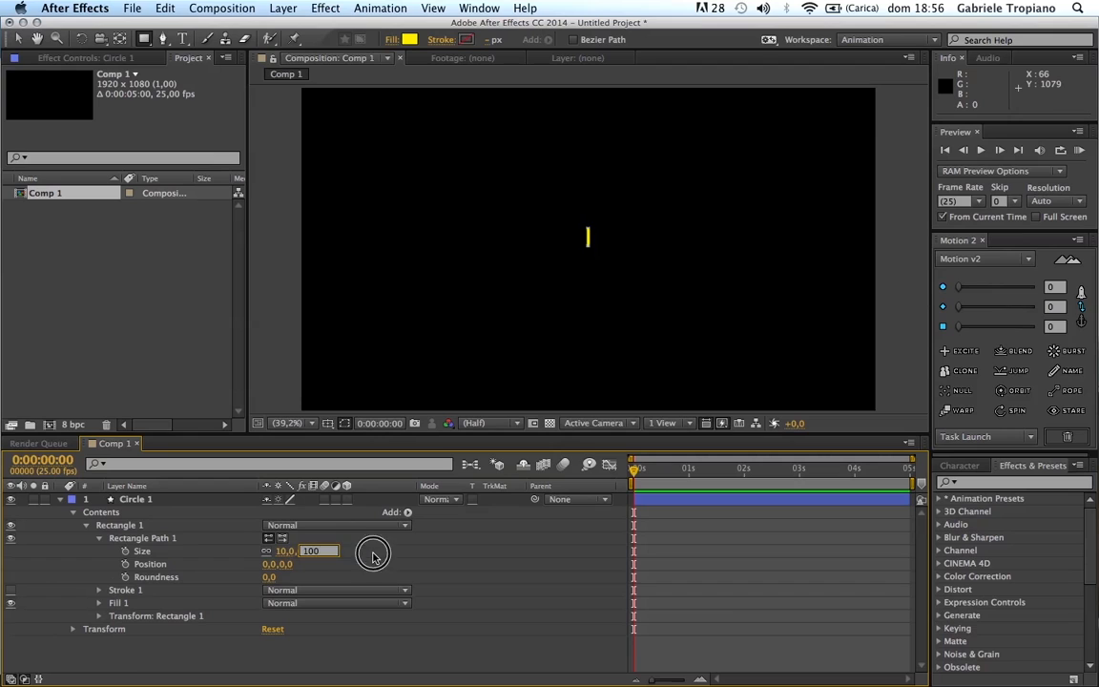
pyautogui.press('Return')
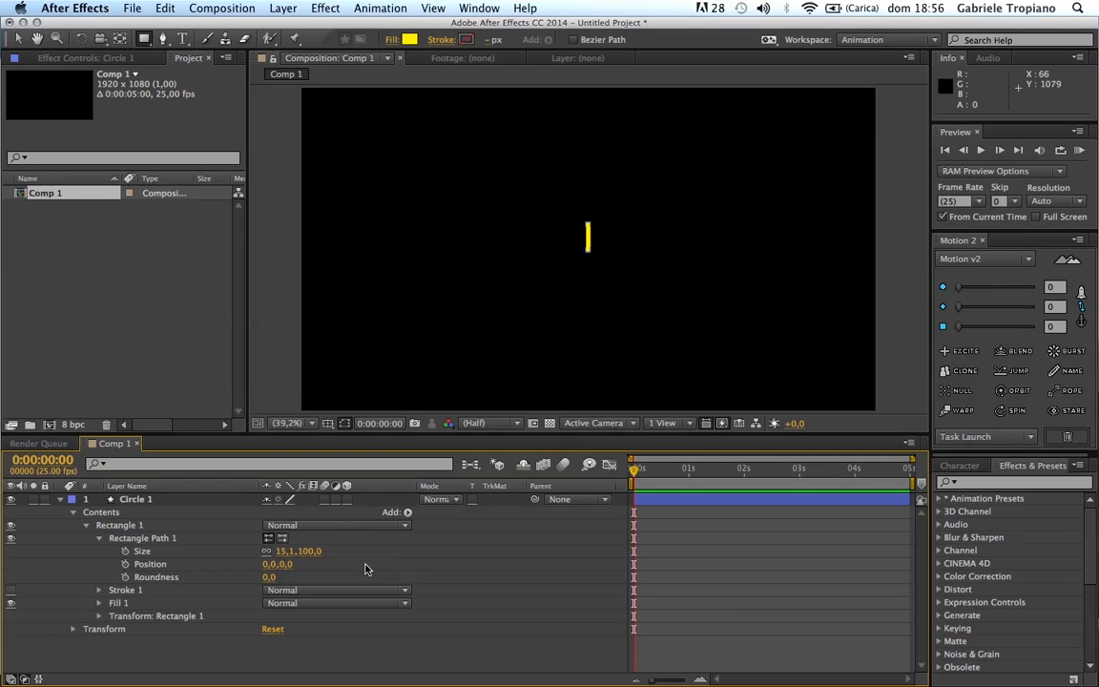
# Set the X position in the rectangle group's own transform to 0.
pyautogui.click(98, 539)
pyautogui.click(99, 575)
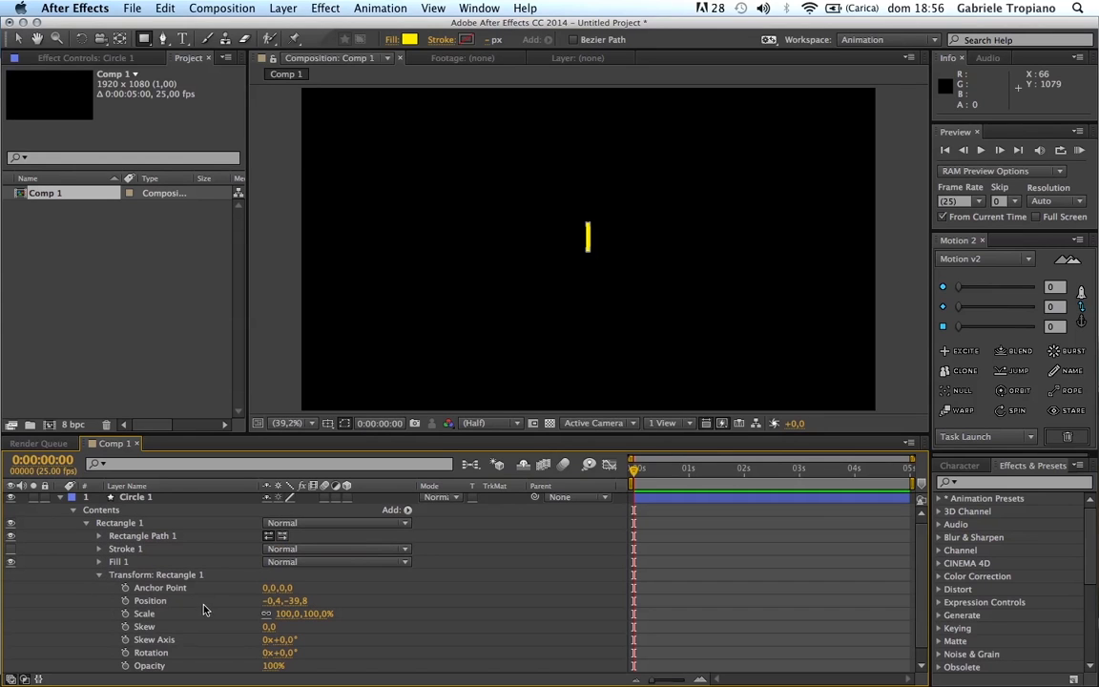
pyautogui.scroll(-1, 215, 613)
pyautogui.click(272, 588)
pyautogui.write('0')
pyautogui.press('Return')
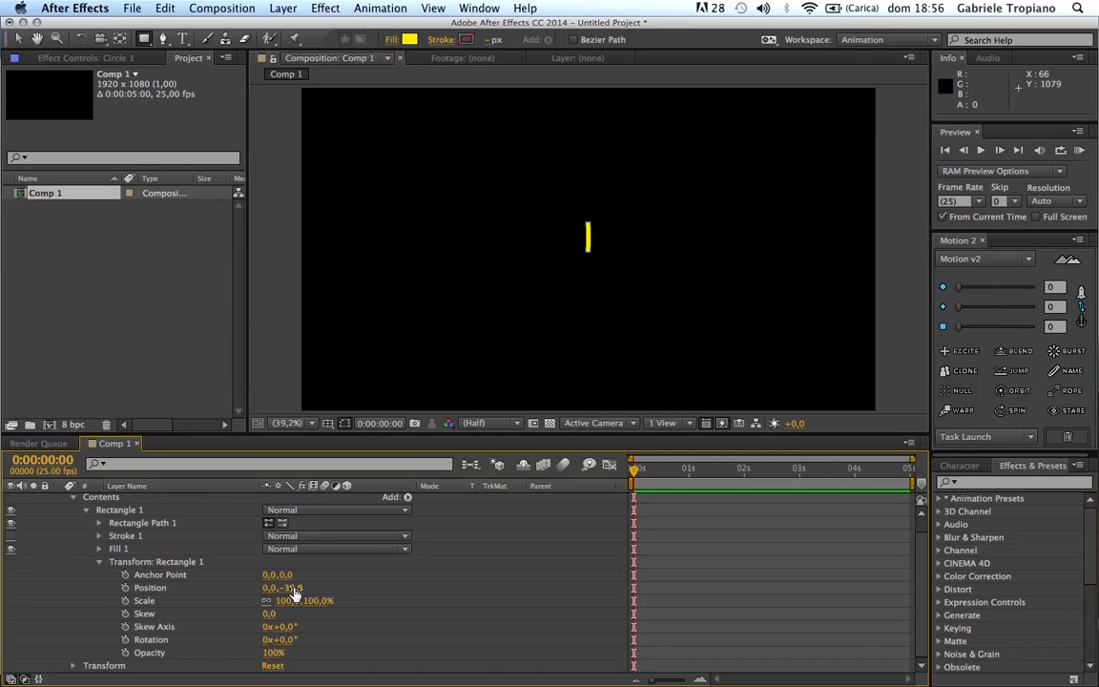
pyautogui.click(295, 589)
pyautogui.press('Return')
pyautogui.scroll(1, 362, 592)
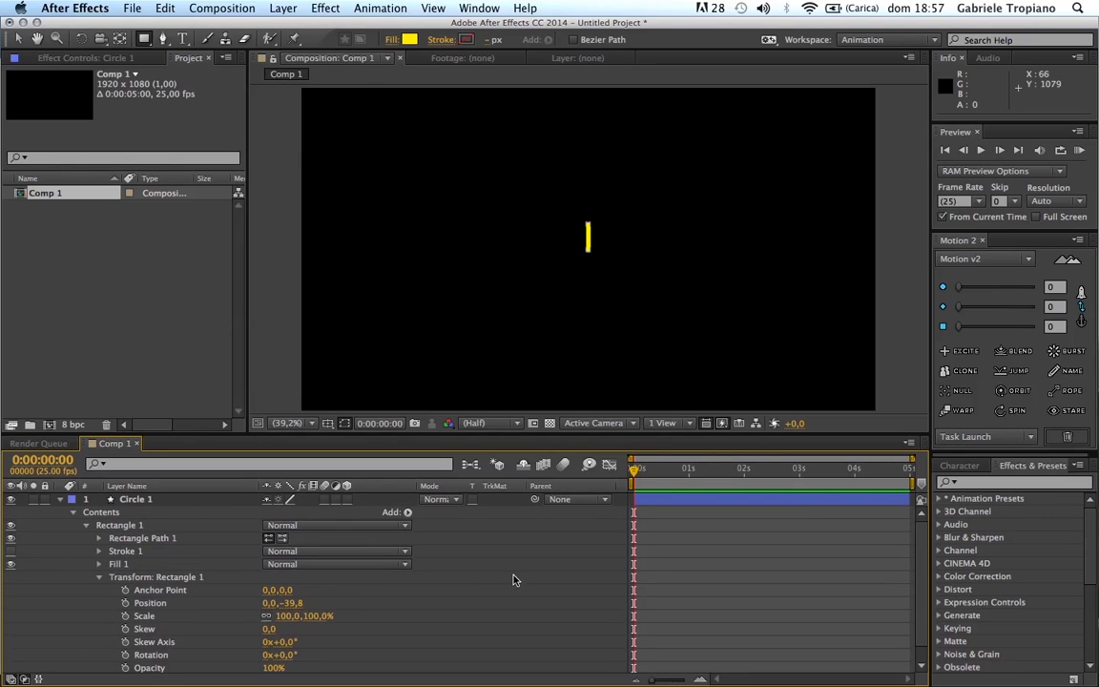
# Add a Repeater to the contents of the Circle 1 shape layer.
pyautogui.click(408, 513)
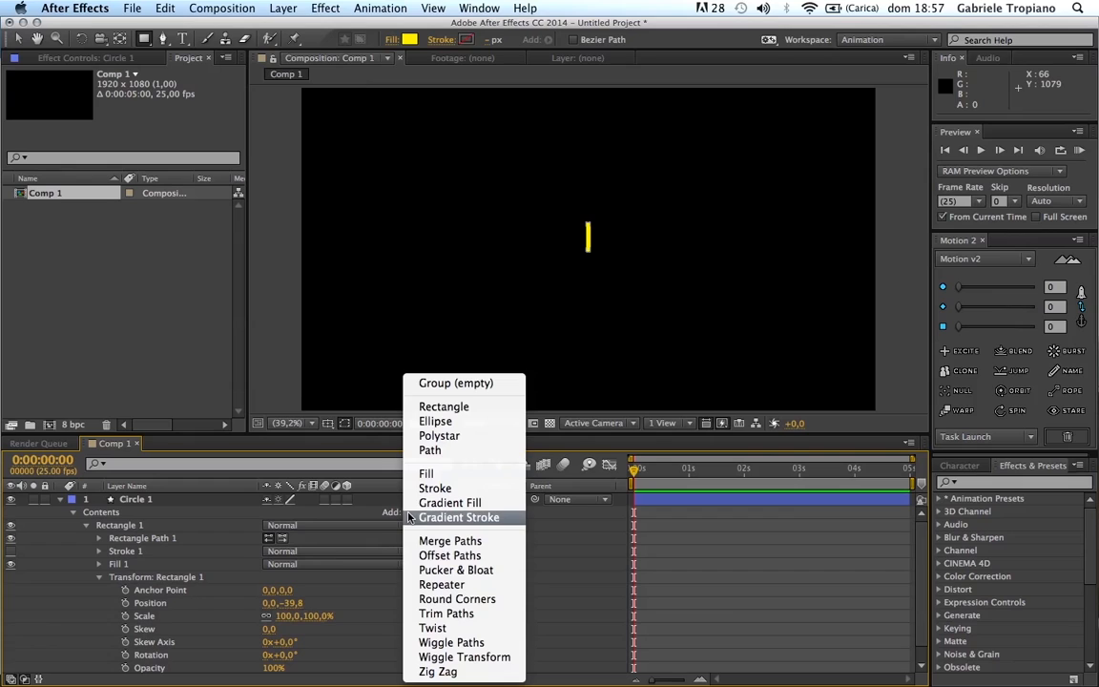
pyautogui.click(442, 585)
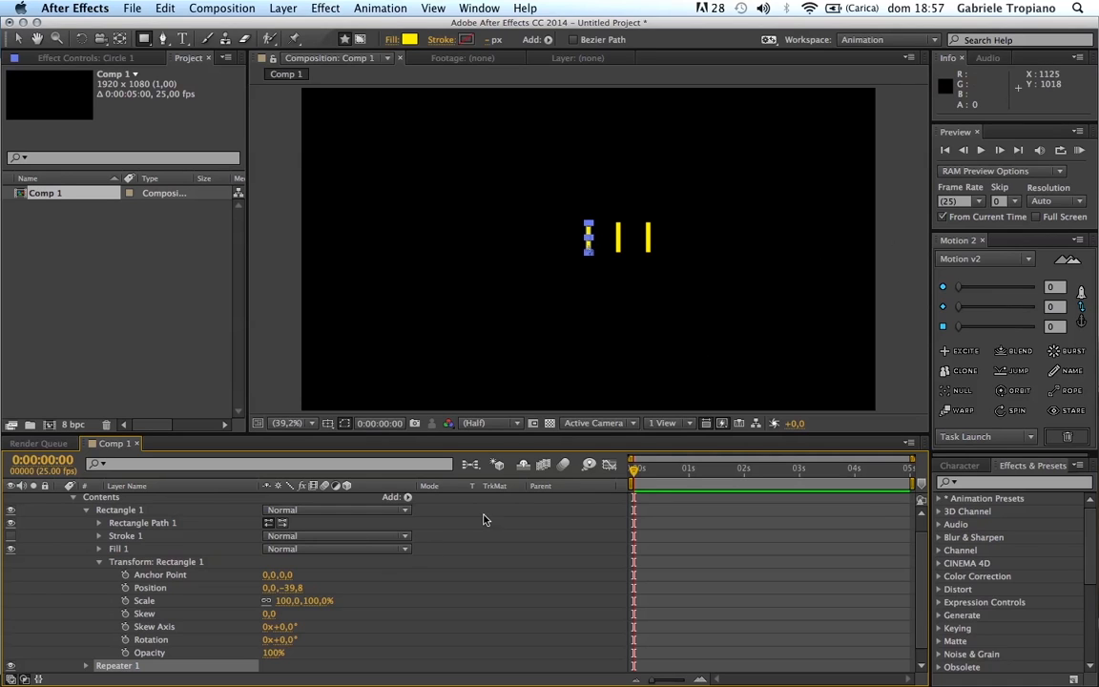
pyautogui.scroll(-1, 391, 607)
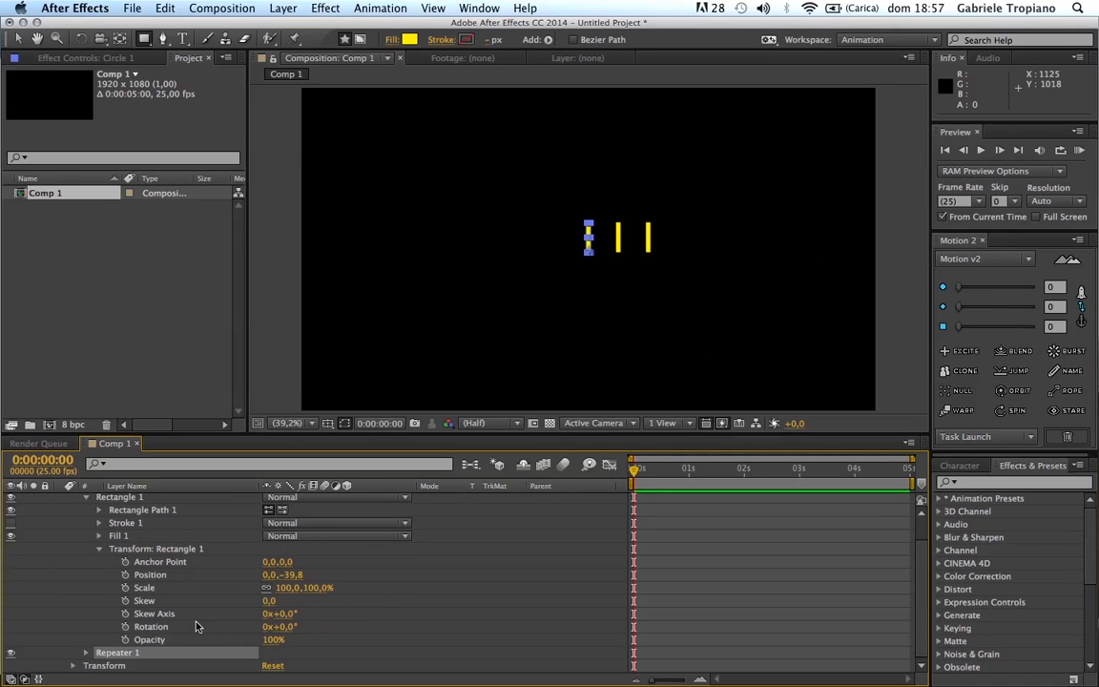
# Set the rotation in the repeater's transform to 1°.
pyautogui.click(86, 653)
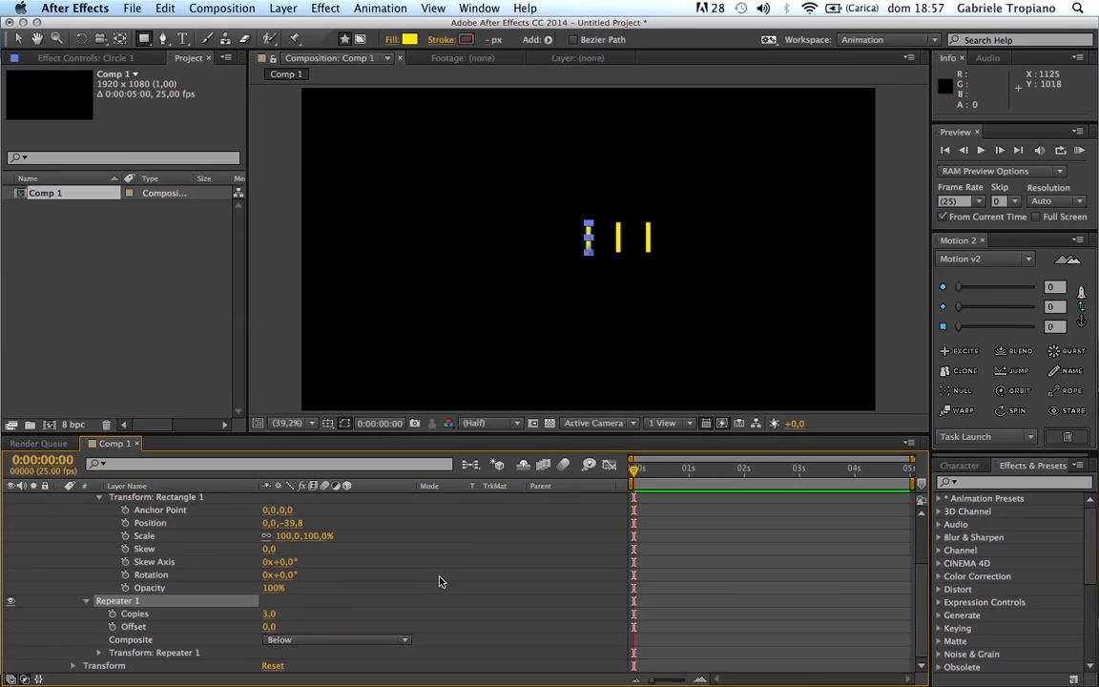
pyautogui.click(137, 655)
pyautogui.click(129, 602)
pyautogui.click(99, 655)
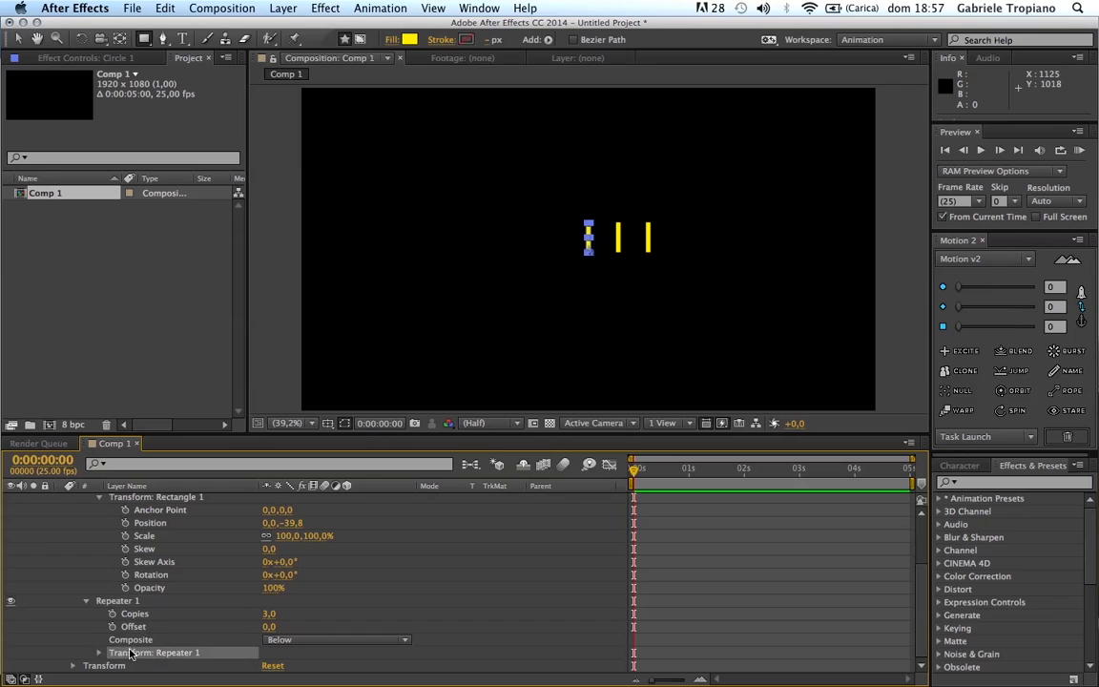
pyautogui.click(99, 655)
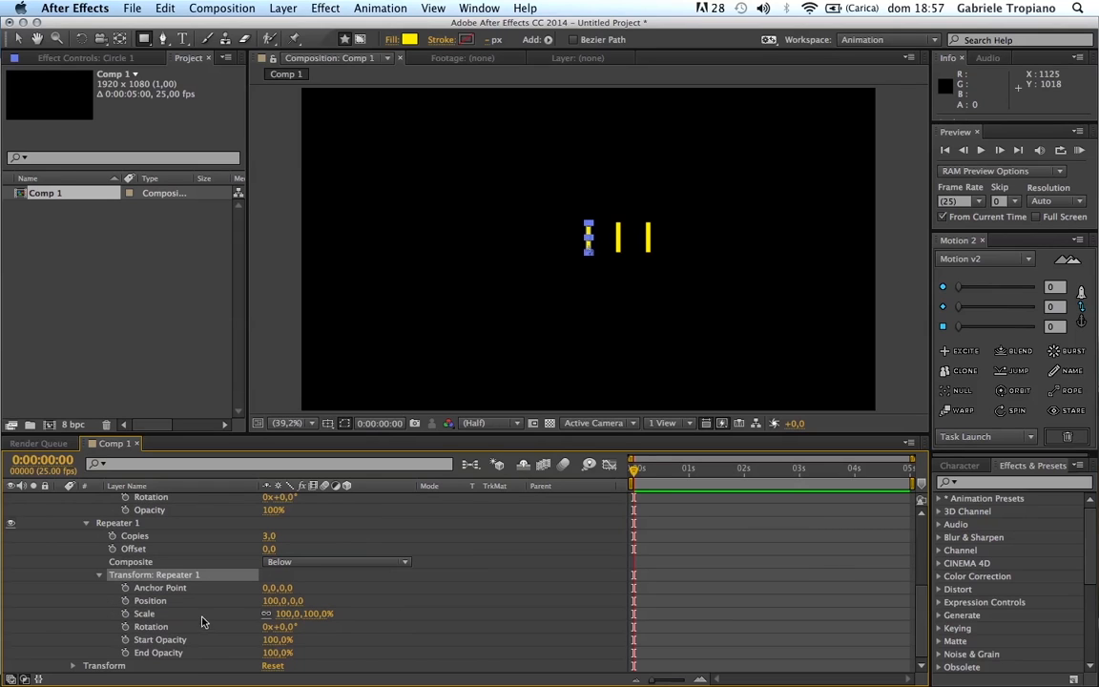
pyautogui.click(286, 627)
pyautogui.write('1')
pyautogui.click(403, 624)
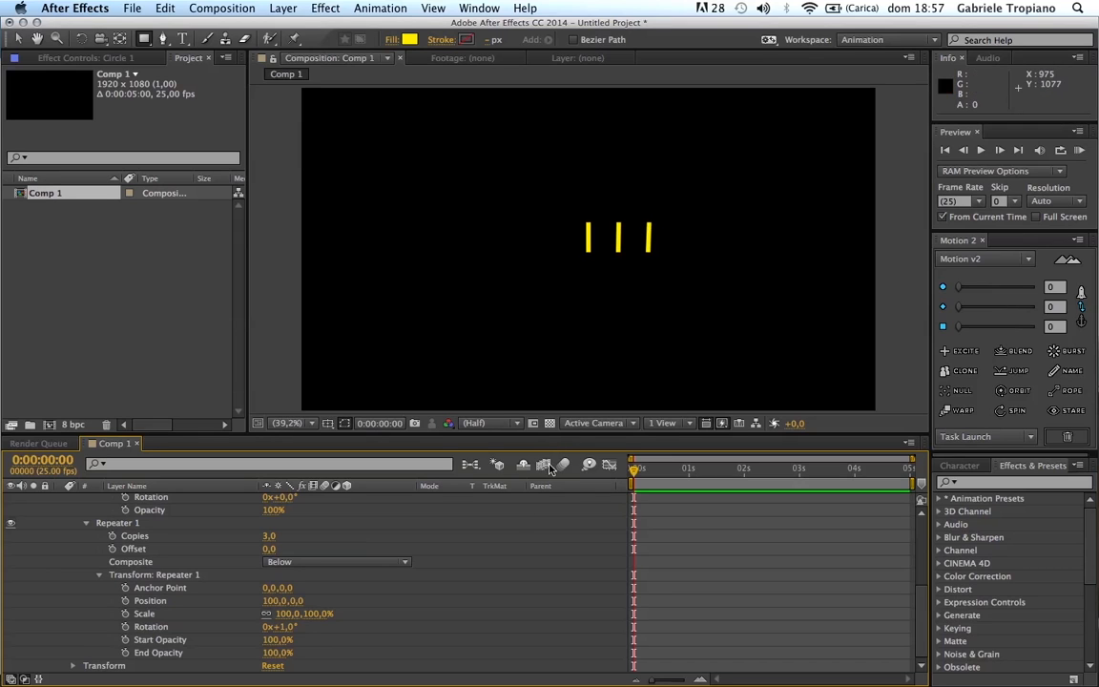
# Set the Y position in the rectangle group's transform to -400.
pyautogui.scroll(5, 454, 585)
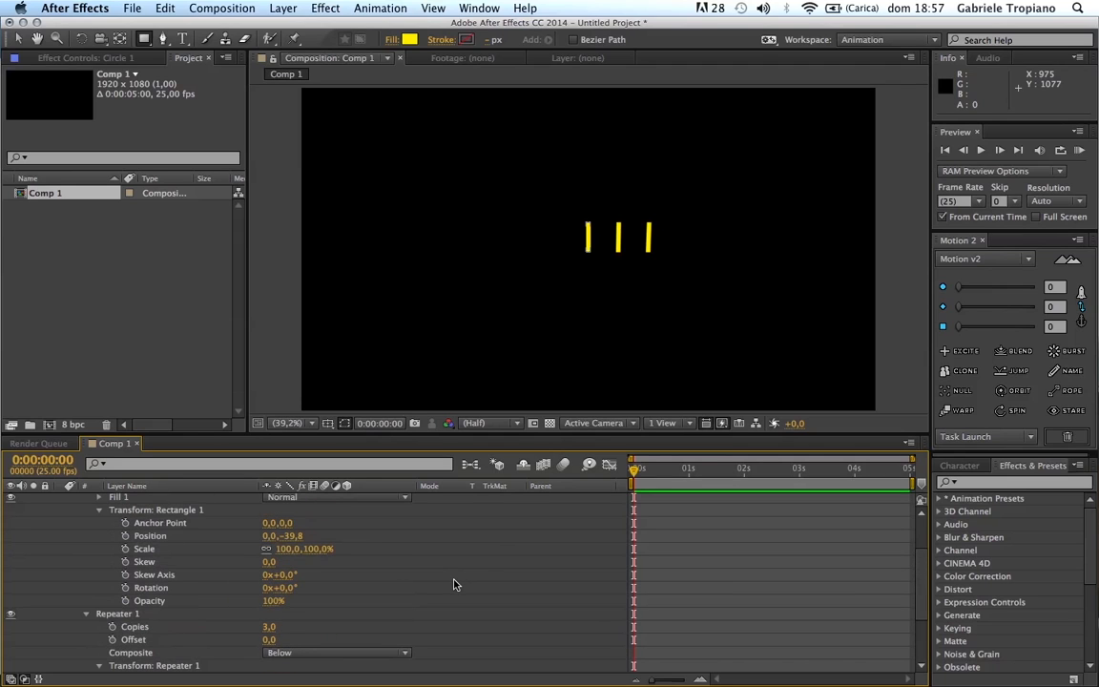
pyautogui.scroll(1, 454, 584)
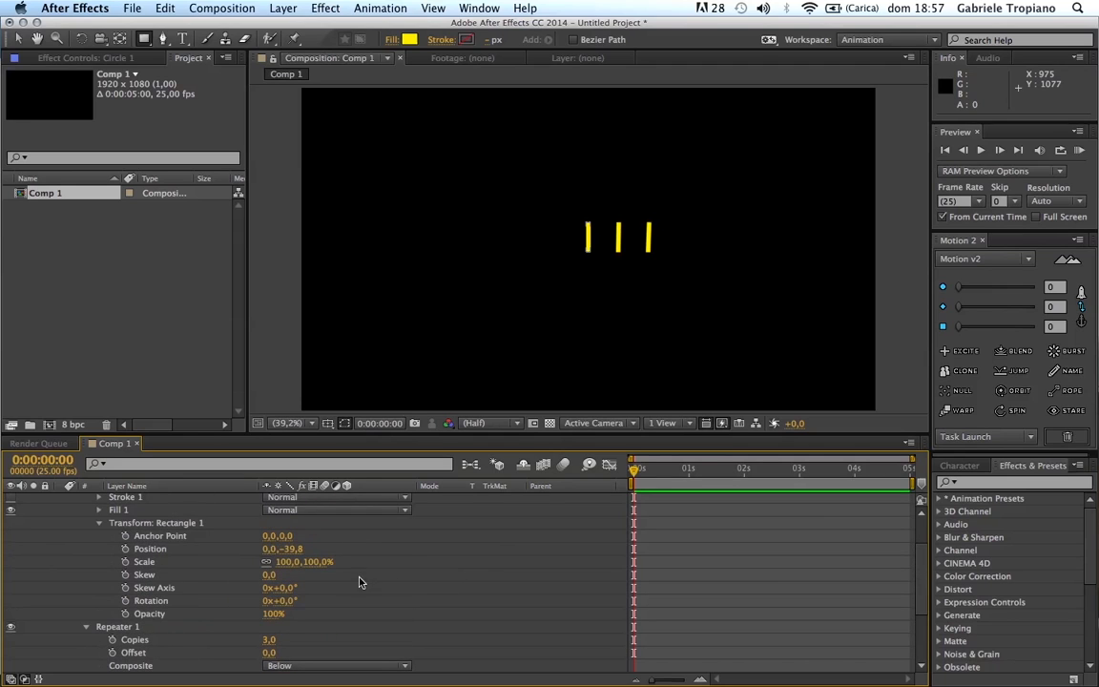
pyautogui.click(304, 549)
pyautogui.write('-')
pyautogui.press('Return')
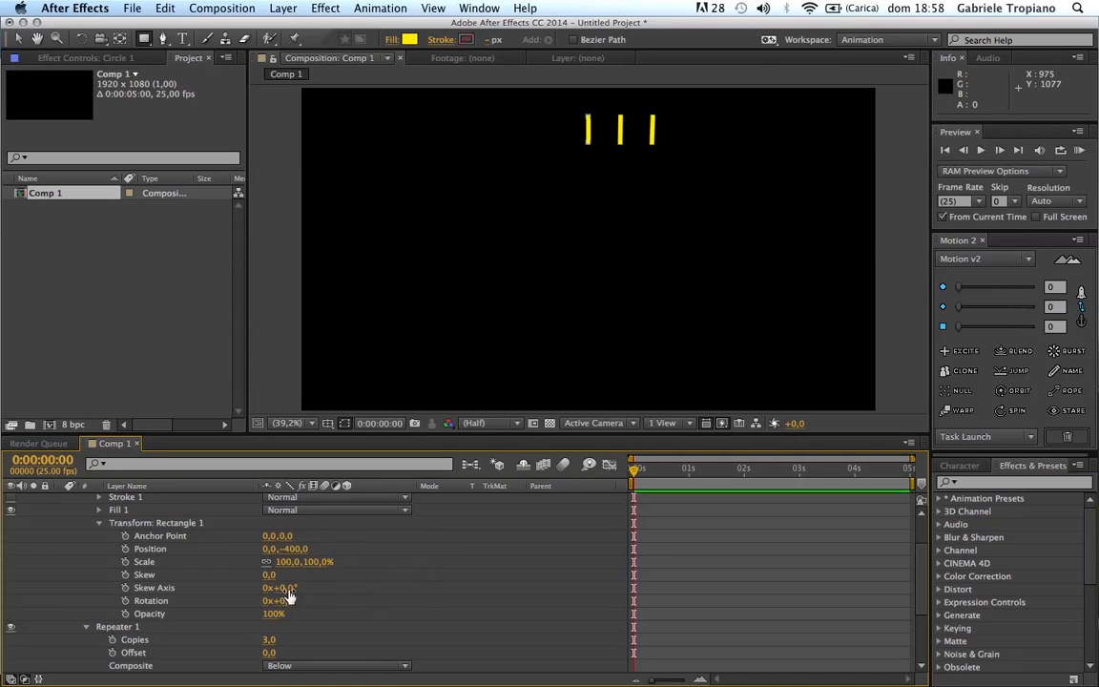
# Set the X position in the repeater's transform to 0 and its number of copies to 360.
pyautogui.scroll(-5, 439, 587)
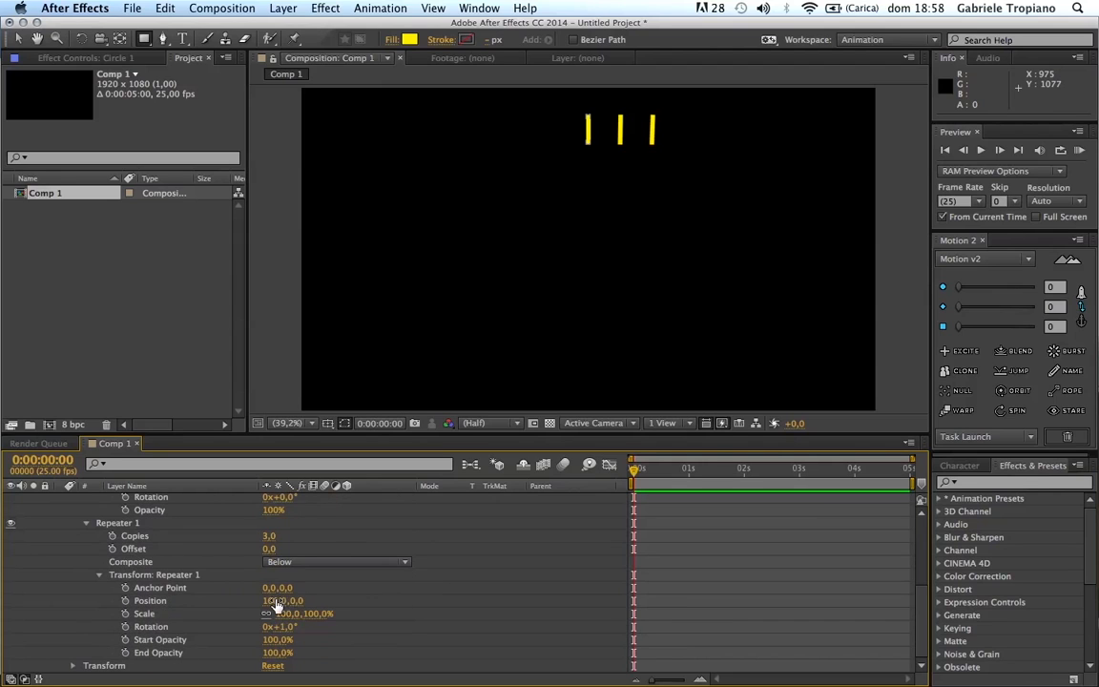
pyautogui.click(275, 603)
pyautogui.write('0')
pyautogui.press('Return')
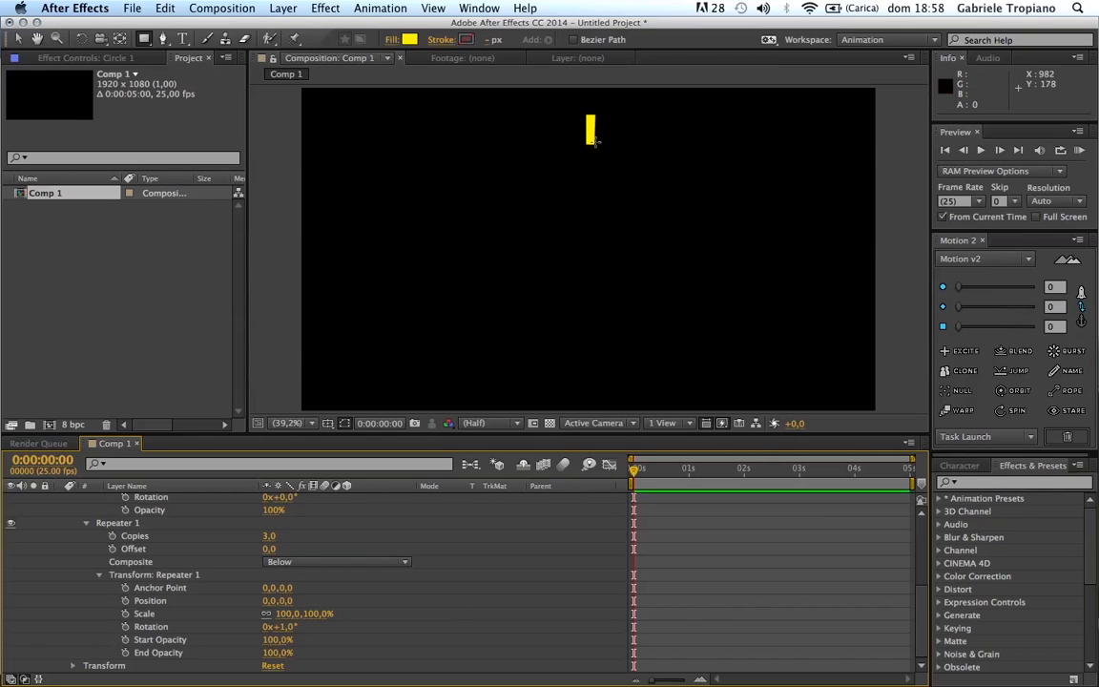
pyautogui.scroll(2, 499, 611)
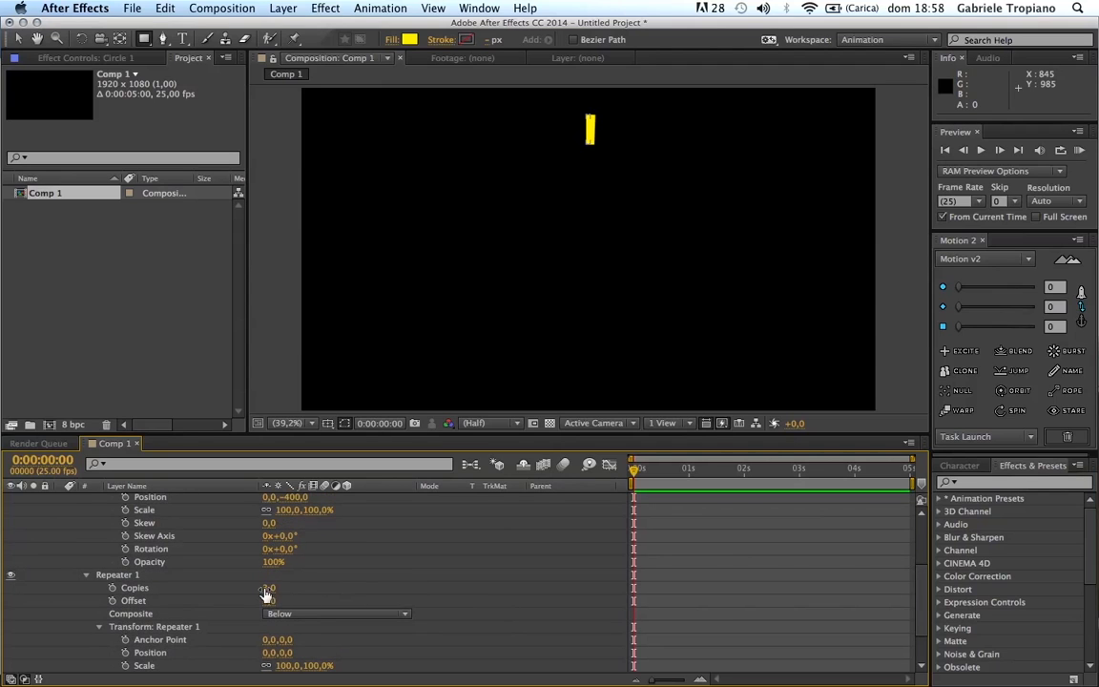
pyautogui.moveTo(270, 589); pyautogui.dragTo(297, 587)
# Set the rectangle path's size to 10 by 100 px with its width and height unlinked.
pyautogui.scroll(5, 444, 564)
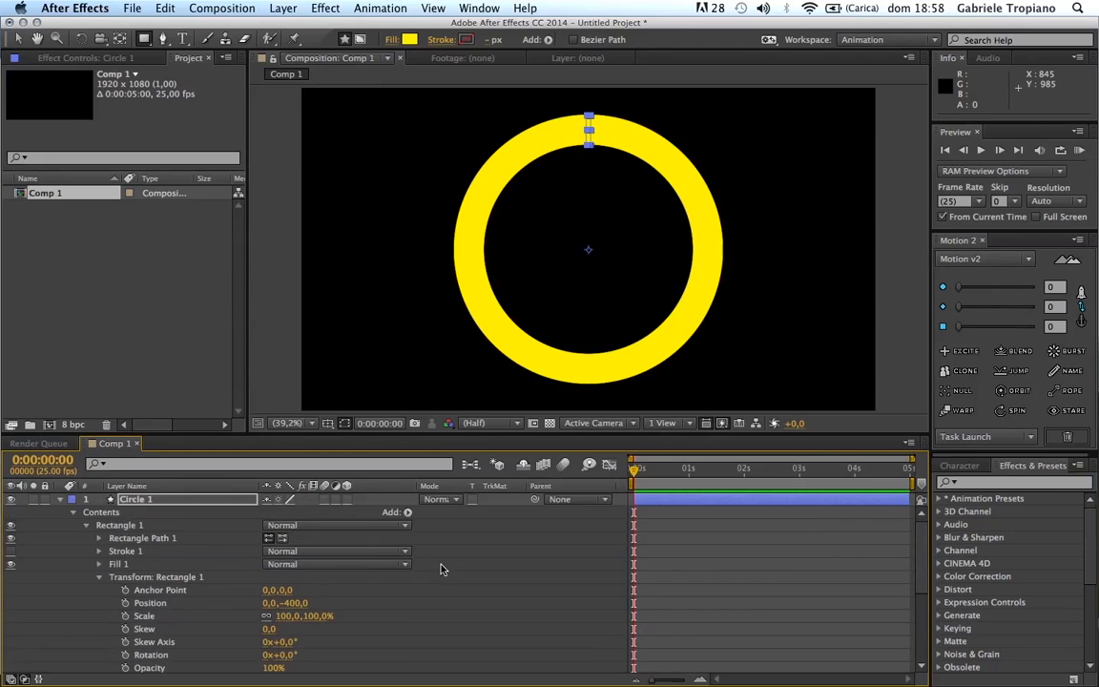
pyautogui.click(98, 539)
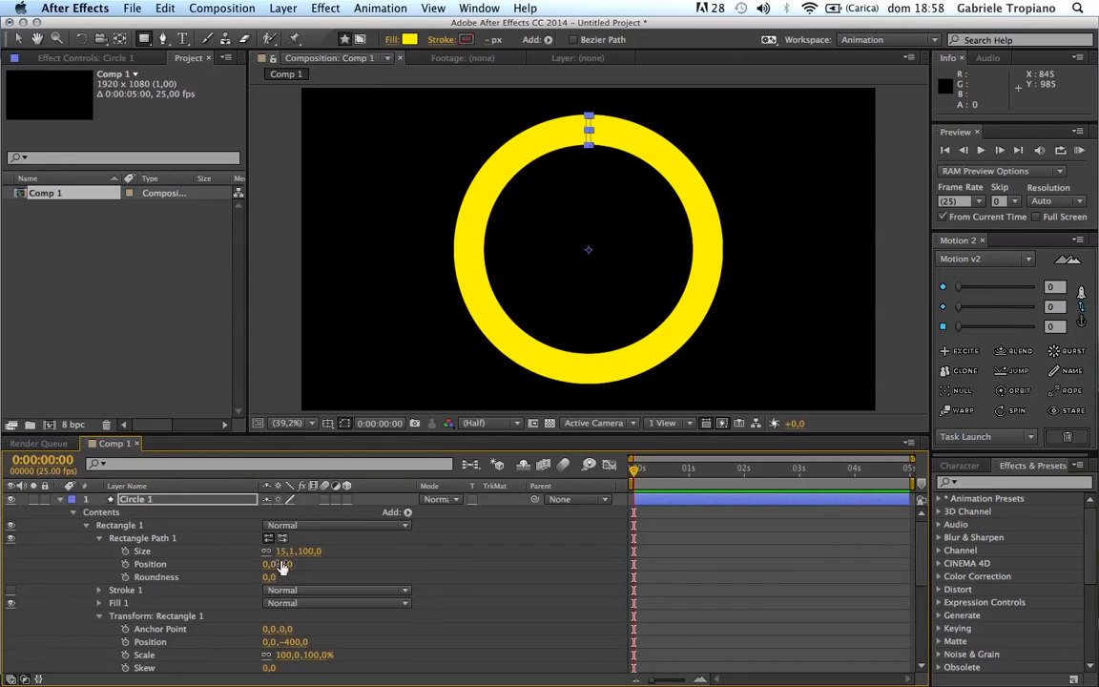
pyautogui.click(290, 551)
pyautogui.write('10')
pyautogui.press('Return')
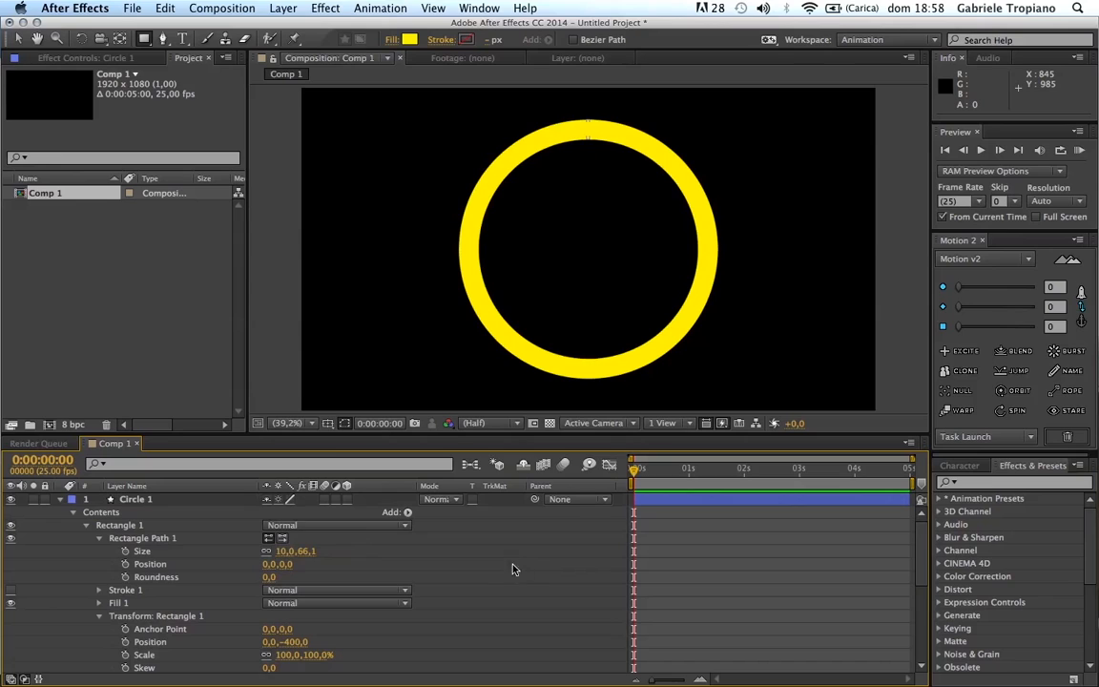
pyautogui.click(303, 552)
pyautogui.write('100')
pyautogui.press('Return')
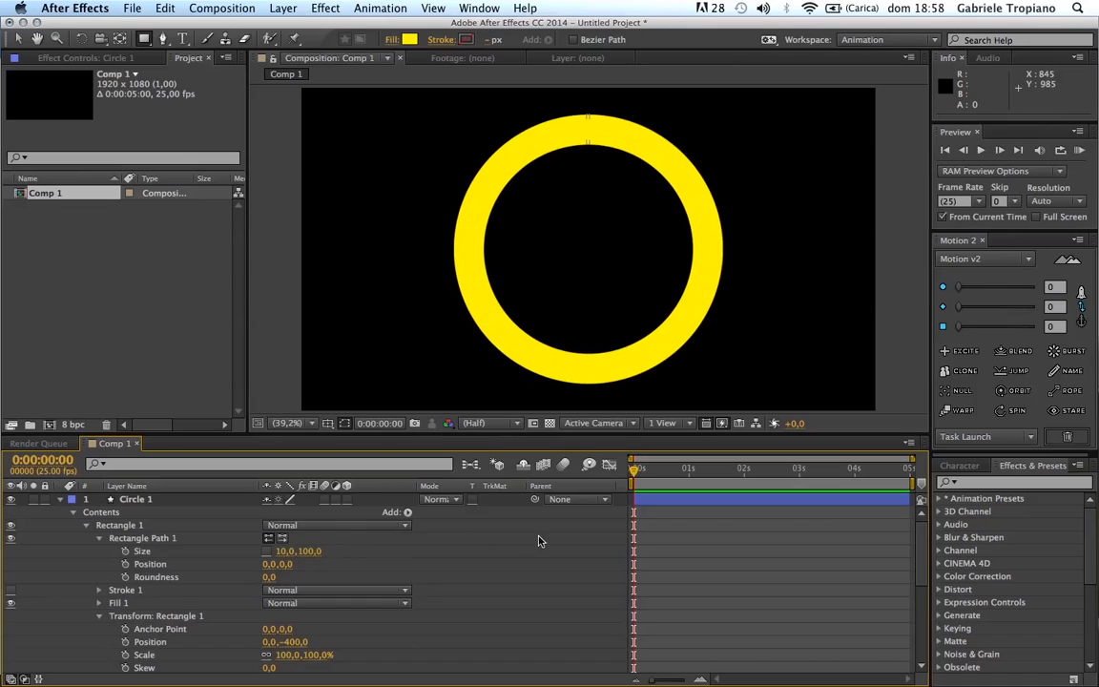
pyautogui.scroll(-3, 538, 541)
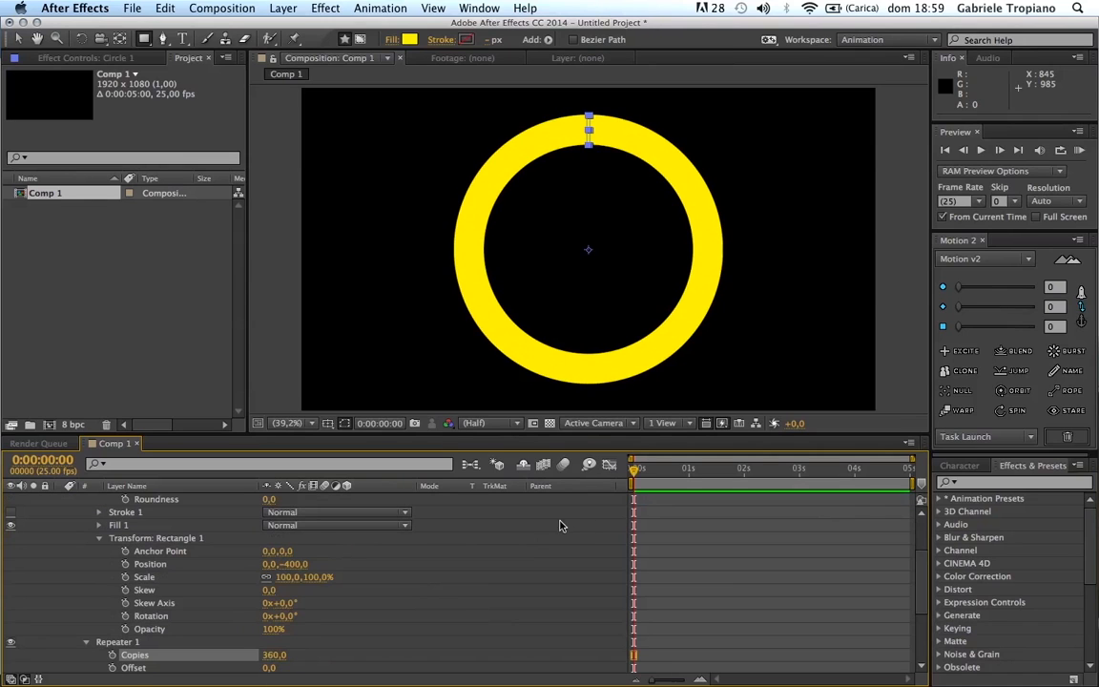
pyautogui.scroll(3, 540, 531)
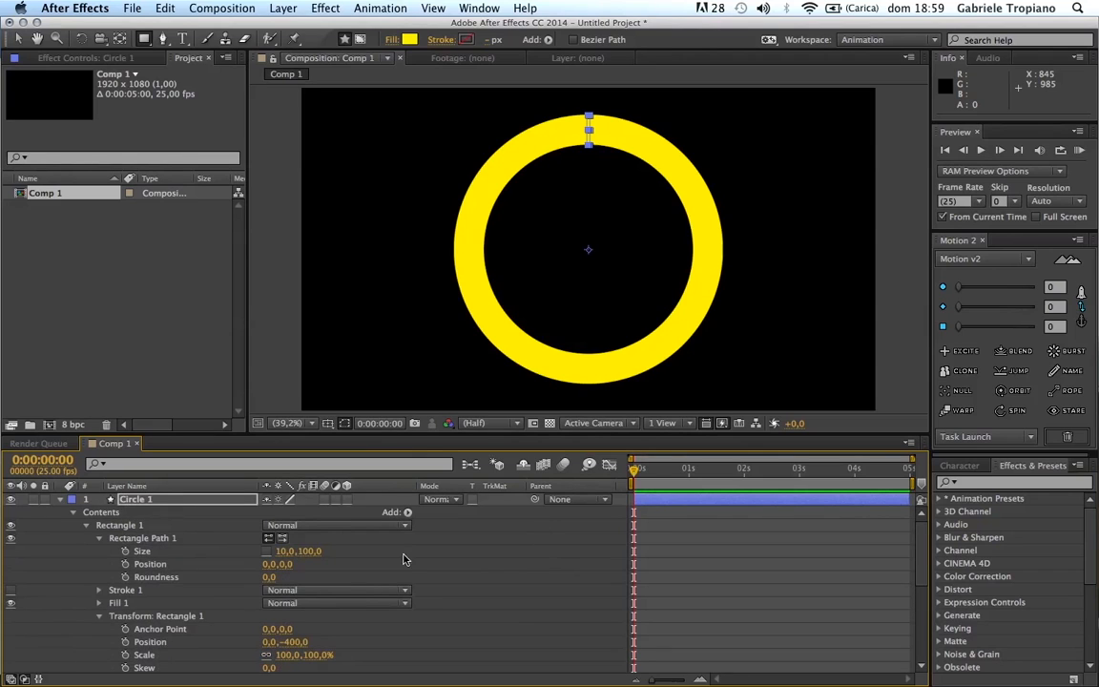
# Duplicate the Circle 1 layer and place the copy, Circle 2, below it in the layer stack.
pyautogui.click(60, 501)
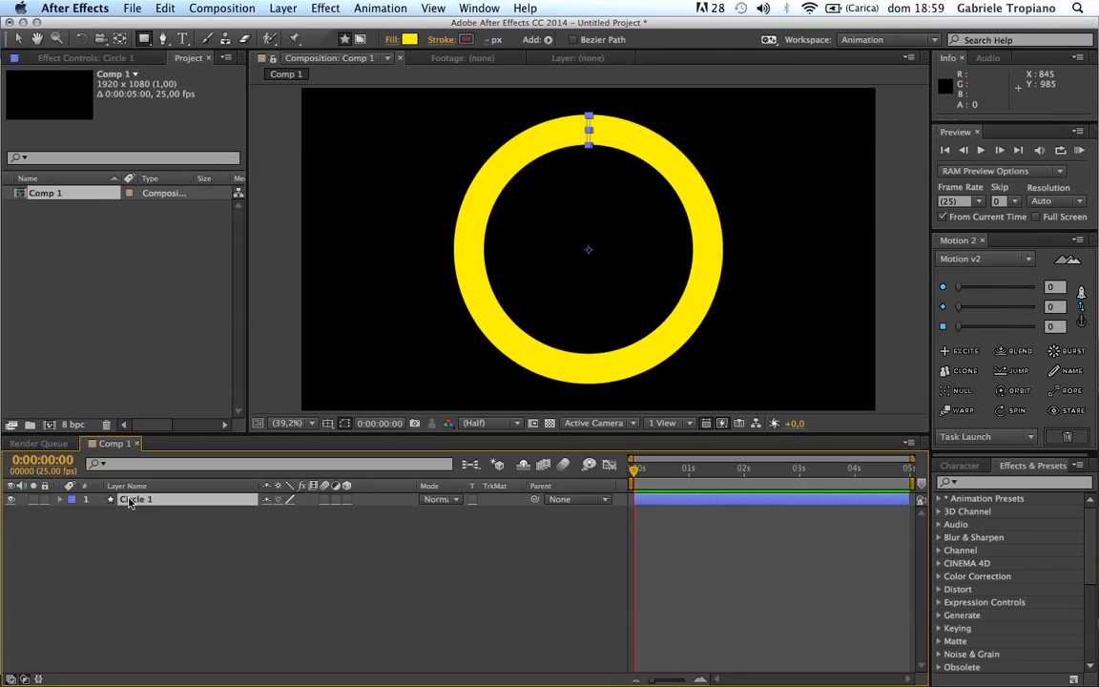
pyautogui.hotkey('ctrl', 'd')
pyautogui.moveTo(131, 503); pyautogui.dragTo(137, 525)
# Set the Y position in the transform of Circle 2's rectangle group to -240.
pyautogui.click(60, 513)
pyautogui.click(74, 540)
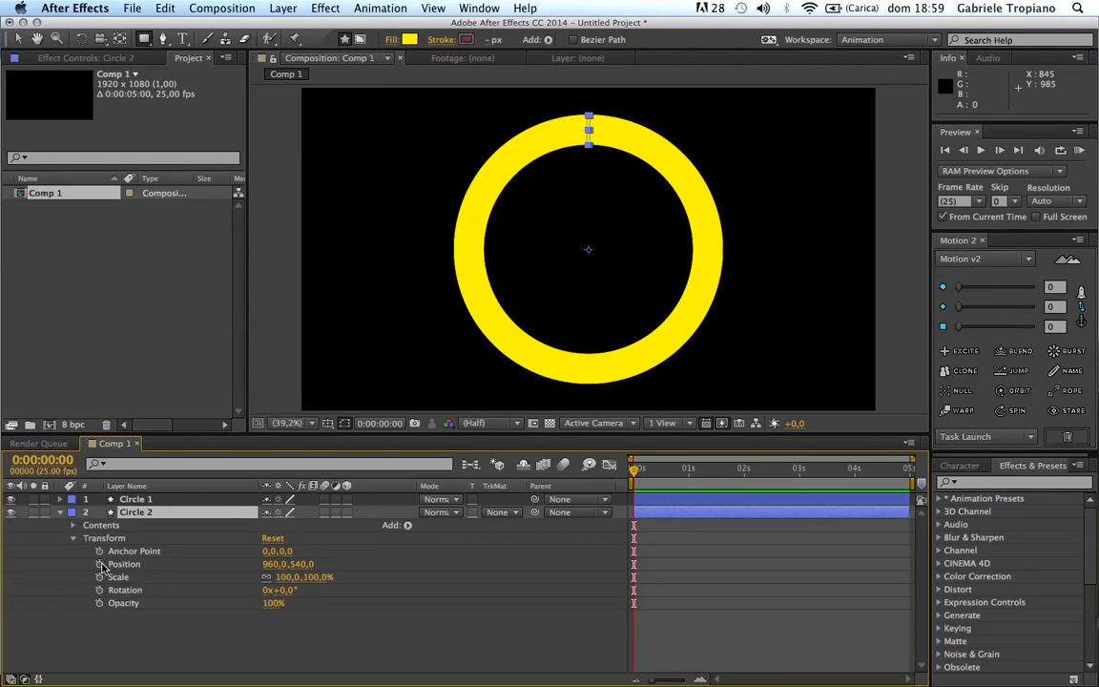
pyautogui.click(73, 539)
pyautogui.click(73, 526)
pyautogui.click(86, 539)
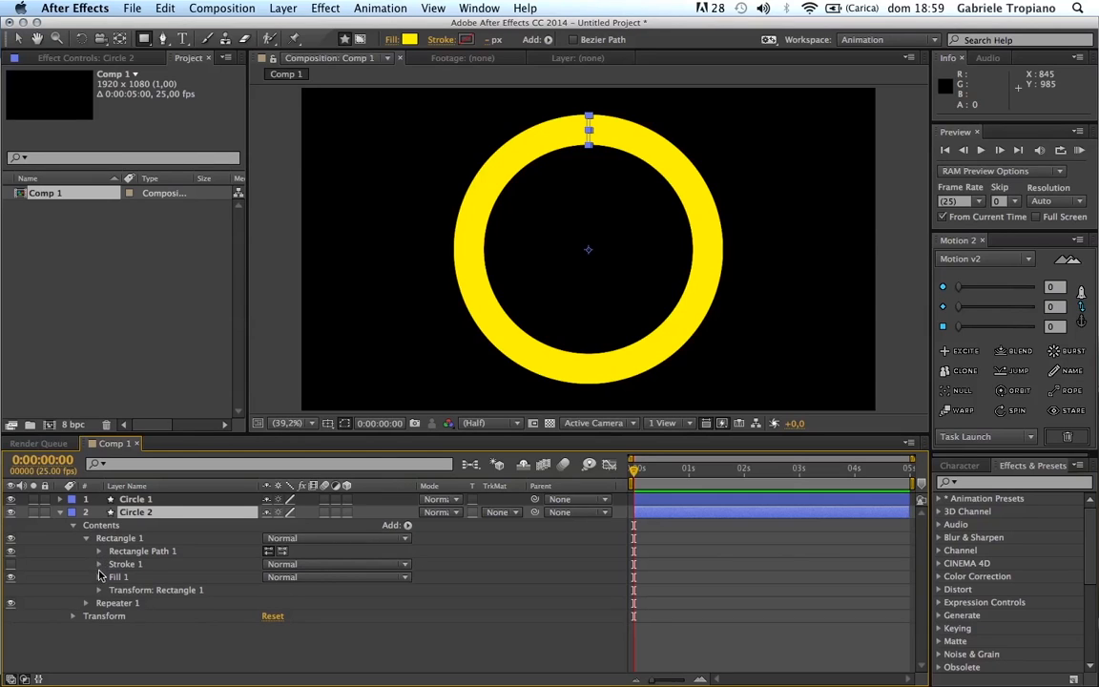
pyautogui.click(98, 590)
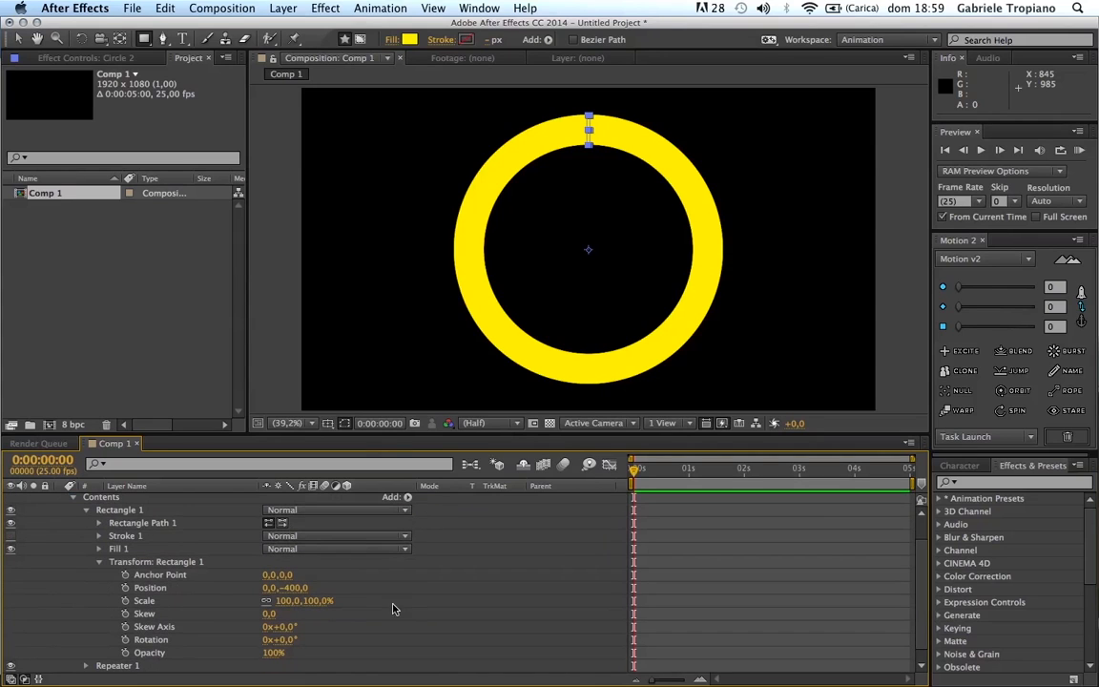
pyautogui.click(121, 510)
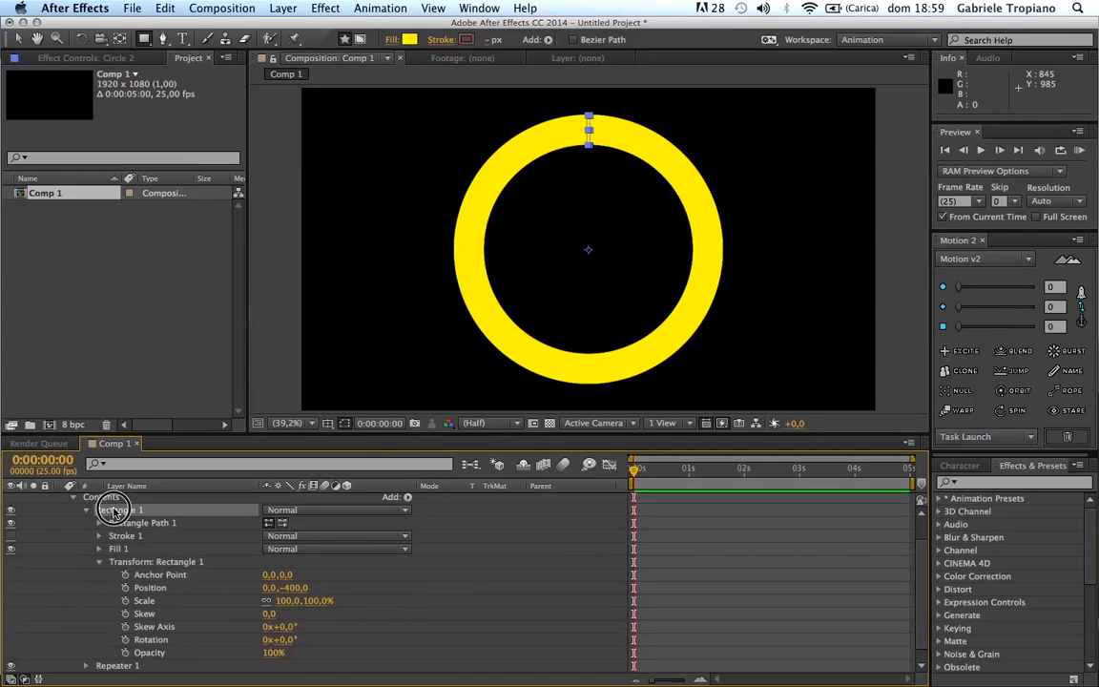
pyautogui.click(150, 564)
pyautogui.click(294, 588)
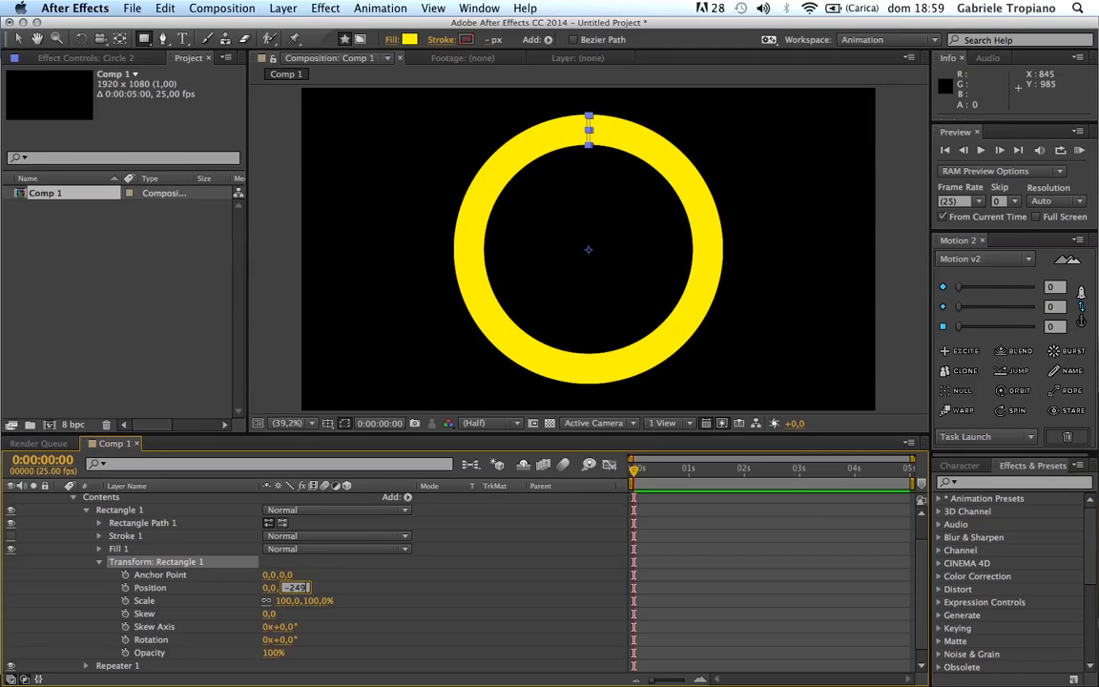
pyautogui.click(430, 579)
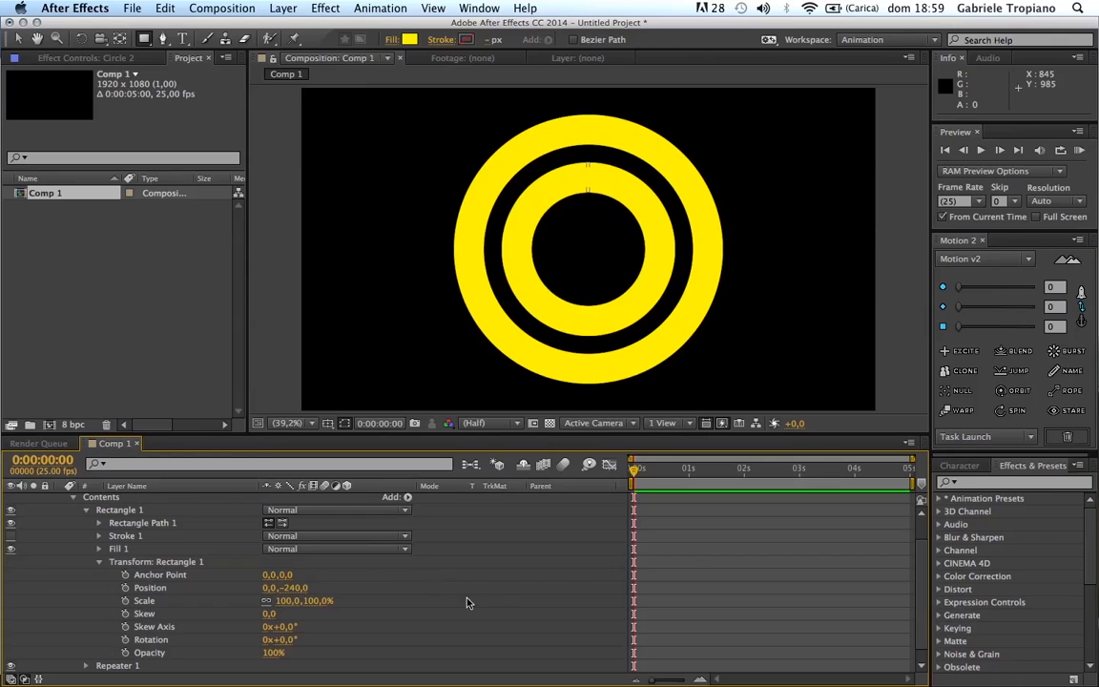
# Set the rotation in the transform of Circle 2's repeater to 10°.
pyautogui.scroll(-1, 497, 597)
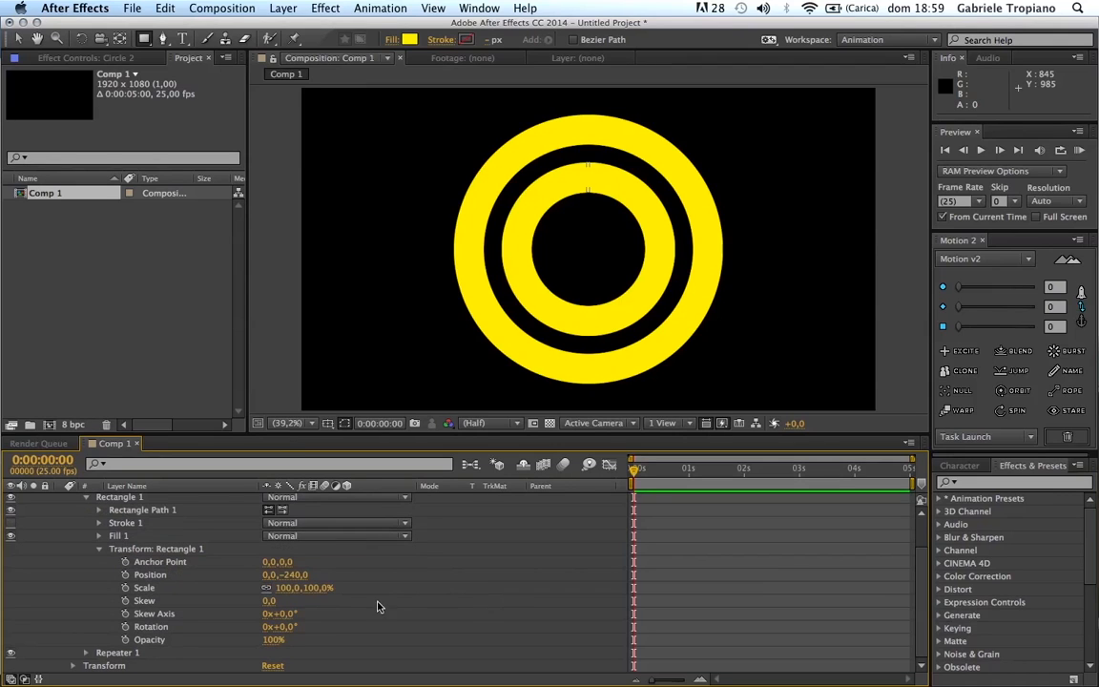
pyautogui.click(86, 653)
pyautogui.scroll(-1, 477, 598)
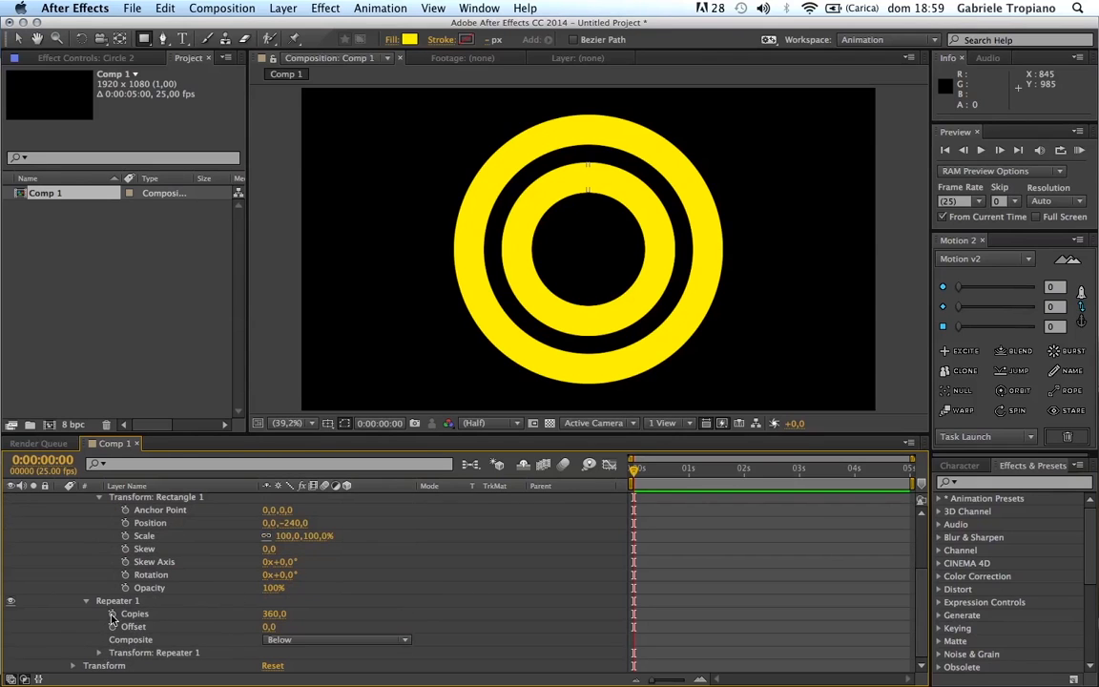
pyautogui.click(98, 653)
pyautogui.scroll(-1, 406, 626)
pyautogui.click(286, 627)
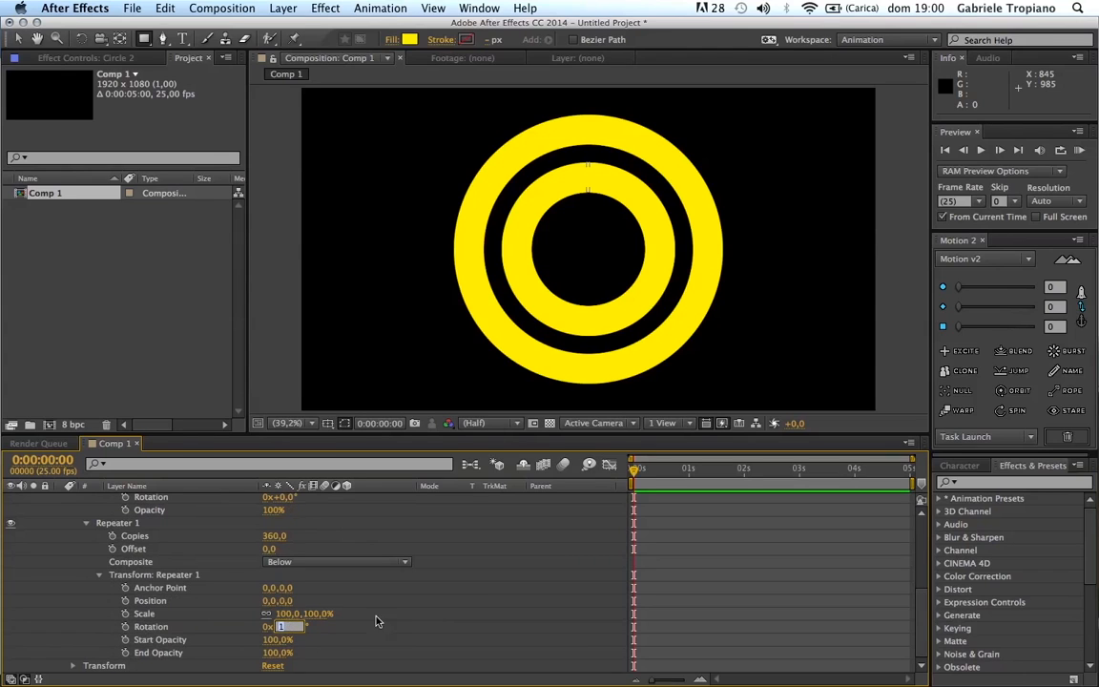
pyautogui.write('10')
pyautogui.press('Return')
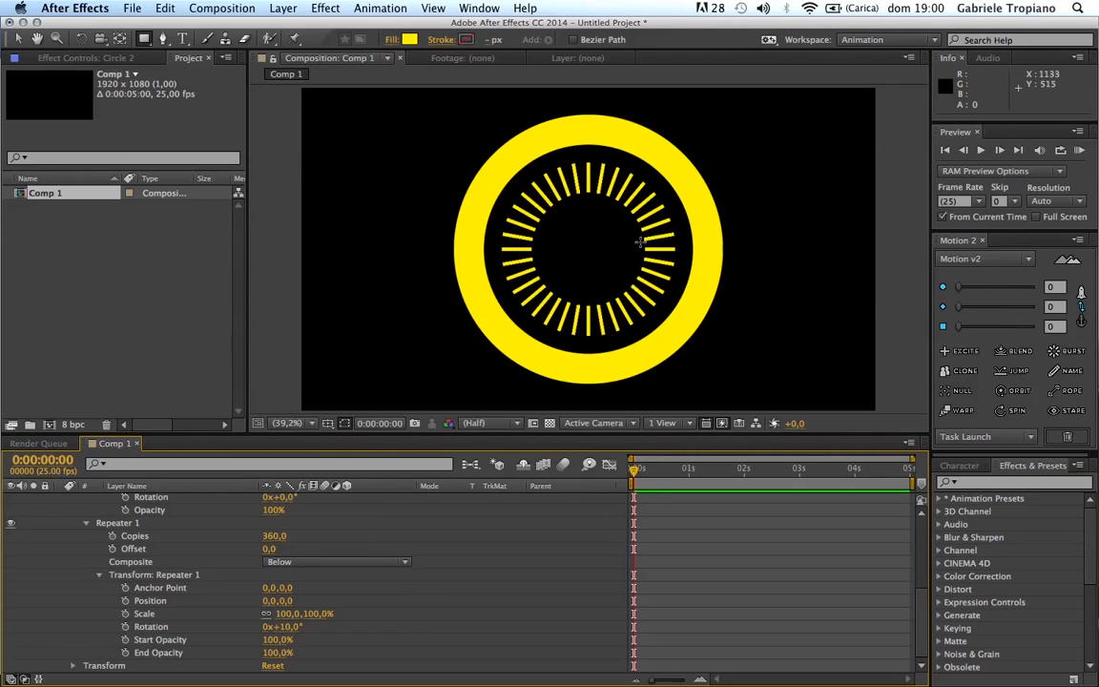
# Expand the rectangle path of Circle 2 and rename its rectangle group as Rectangle 2.
pyautogui.scroll(3, 469, 598)
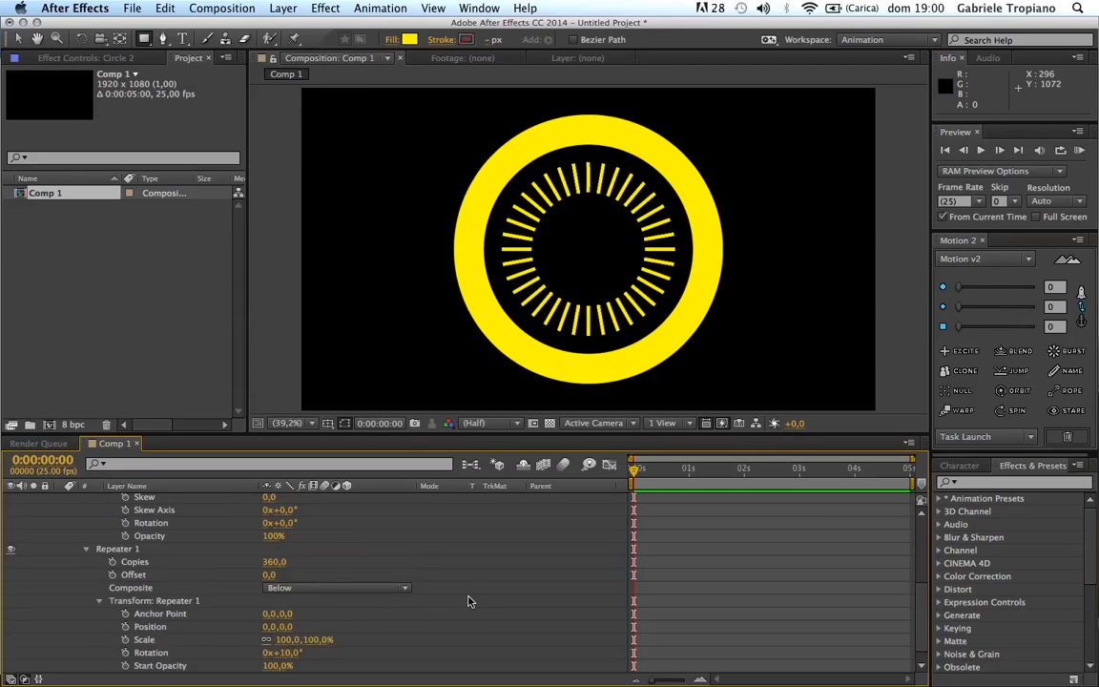
pyautogui.scroll(8, 469, 600)
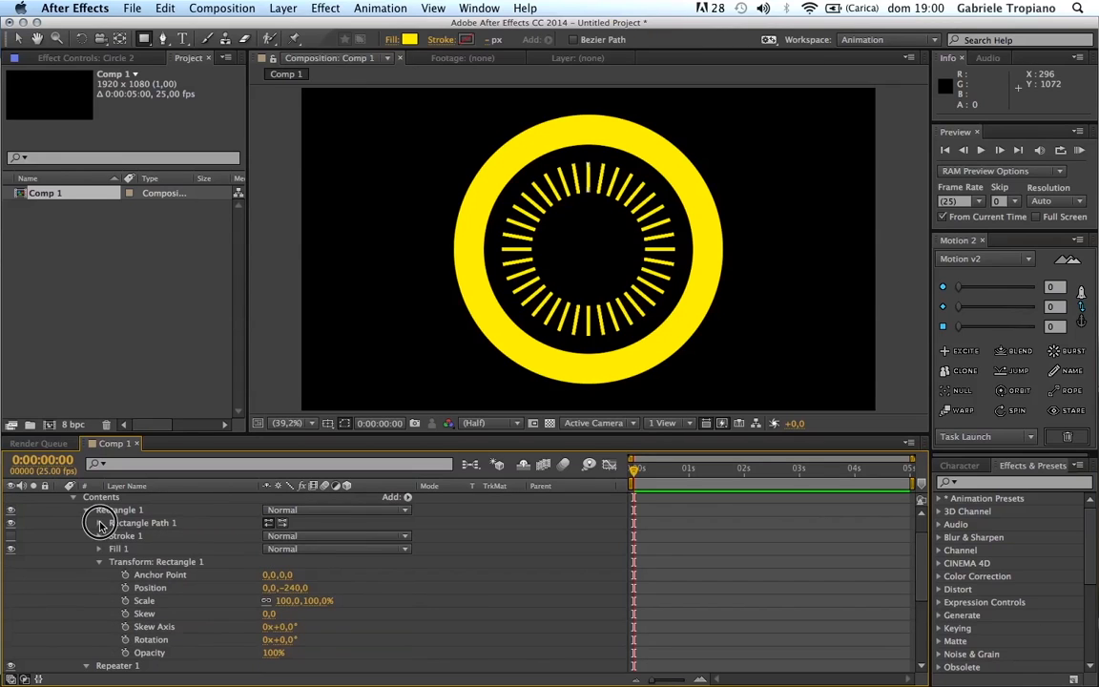
pyautogui.click(99, 523)
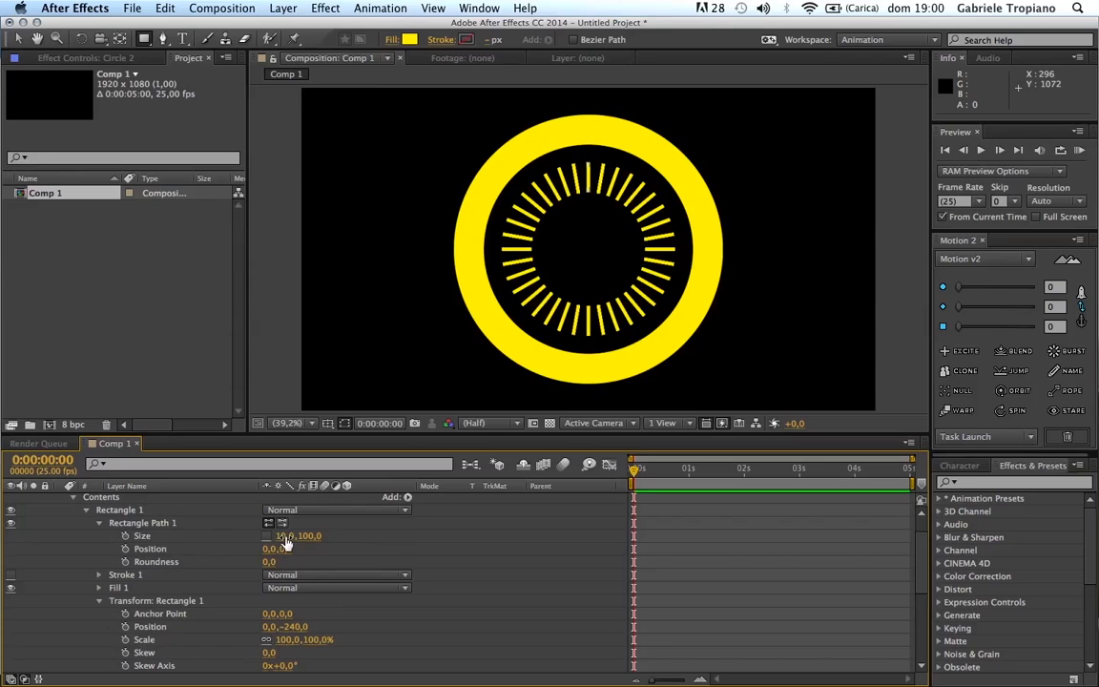
pyautogui.scroll(2, 158, 526)
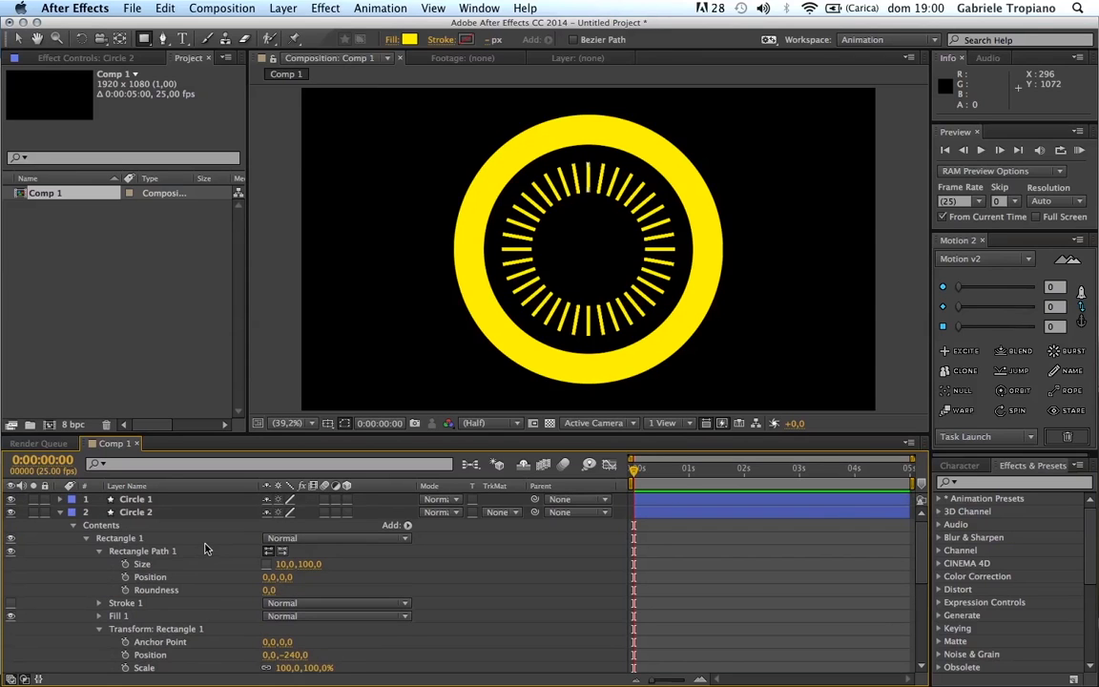
pyautogui.click(133, 538)
pyautogui.press('Return')
pyautogui.press('Right')
pyautogui.click(416, 524)
# Set the width of Circle 2's rectangle path to 1 px.
pyautogui.click(277, 564)
pyautogui.write('1')
pyautogui.press('Return')
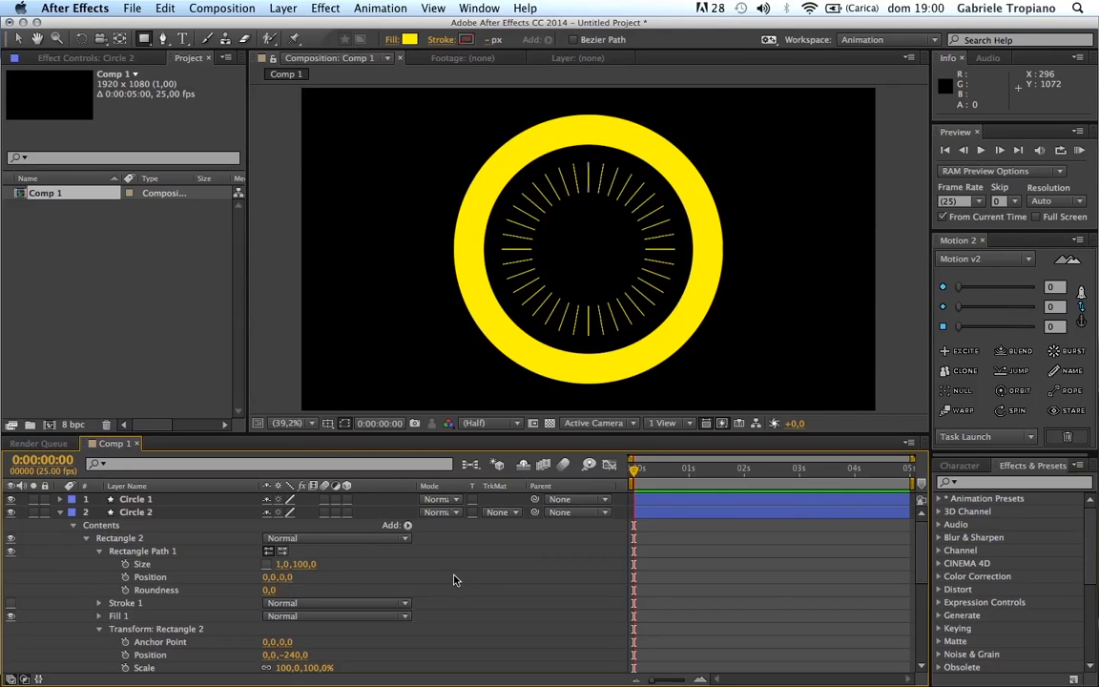
# Reduce the number of copies in Circle 2's repeater to 36.
pyautogui.scroll(-5, 489, 601)
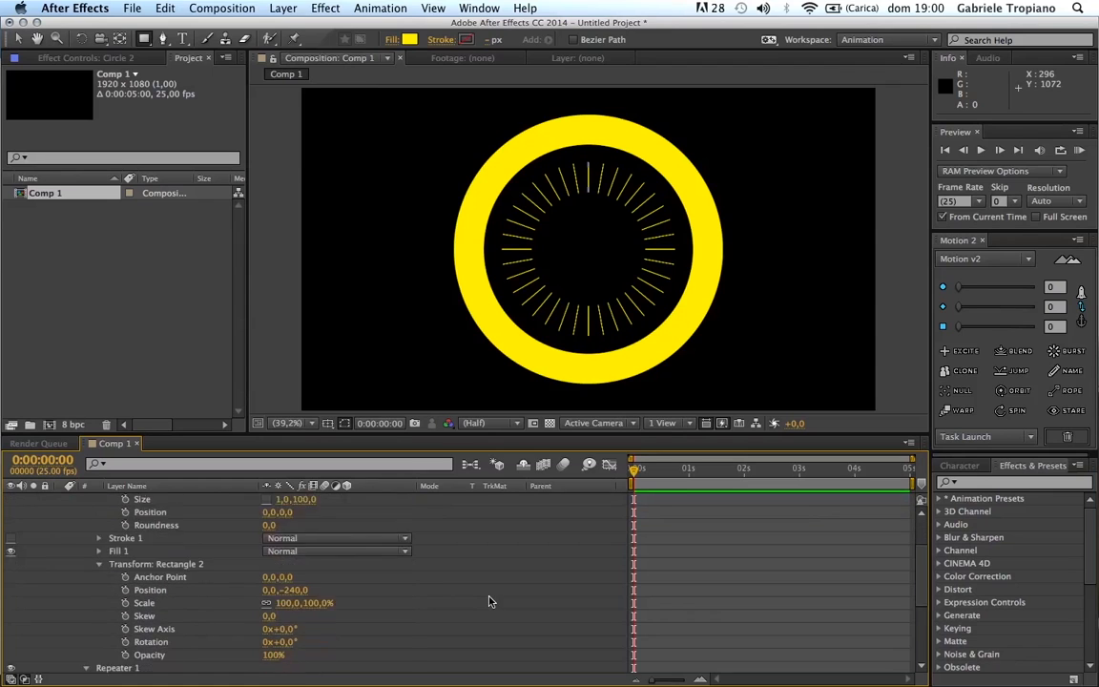
pyautogui.scroll(-2, 488, 602)
pyautogui.moveTo(274, 577); pyautogui.dragTo(148, 584)
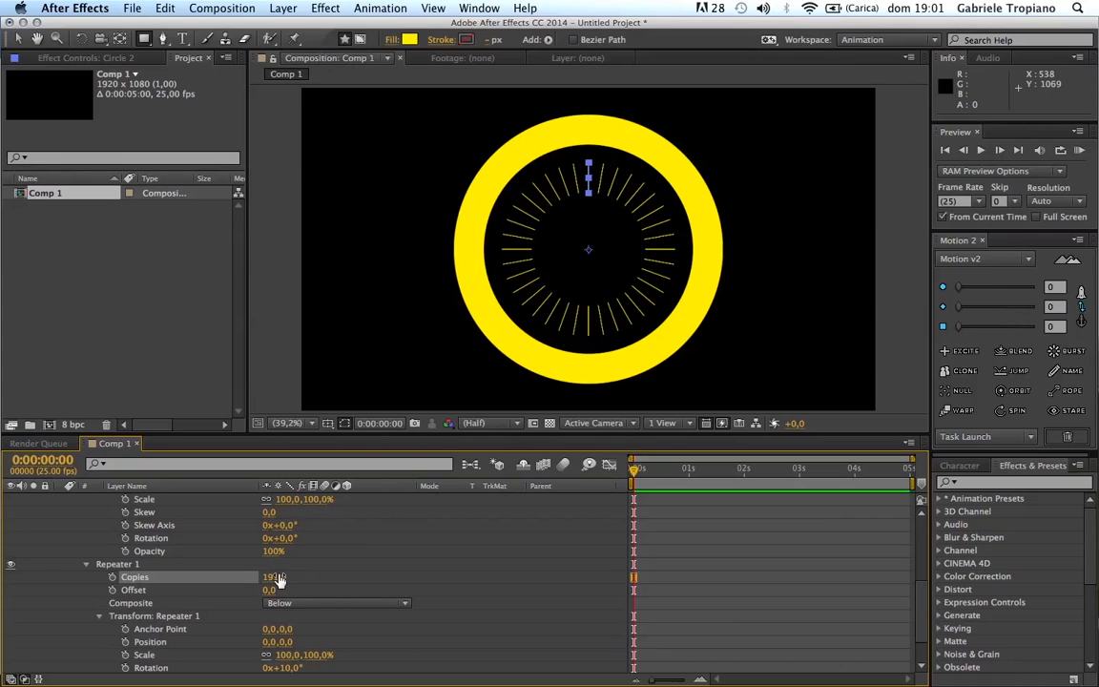
pyautogui.moveTo(275, 578); pyautogui.dragTo(159, 576)
# Review the rectangle settings of Circle 2 and the repeater settings of Circle 1.
pyautogui.scroll(3, 520, 576)
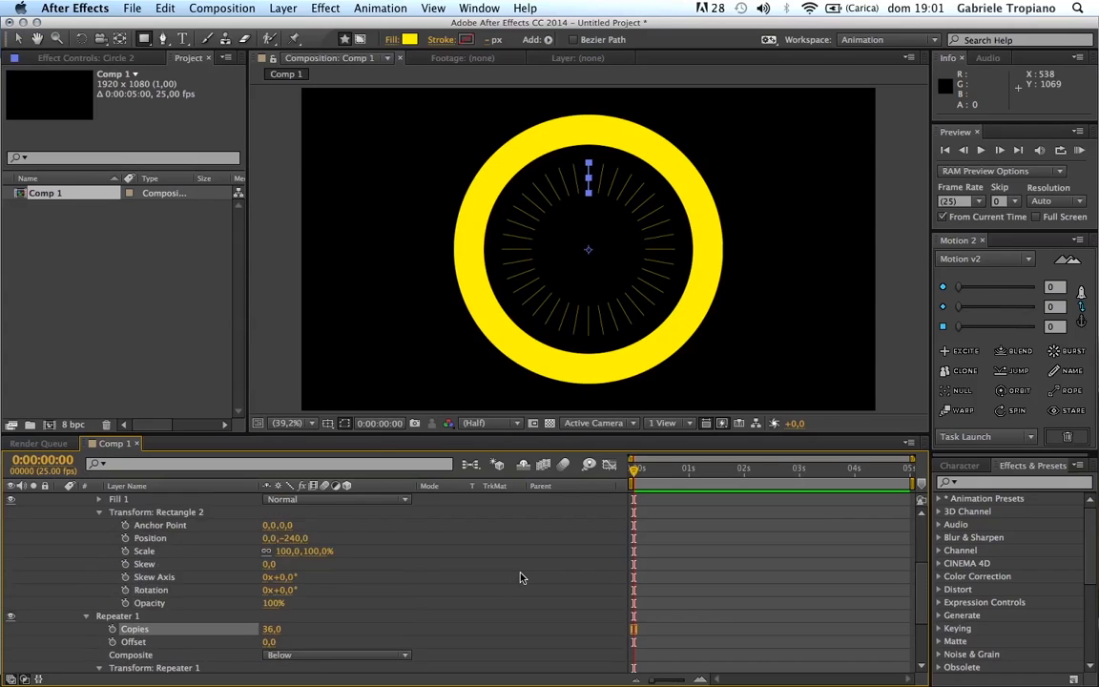
pyautogui.scroll(2, 520, 577)
pyautogui.scroll(4, 520, 576)
pyautogui.scroll(-3, 520, 576)
pyautogui.scroll(3, 520, 577)
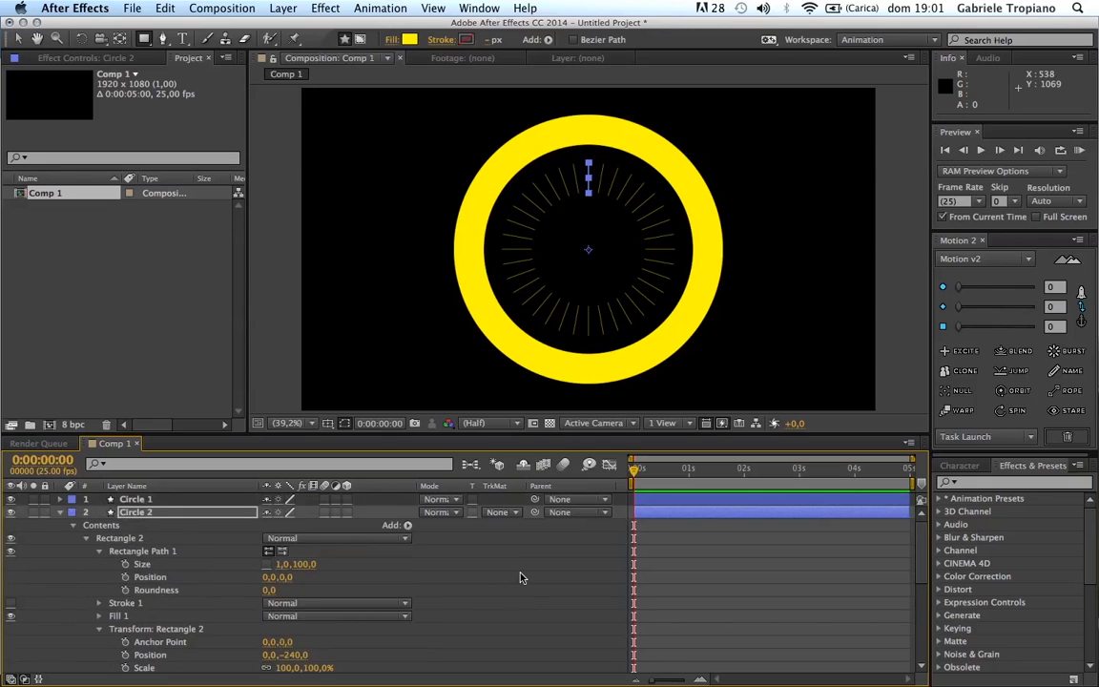
pyautogui.click(59, 499)
pyautogui.scroll(-4, 516, 594)
pyautogui.scroll(-4, 516, 595)
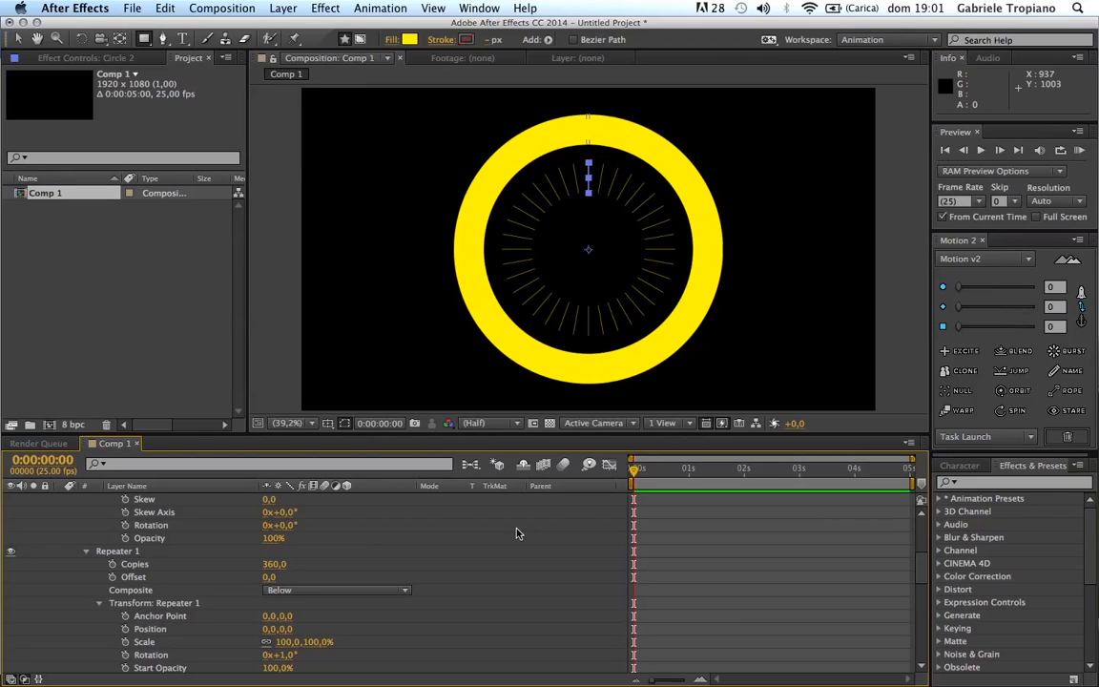
# Add a null object to the composition and rename it as Counter.
pyautogui.click(283, 8)
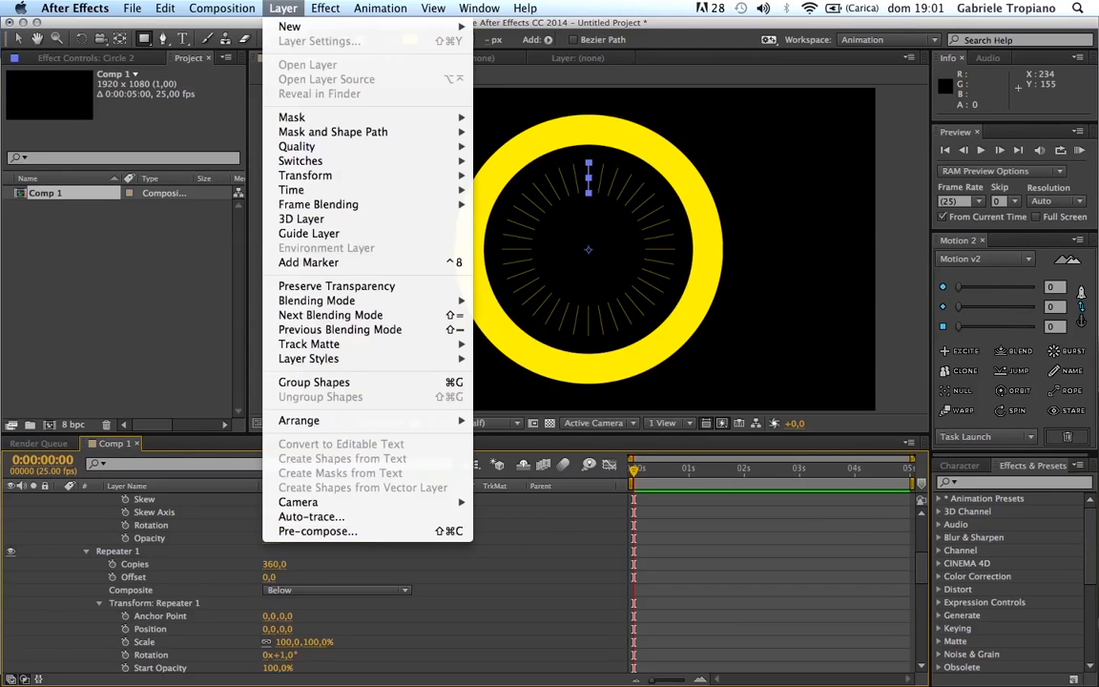
pyautogui.moveTo(291, 27)
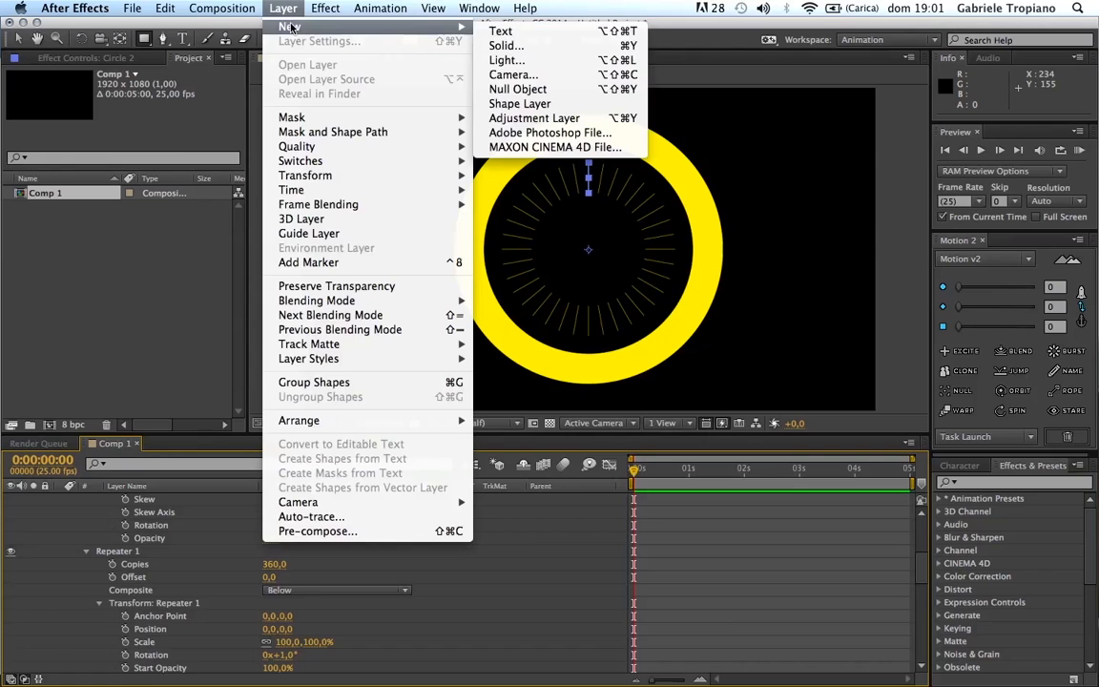
pyautogui.click(505, 89)
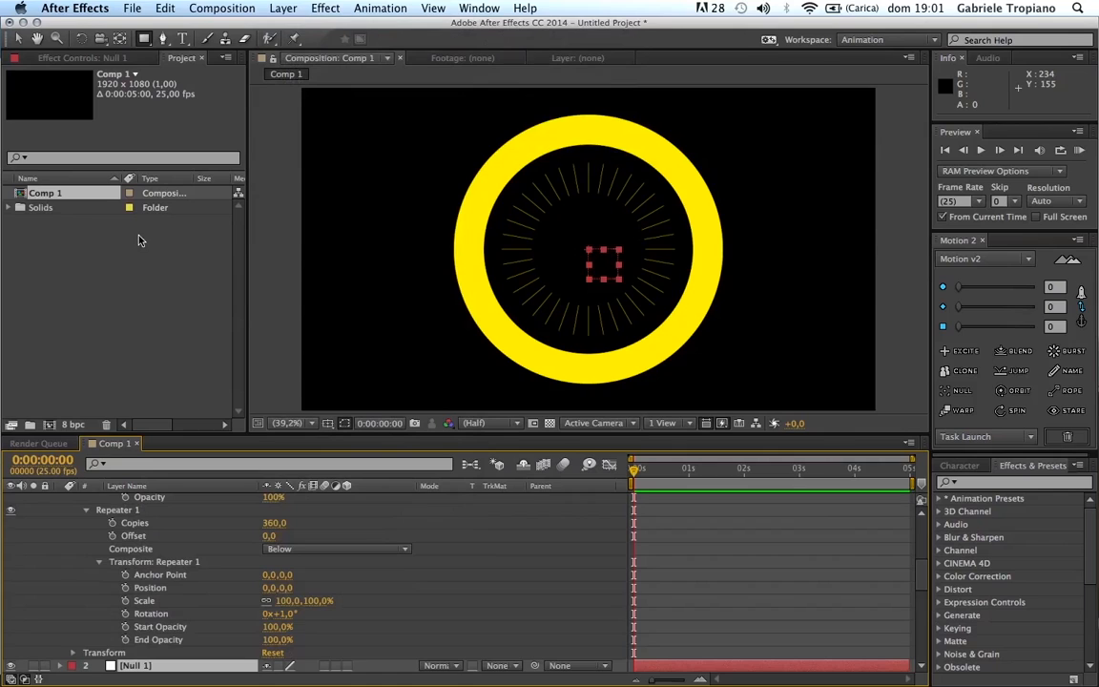
pyautogui.press('Return')
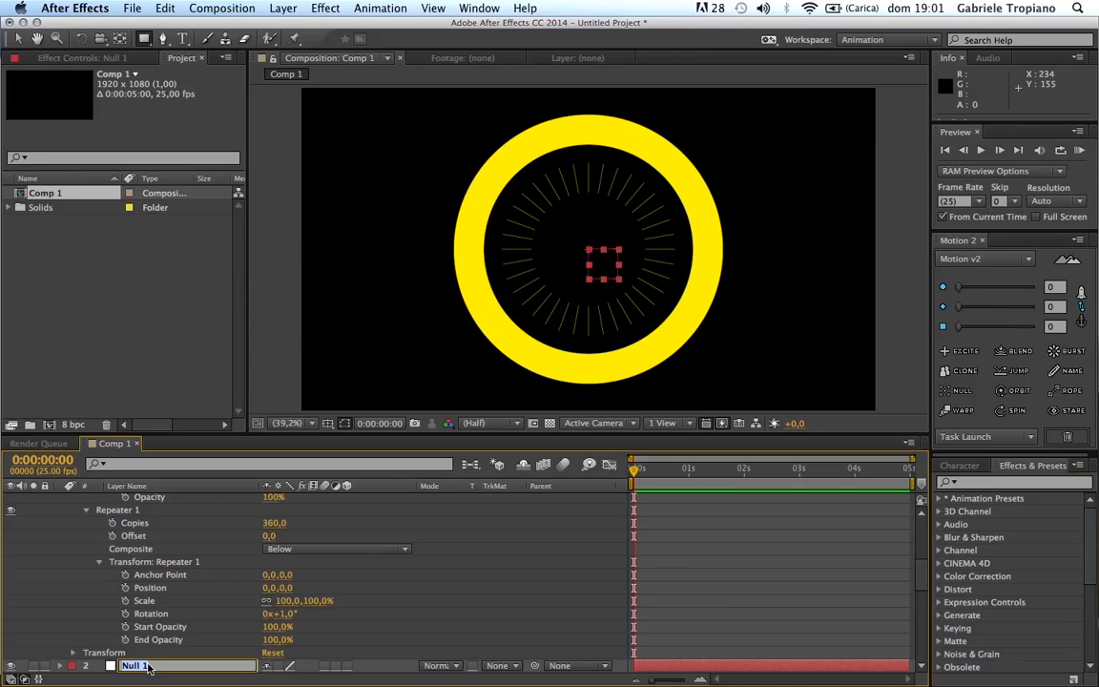
pyautogui.write('Counter')
pyautogui.press('Return')
# Collapse the properties of both circle layers and move the Counter layer above Circle 1.
pyautogui.scroll(10, 88, 622)
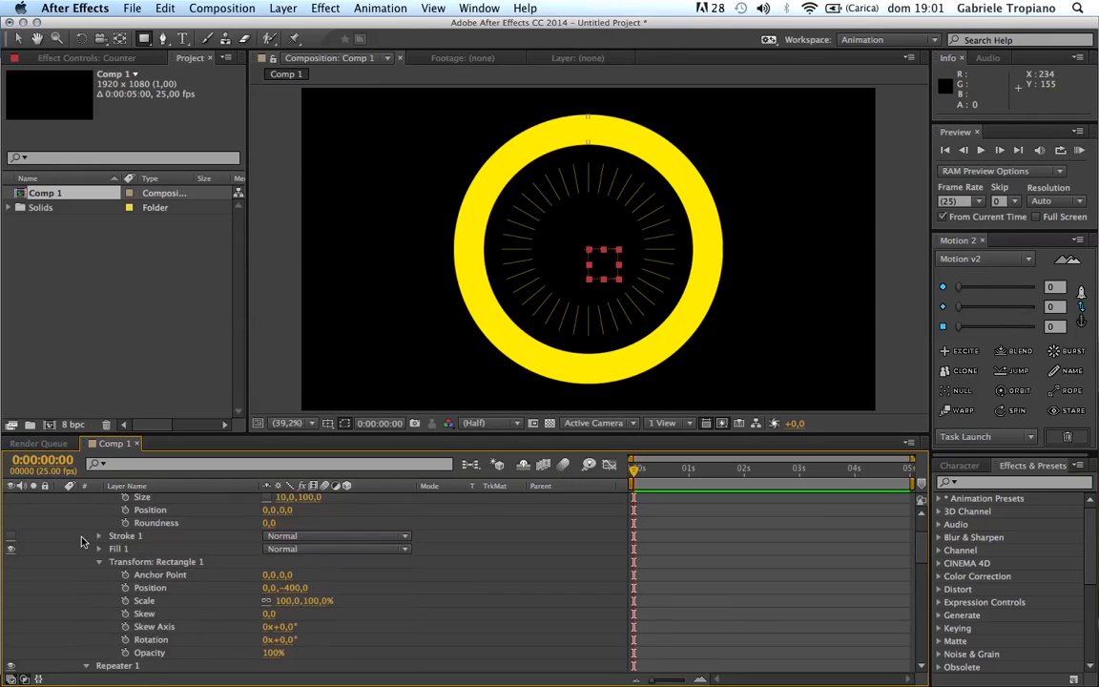
pyautogui.click(59, 499)
pyautogui.click(59, 524)
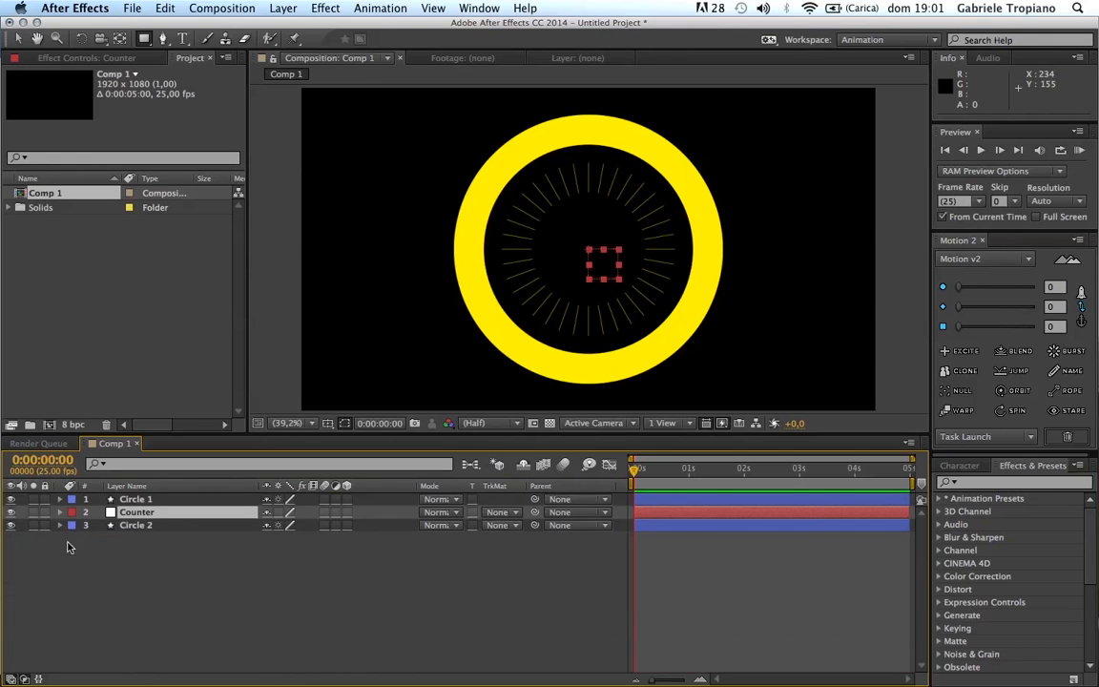
pyautogui.moveTo(126, 513); pyautogui.dragTo(125, 501)
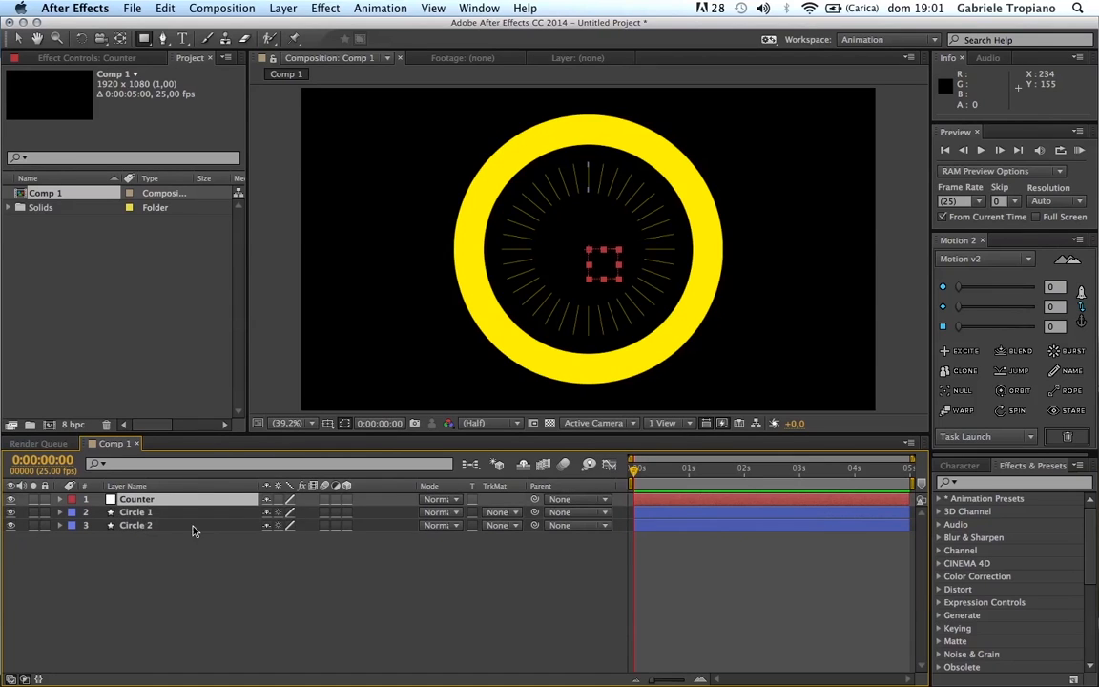
# Find the Slider Control effect and apply it to the Counter layer.
pyautogui.click(989, 484)
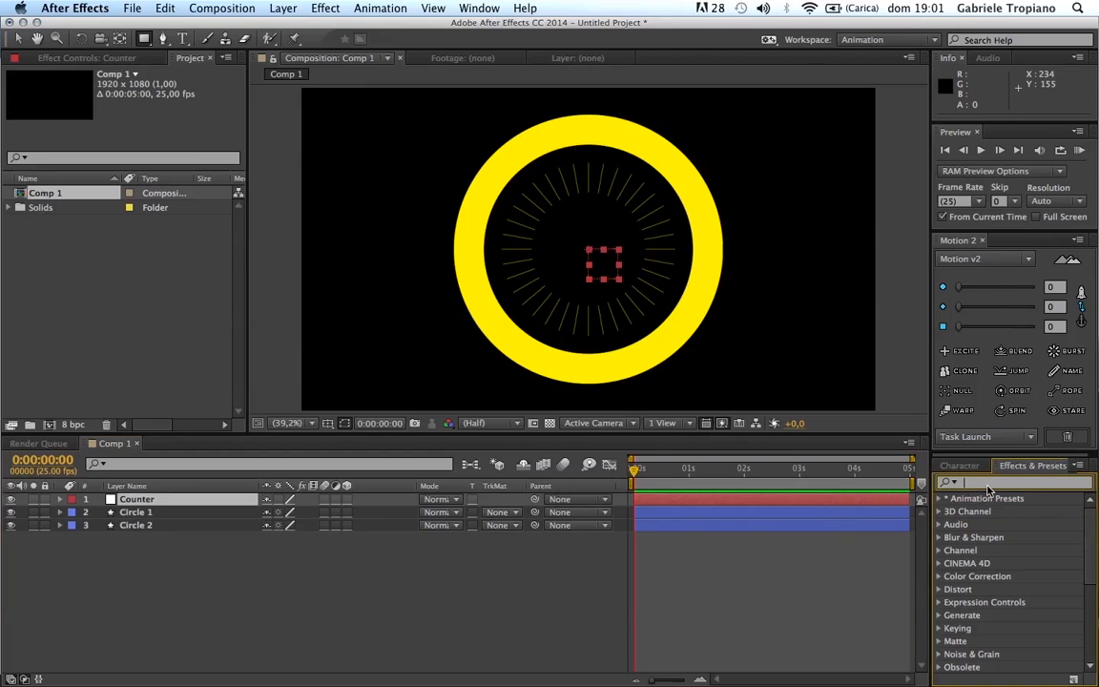
pyautogui.write('slider')
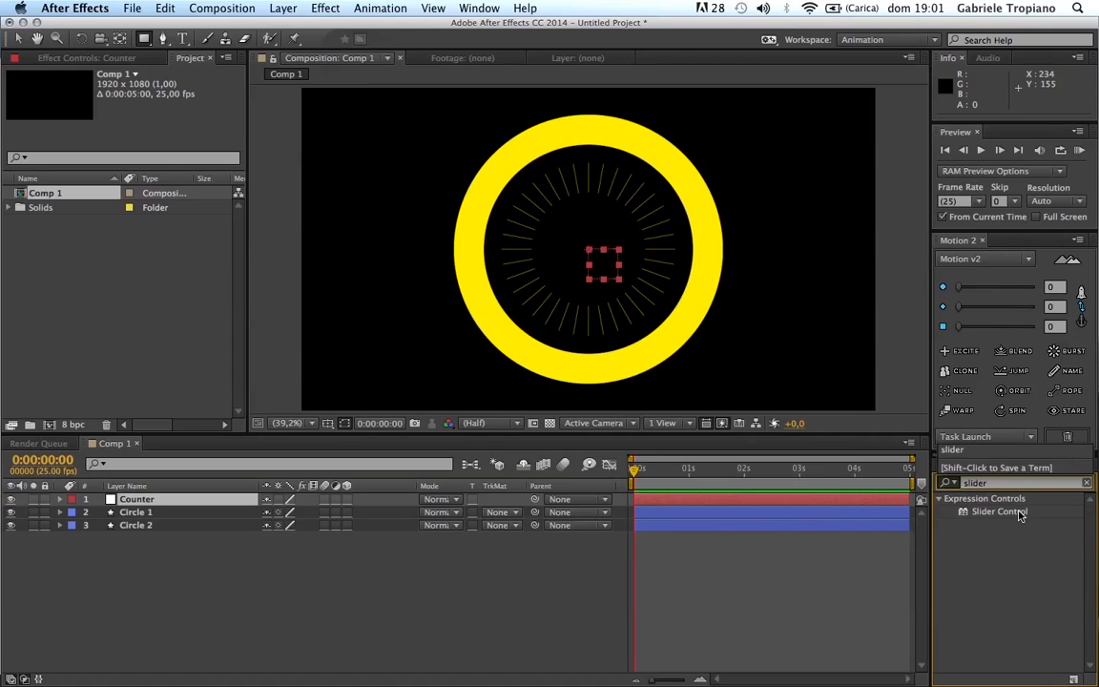
pyautogui.moveTo(1000, 511); pyautogui.dragTo(160, 500)
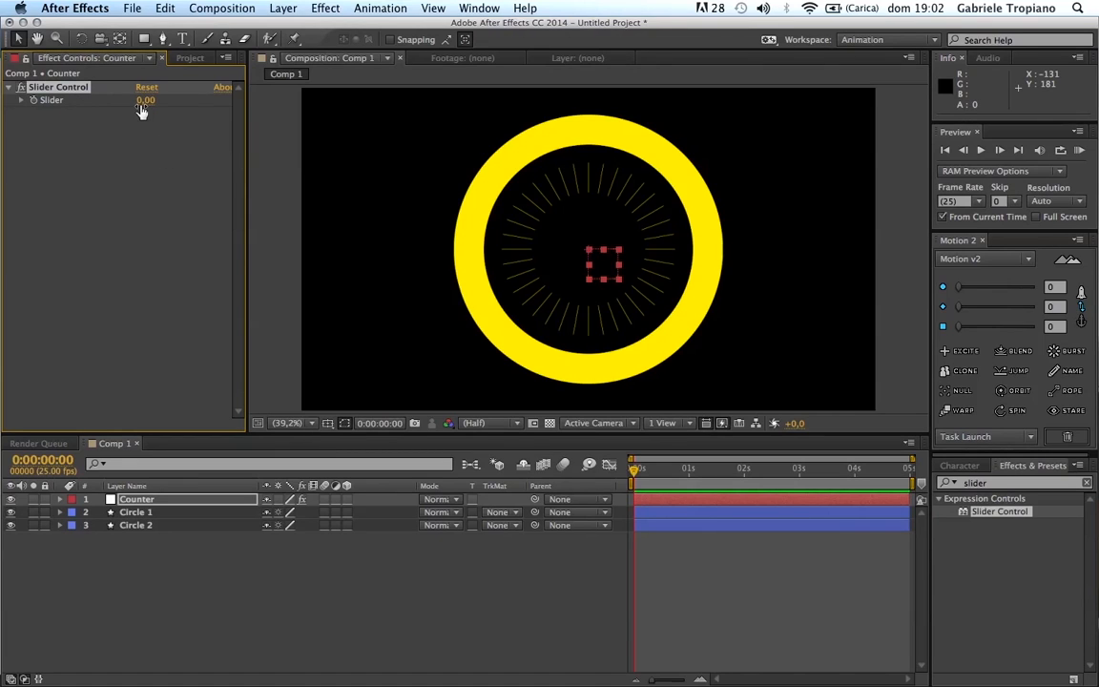
# Expand Circle 1's properties and add an expression to the Copies property of its Repeater 1.
pyautogui.keyDown('super'); pyautogui.click(60, 512); pyautogui.keyUp('super')
pyautogui.scroll(-1, 63, 534)
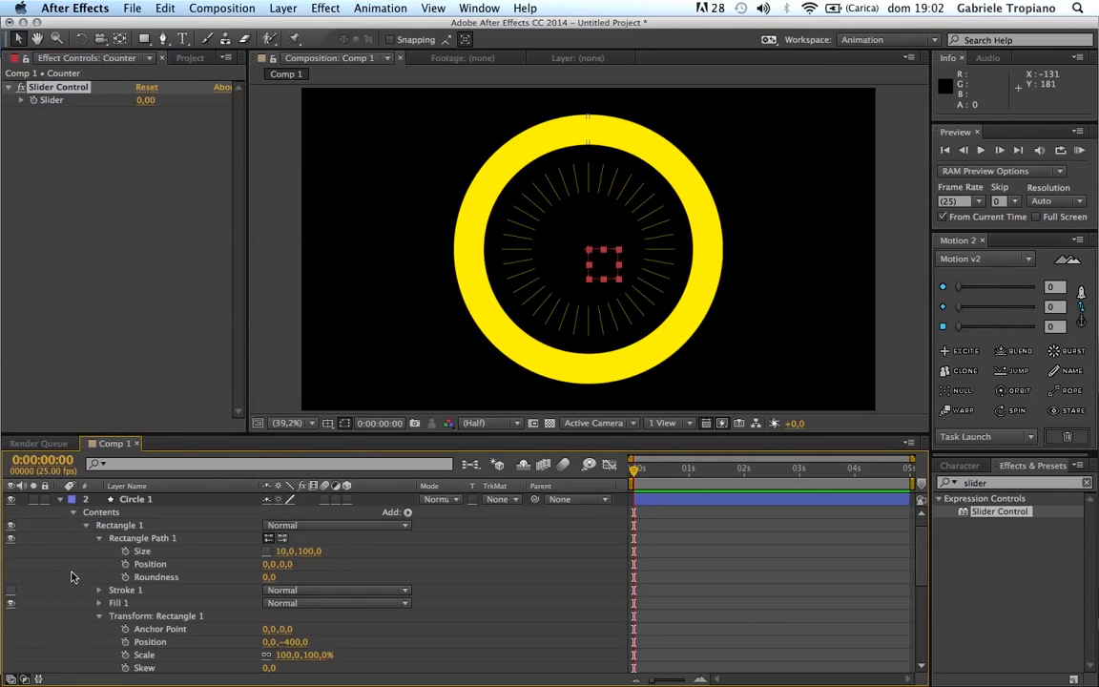
pyautogui.scroll(-8, 388, 610)
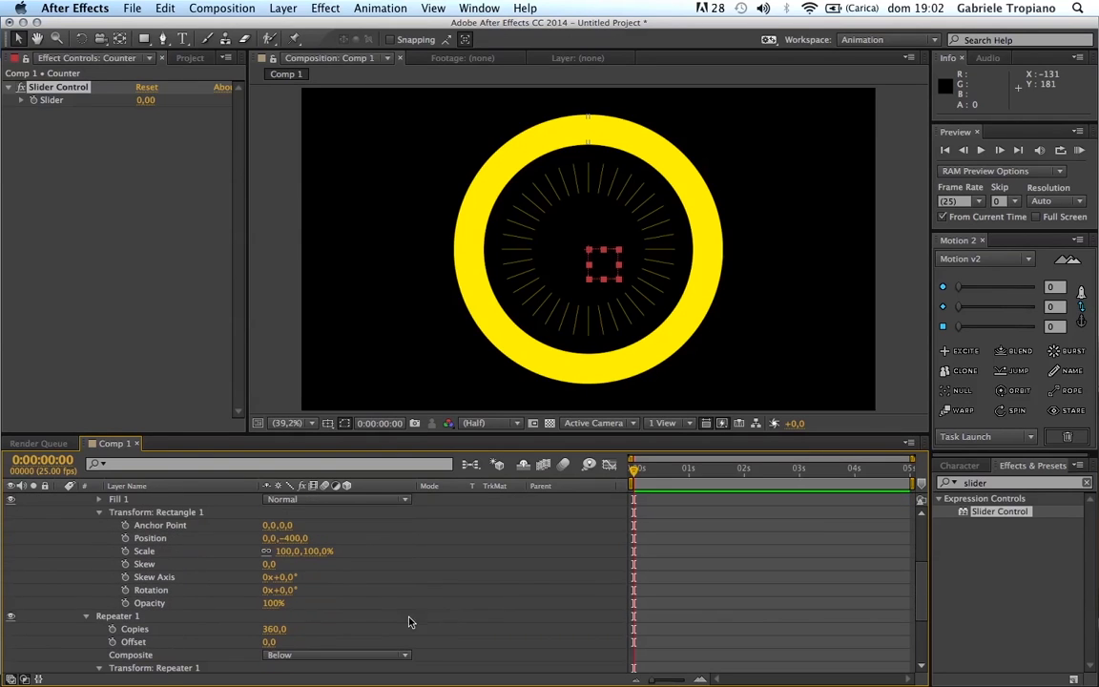
pyautogui.click(131, 617)
pyautogui.click(132, 630)
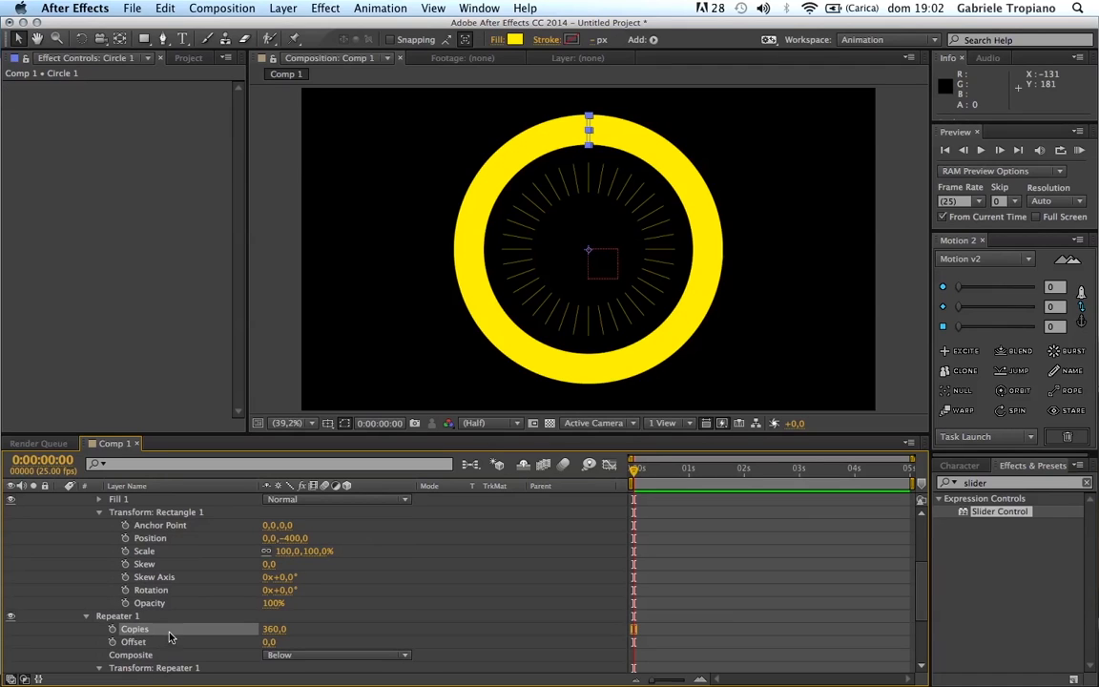
pyautogui.keyDown('alt'); pyautogui.click(113, 632); pyautogui.keyUp('alt')
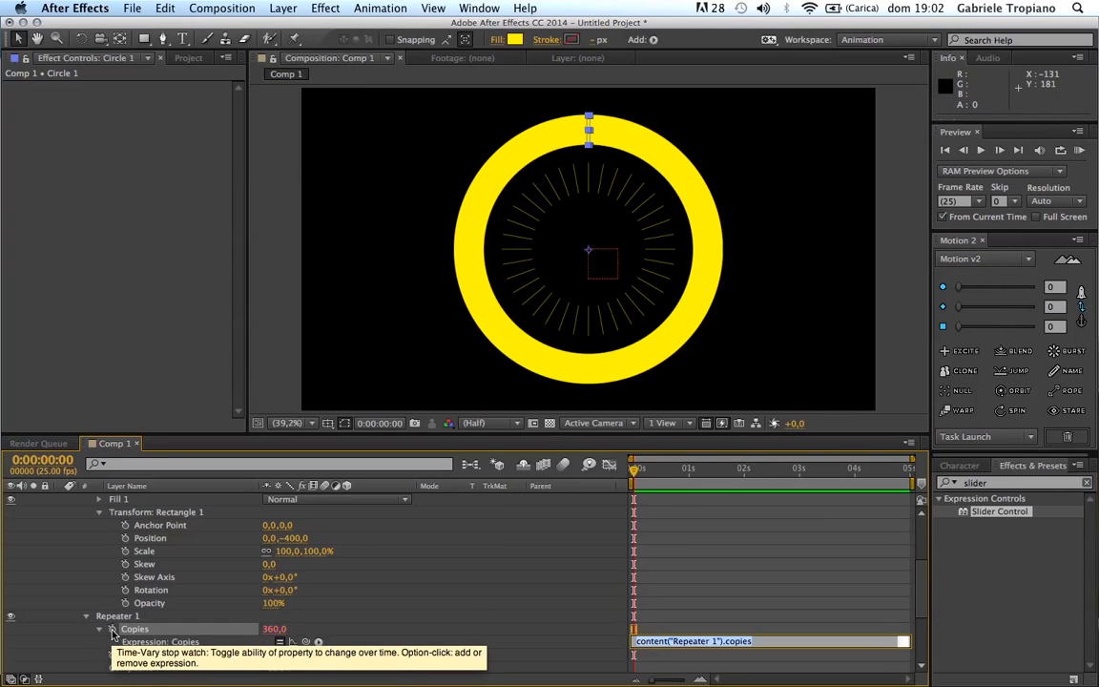
pyautogui.scroll(-2, 377, 620)
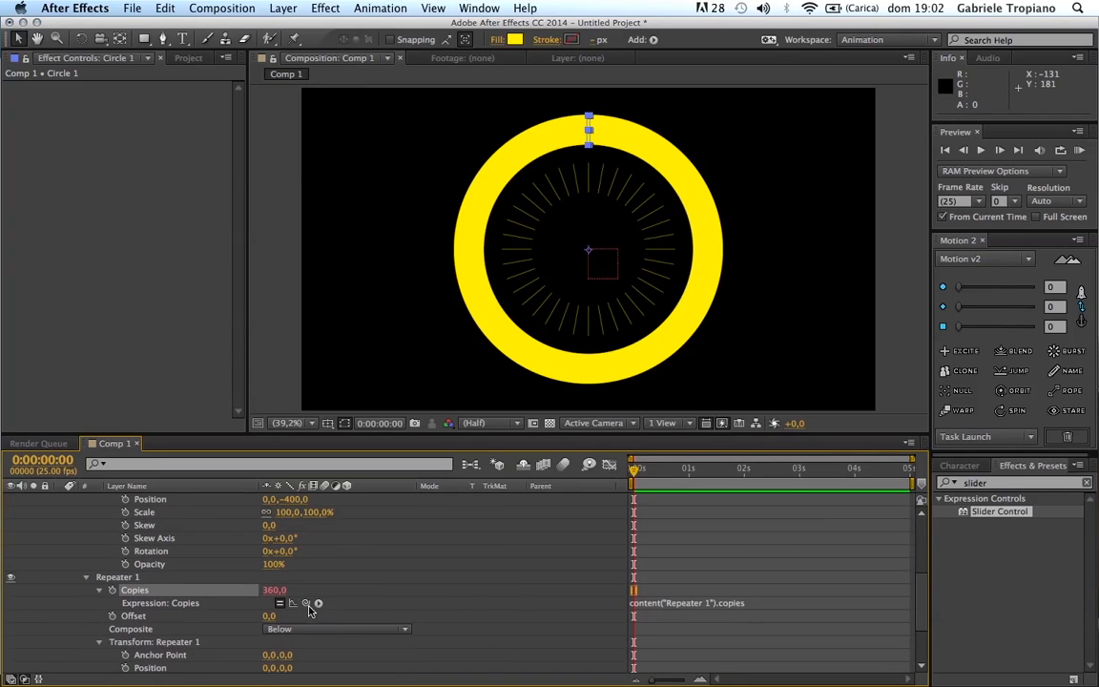
# Link Circle 1's repeater Copies expression to the Slider value of the Counter layer's Slider Control.
pyautogui.scroll(6, 309, 529)
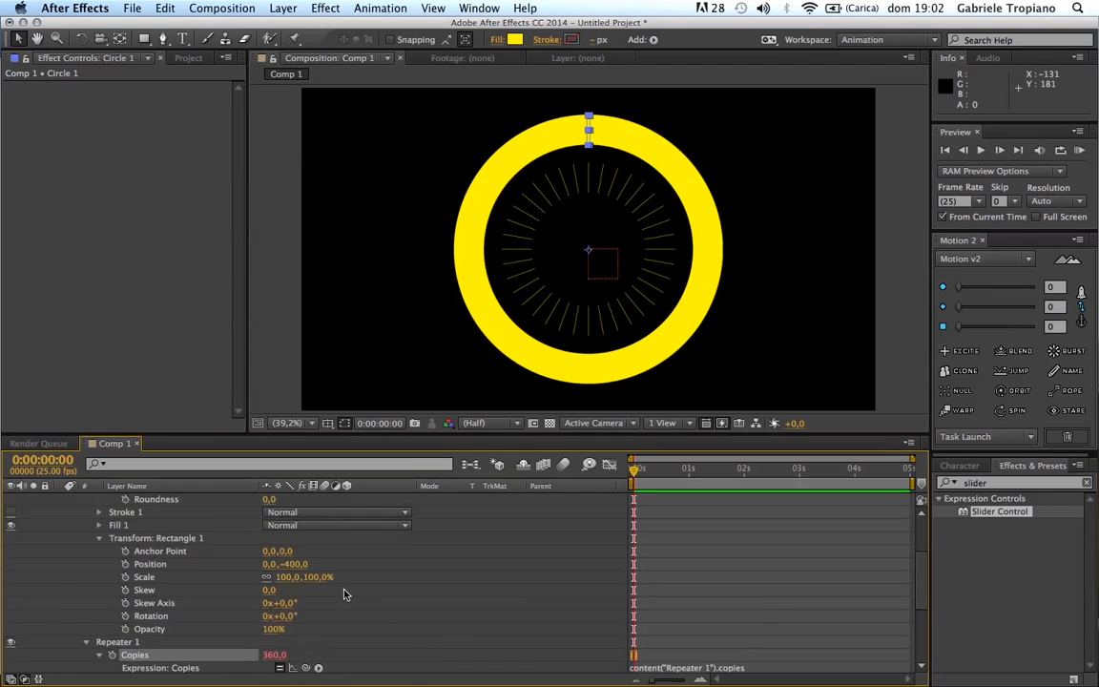
pyautogui.click(137, 499)
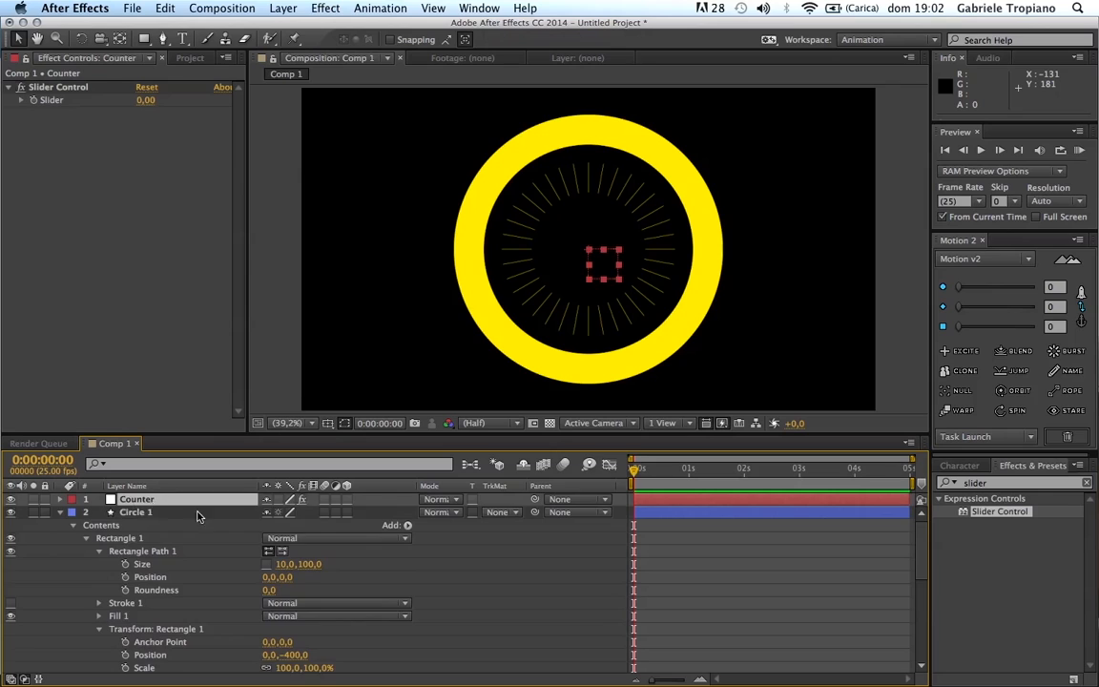
pyautogui.scroll(-5, 386, 581)
pyautogui.scroll(-1, 386, 584)
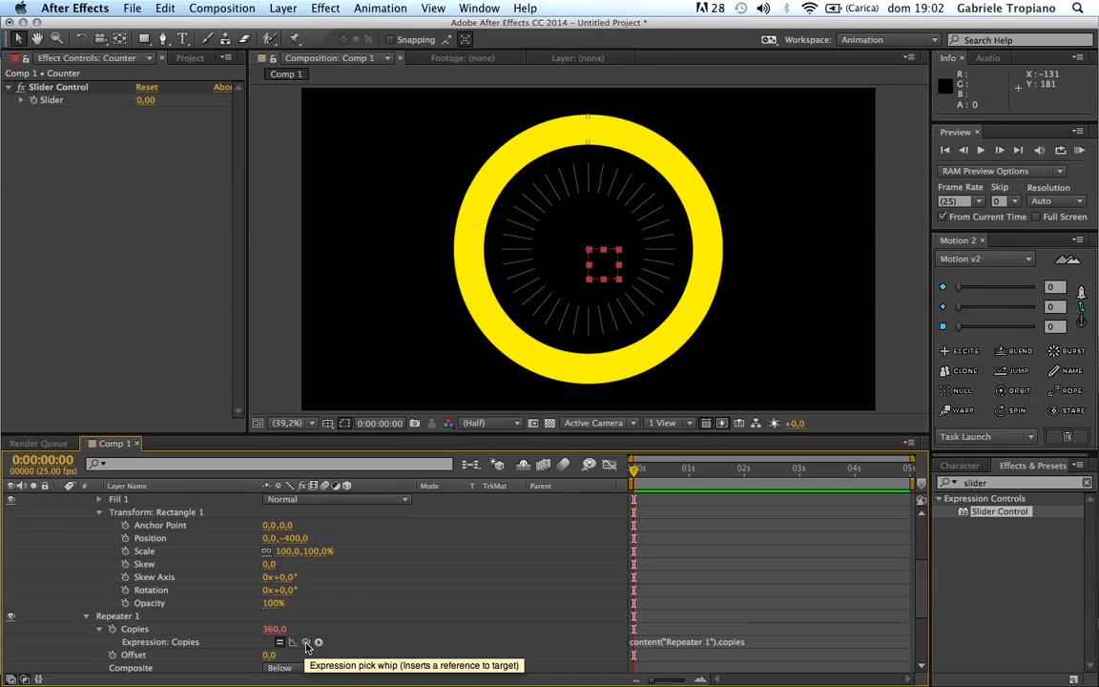
pyautogui.moveTo(307, 645); pyautogui.dragTo(60, 103)
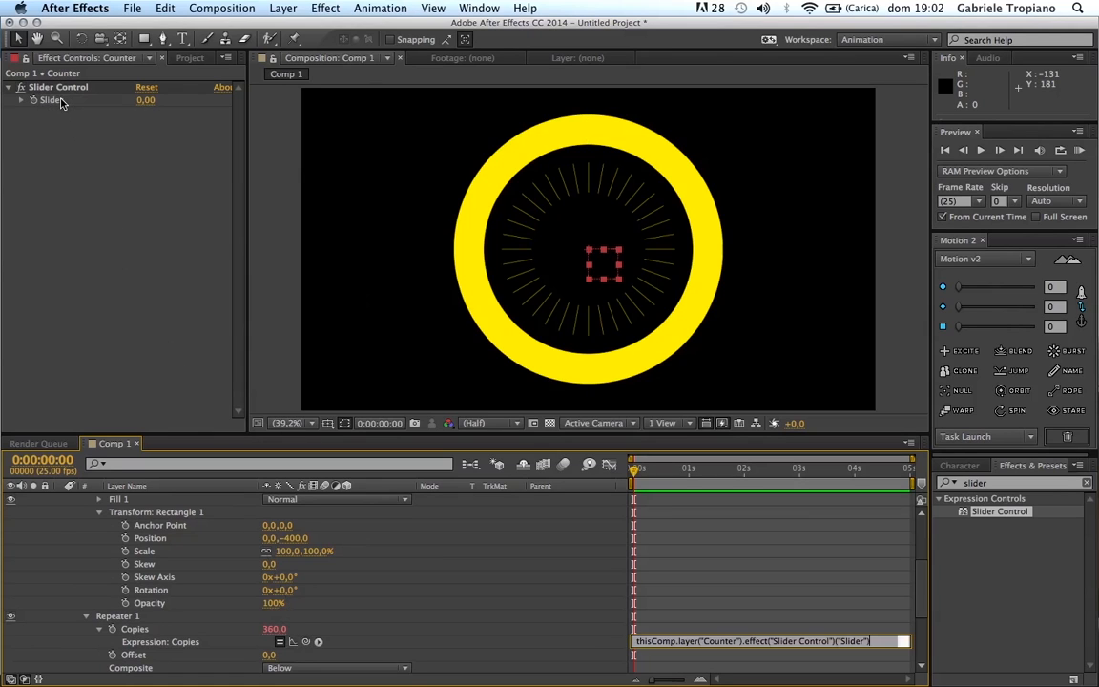
pyautogui.click(389, 602)
pyautogui.scroll(2, 388, 601)
pyautogui.scroll(-4, 388, 602)
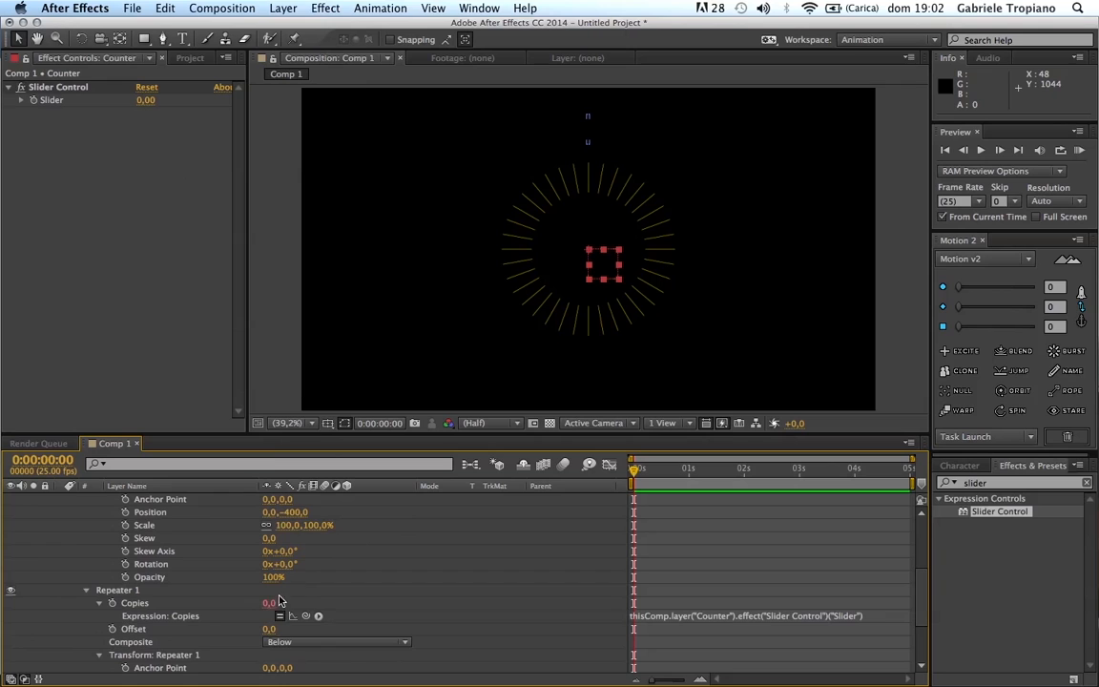
# Collapse Circle 1 and add an expression to the Copies property of Circle 2's Repeater 1.
pyautogui.scroll(5, 405, 599)
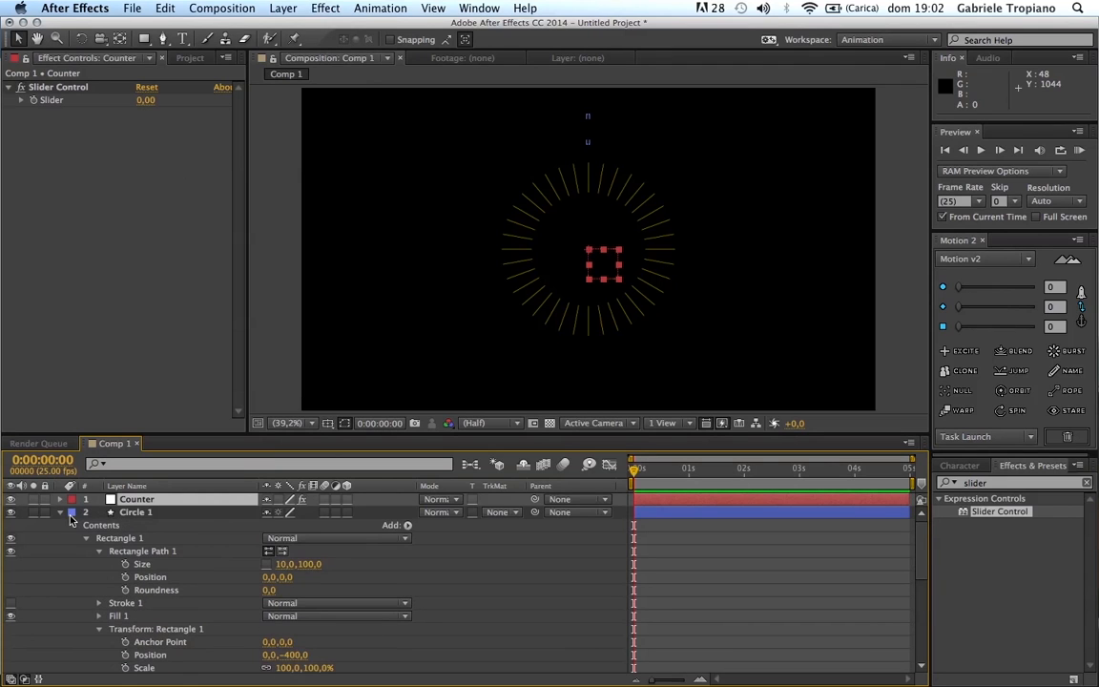
pyautogui.click(61, 513)
pyautogui.click(60, 525)
pyautogui.scroll(-5, 256, 616)
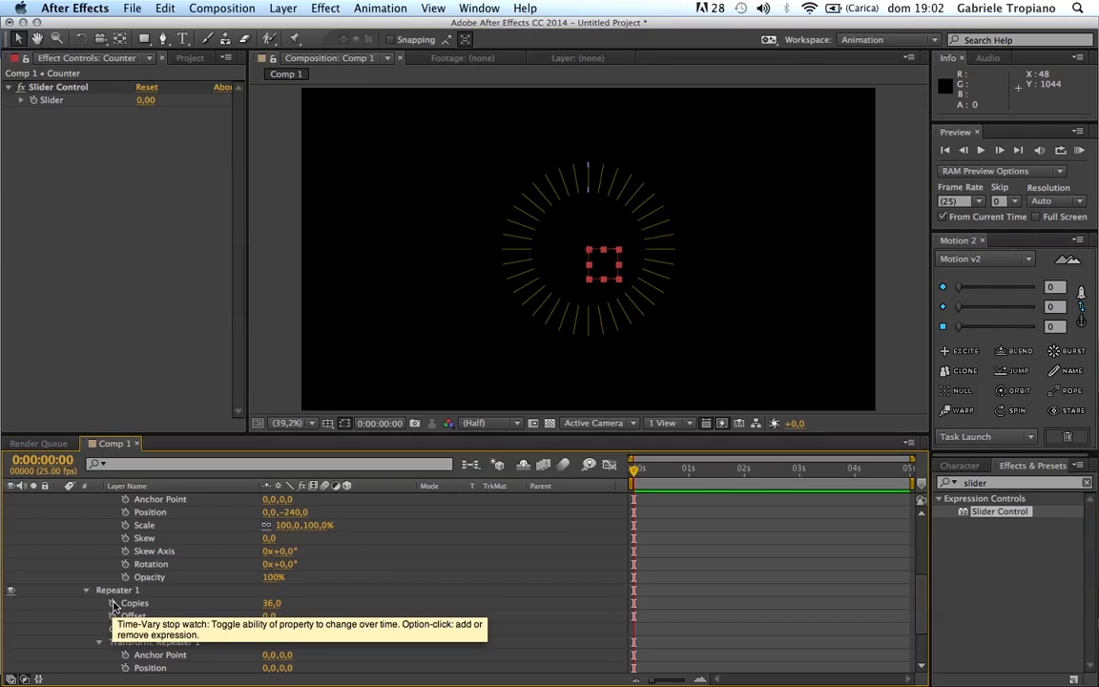
pyautogui.keyDown('alt'); pyautogui.click(113, 607); pyautogui.keyUp('alt')
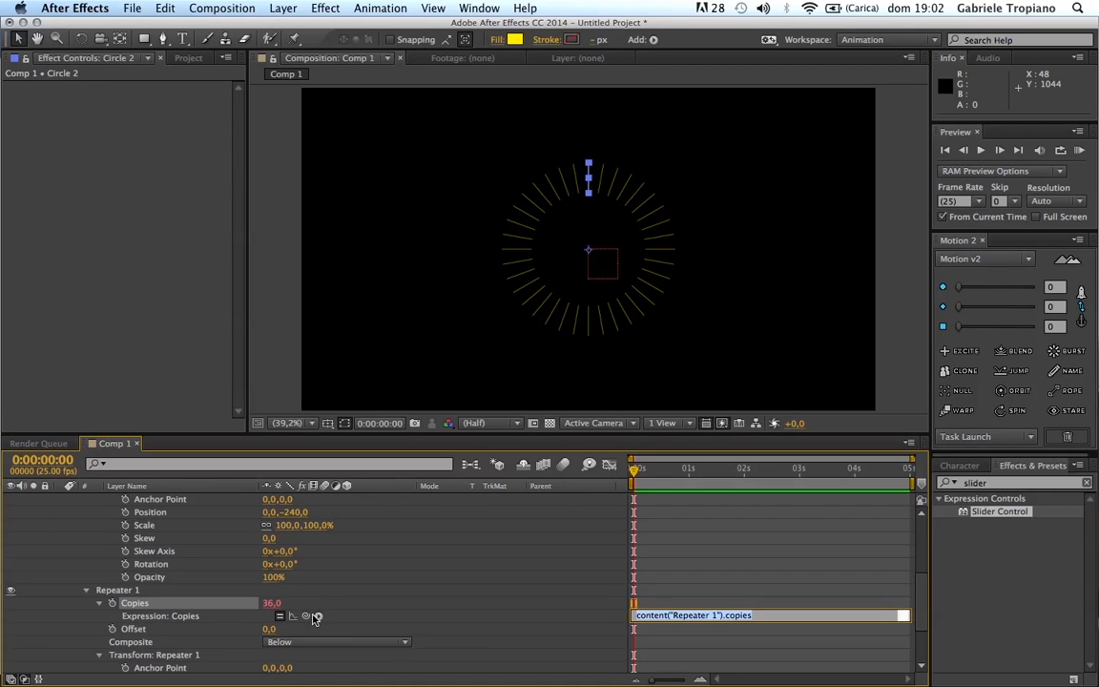
# Link Circle 2's repeater Copies expression to the Slider value of the Counter layer's Slider Control.
pyautogui.moveTo(307, 620); pyautogui.dragTo(277, 571)
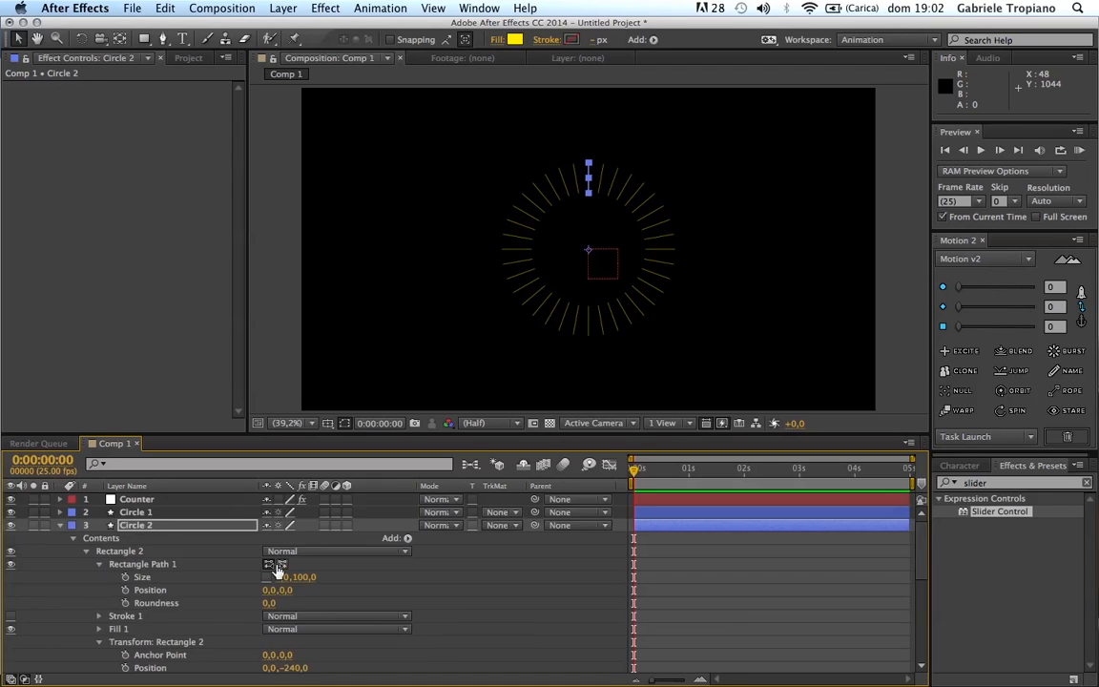
pyautogui.click(171, 500)
pyautogui.scroll(-4, 378, 556)
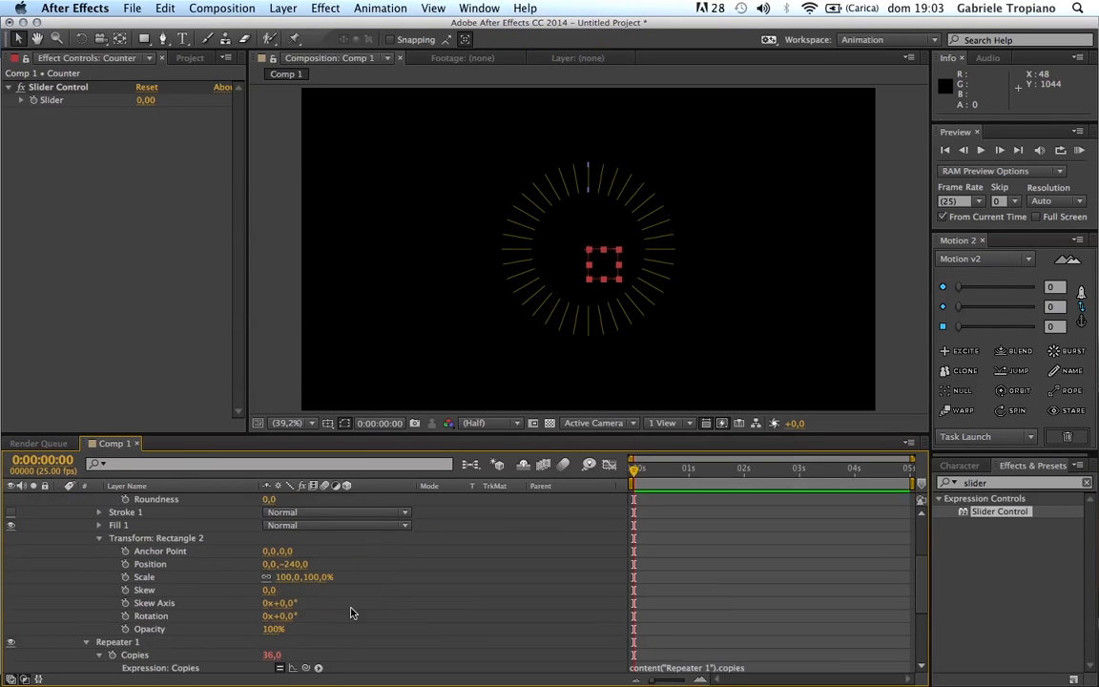
pyautogui.moveTo(314, 671); pyautogui.dragTo(53, 101)
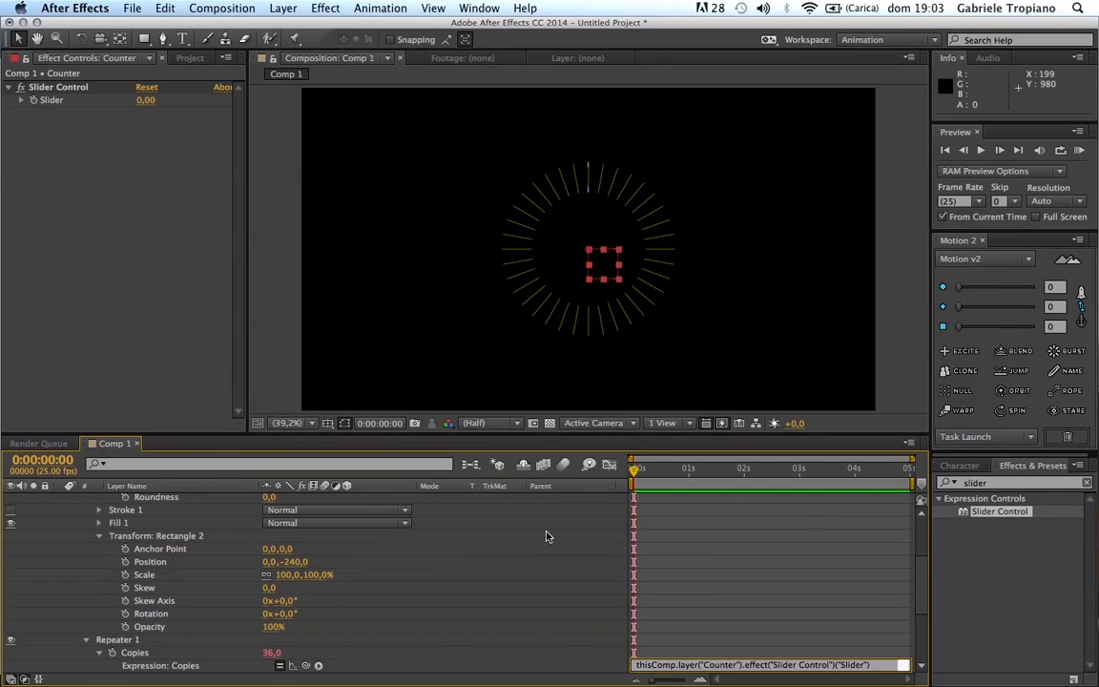
pyautogui.click(550, 615)
pyautogui.scroll(-2, 551, 616)
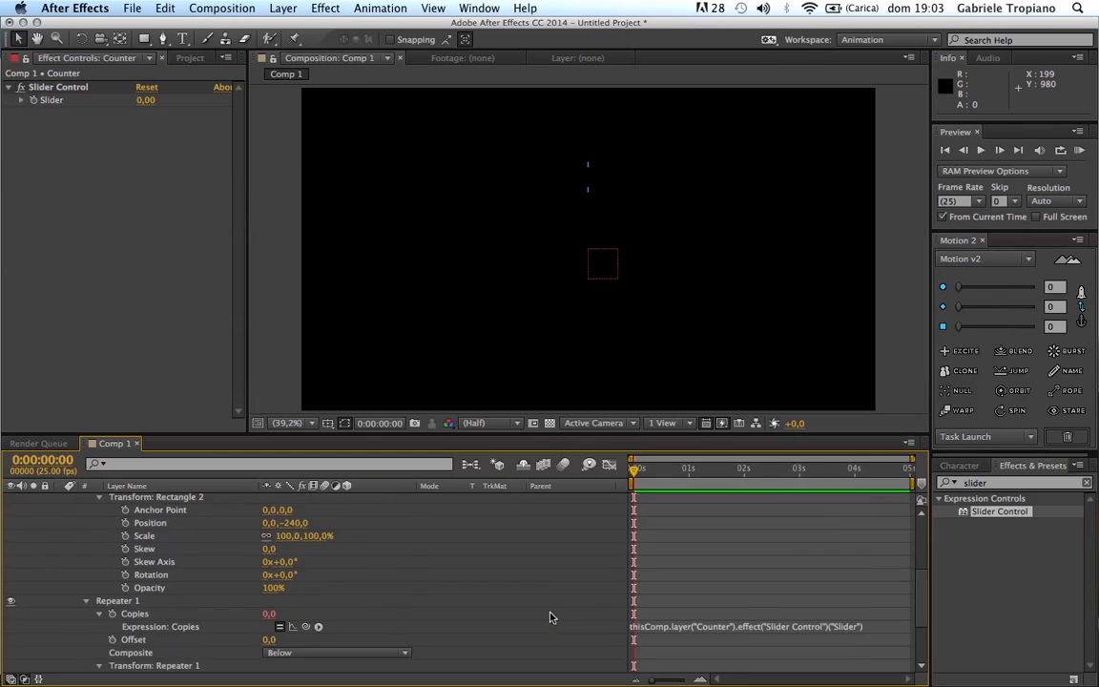
# Test both linked rings by raising the Counter's Slider value to 31 and on to 36.
pyautogui.scroll(5, 551, 617)
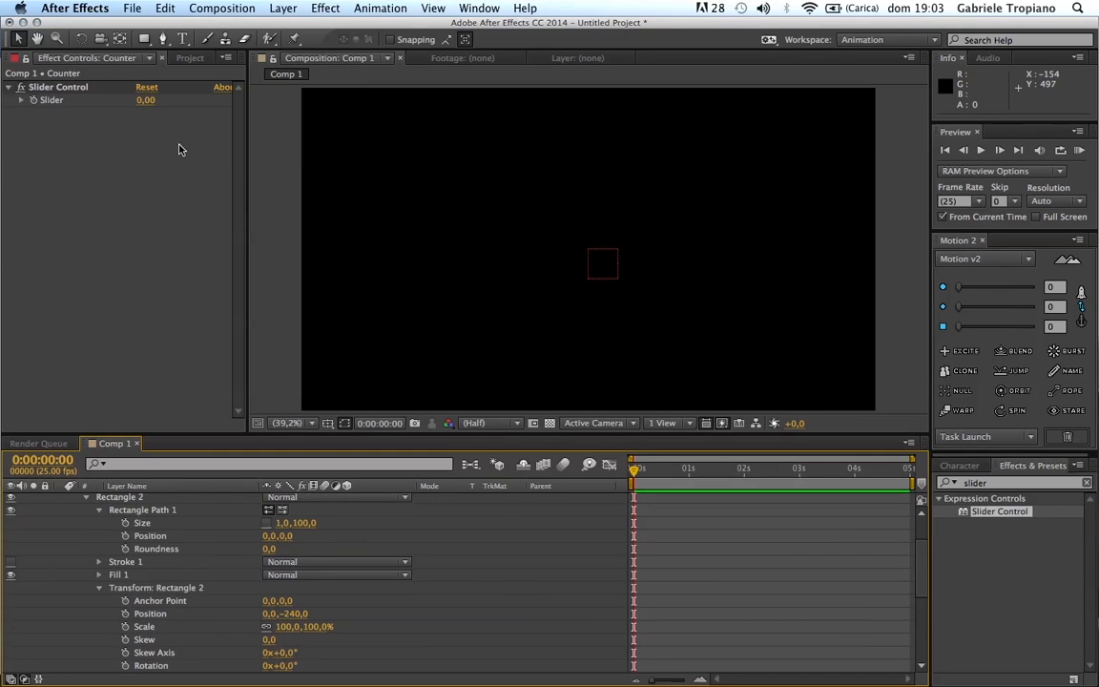
pyautogui.moveTo(145, 99); pyautogui.dragTo(161, 102)
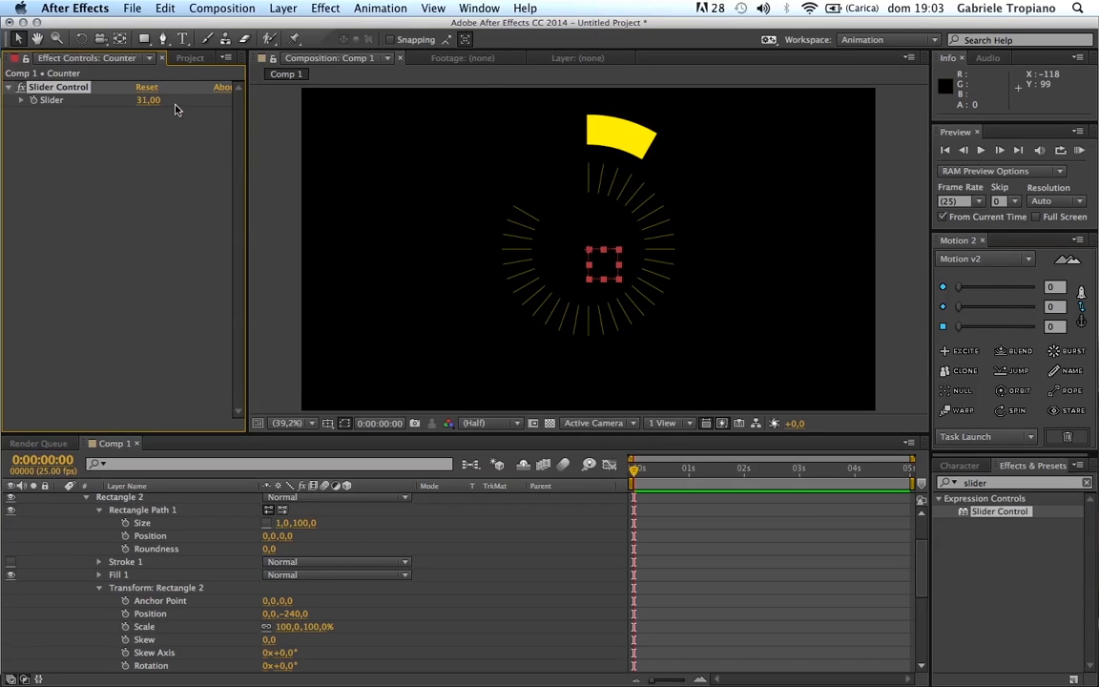
pyautogui.moveTo(142, 105); pyautogui.dragTo(150, 102)
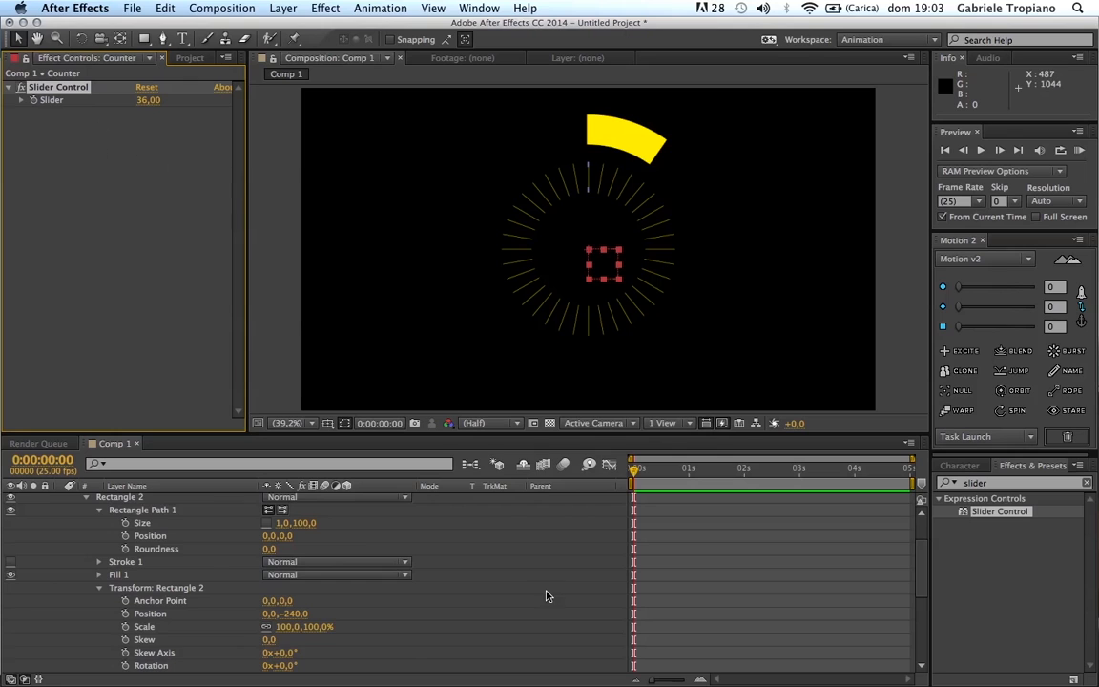
# Check Circle 2's Copies expression, collapse the layer's properties and clear the layer selection.
pyautogui.scroll(-3, 547, 597)
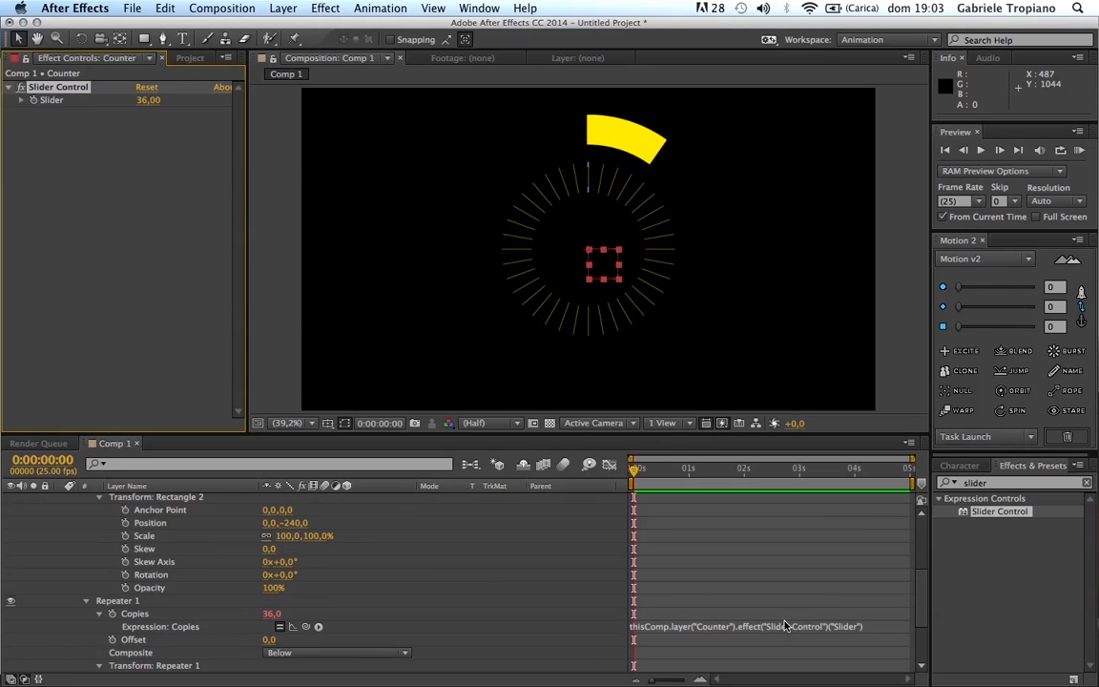
pyautogui.scroll(6, 611, 584)
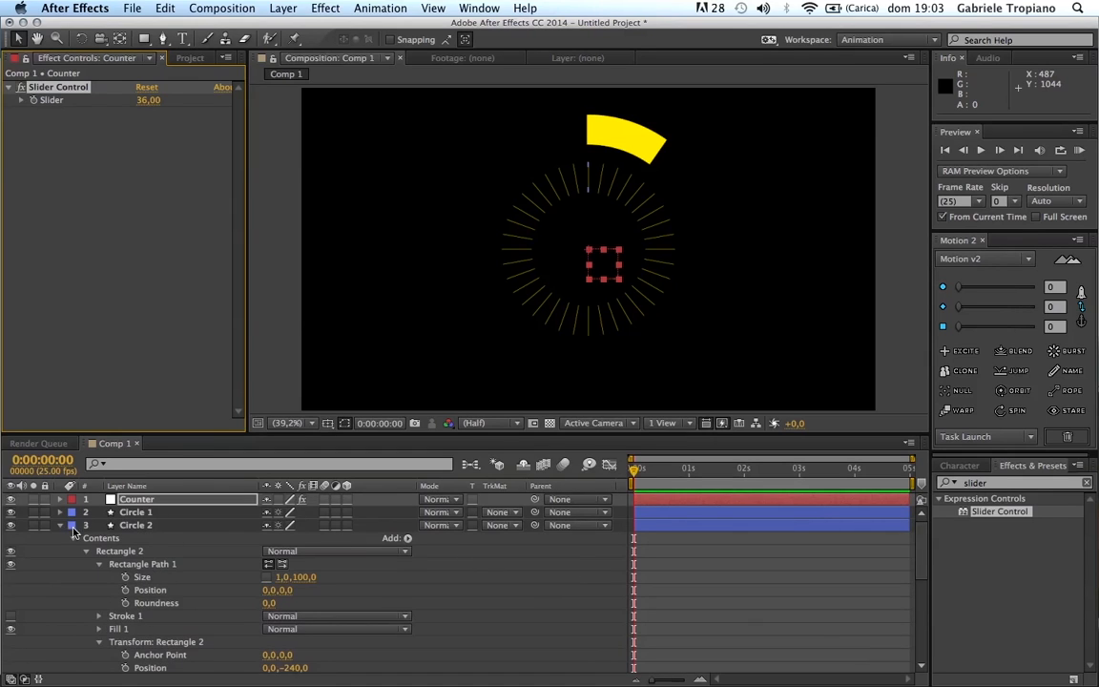
pyautogui.click(59, 499)
pyautogui.click(179, 564)
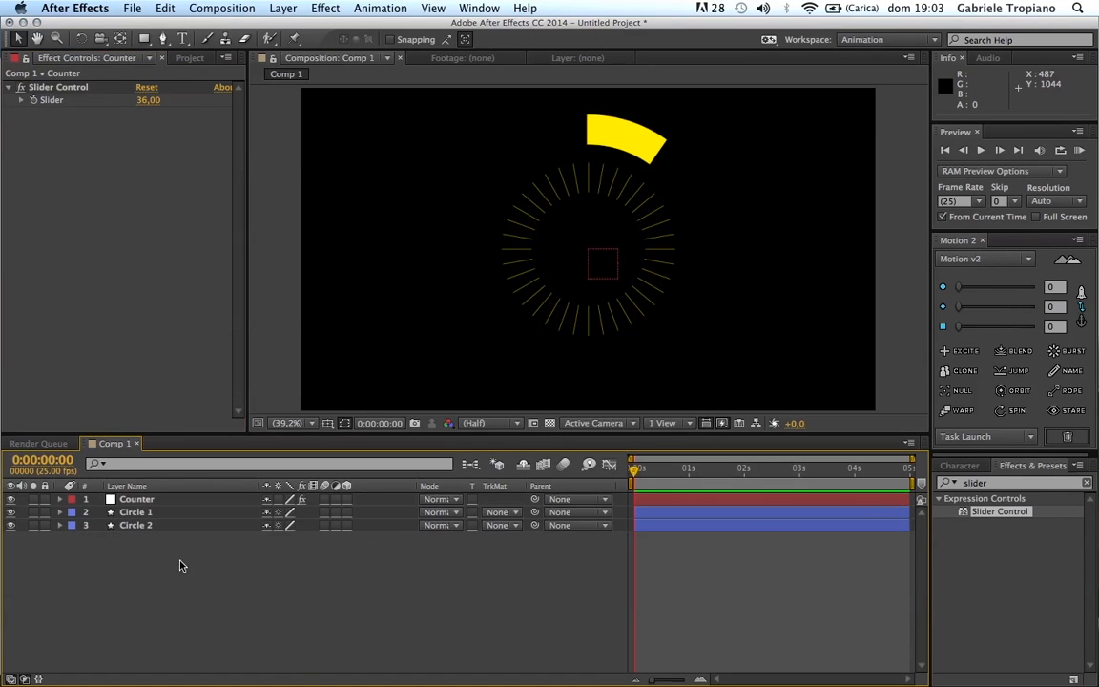
# Append *4 to the slider expression on the Copies property of Circle 1's Repeater 1.
pyautogui.click(135, 513)
pyautogui.click(60, 514)
pyautogui.scroll(-5, 239, 544)
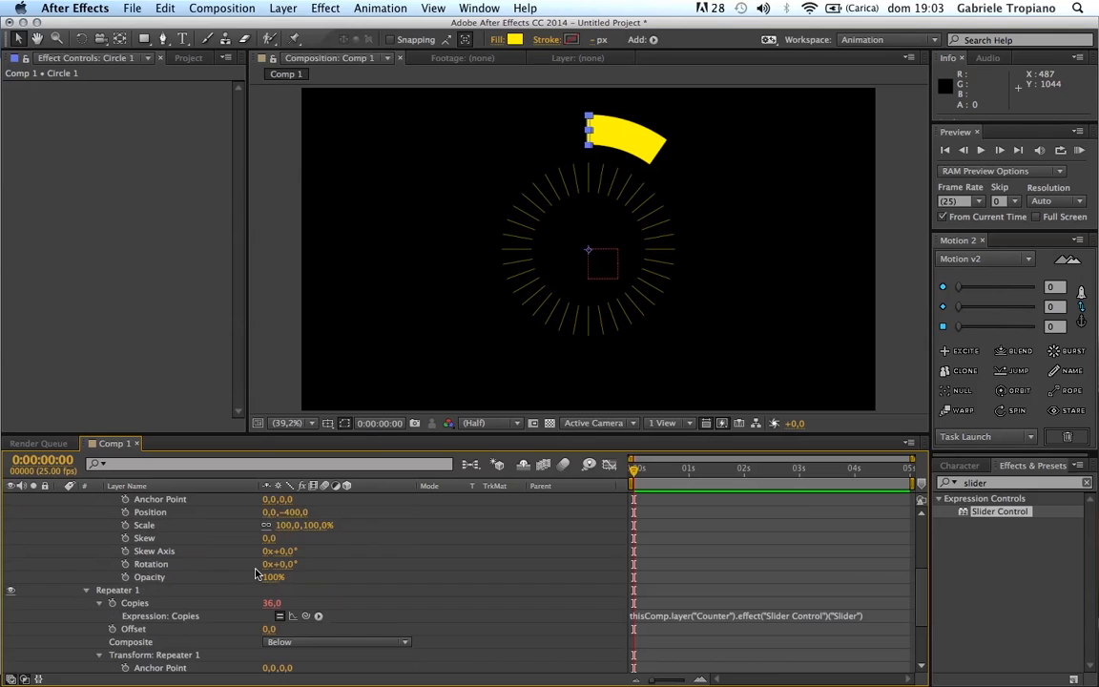
pyautogui.click(831, 614)
pyautogui.click(871, 616)
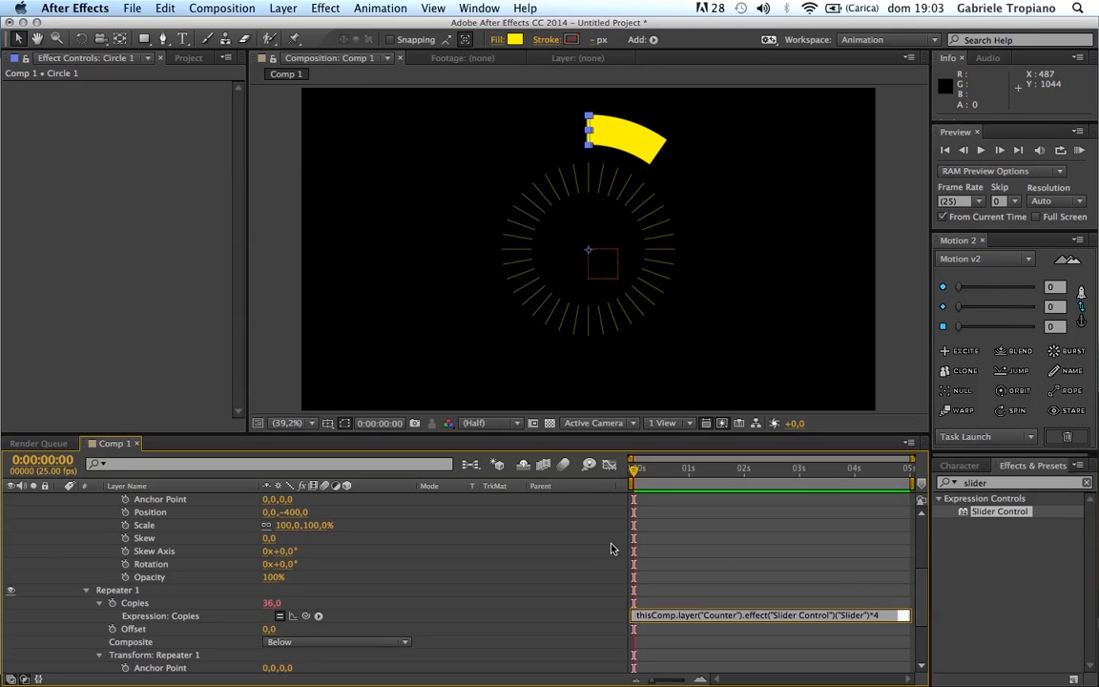
pyautogui.press('KP_Enter')
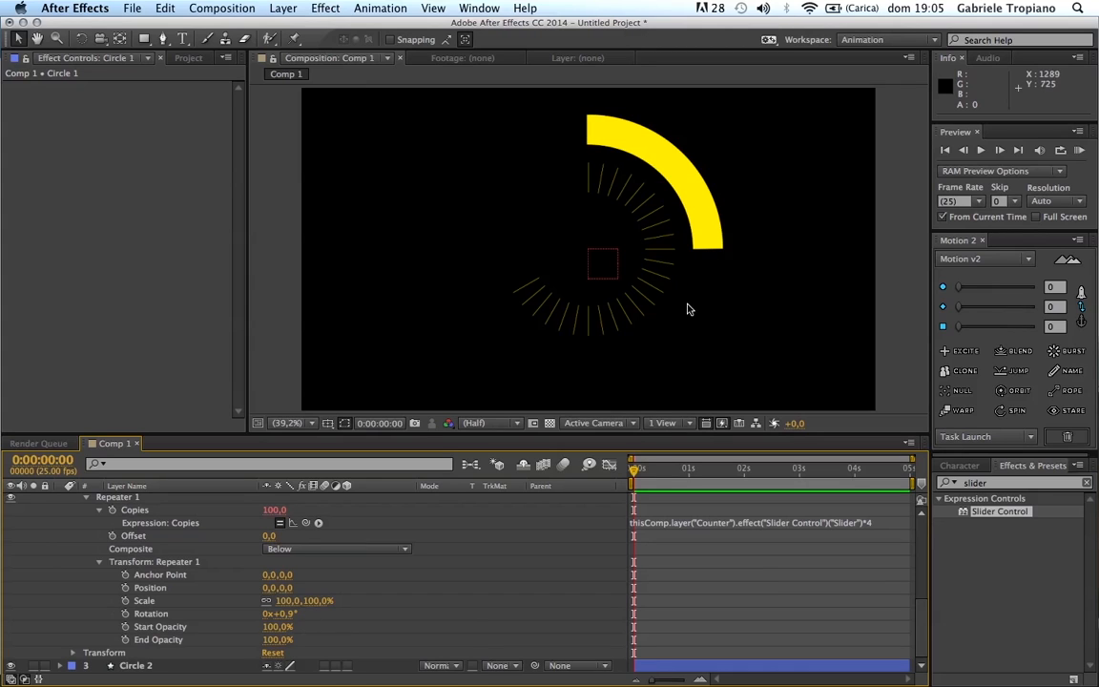
# Set the Counter's Slider value to 100 and collapse Circle 1's properties.
pyautogui.click(287, 613)
pyautogui.scroll(10, 246, 538)
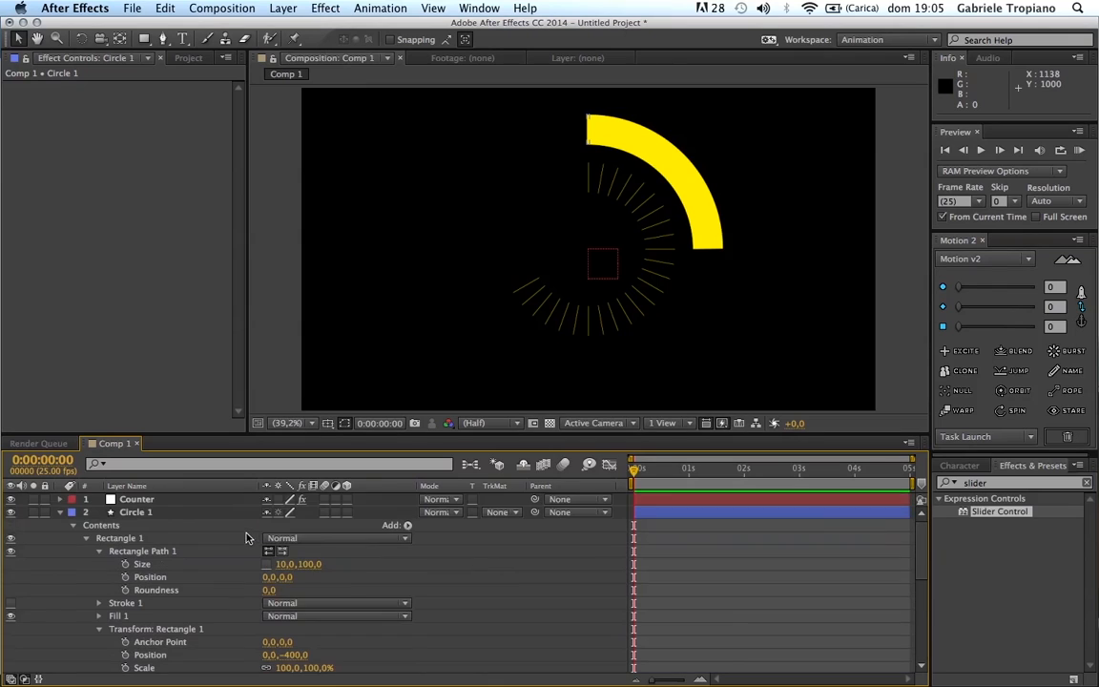
pyautogui.click(139, 499)
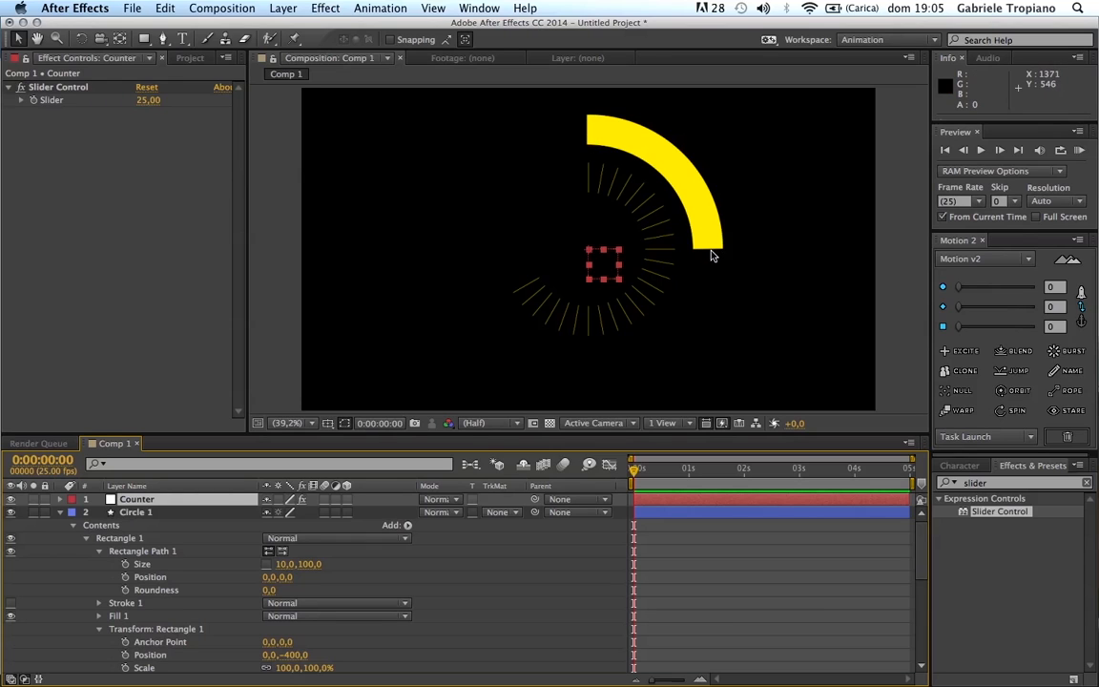
pyautogui.moveTo(150, 99)
pyautogui.mouseDown()
pyautogui.moveTo(202, 98)
pyautogui.moveTo(149, 99)
pyautogui.mouseUp()
pyautogui.click(149, 100)
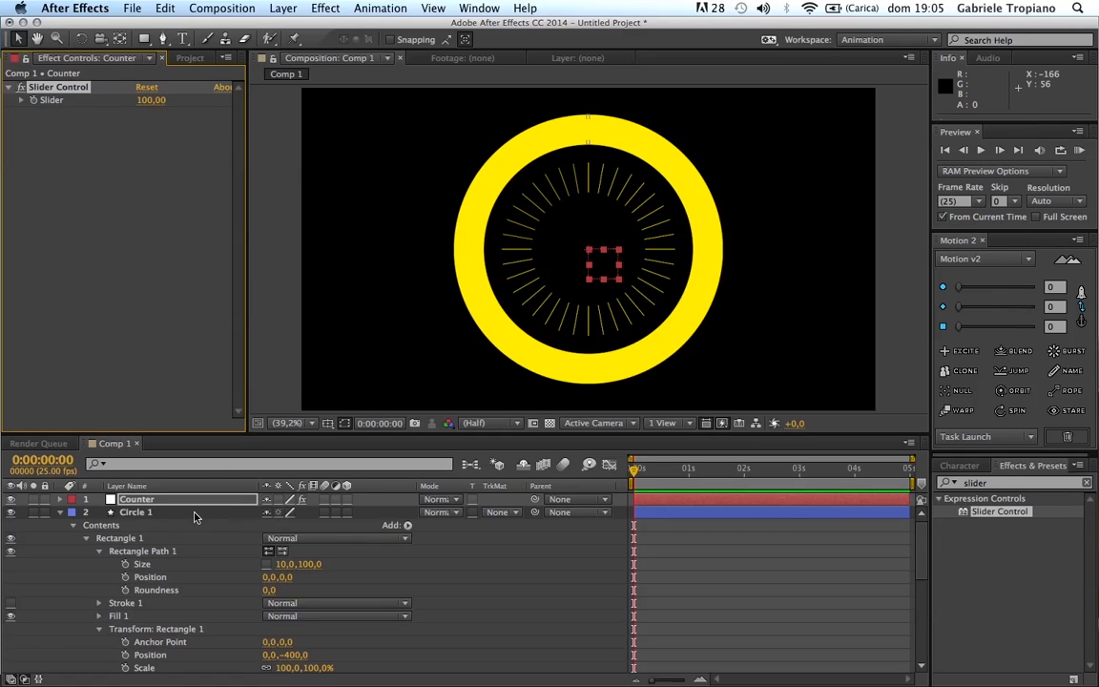
pyautogui.click(60, 516)
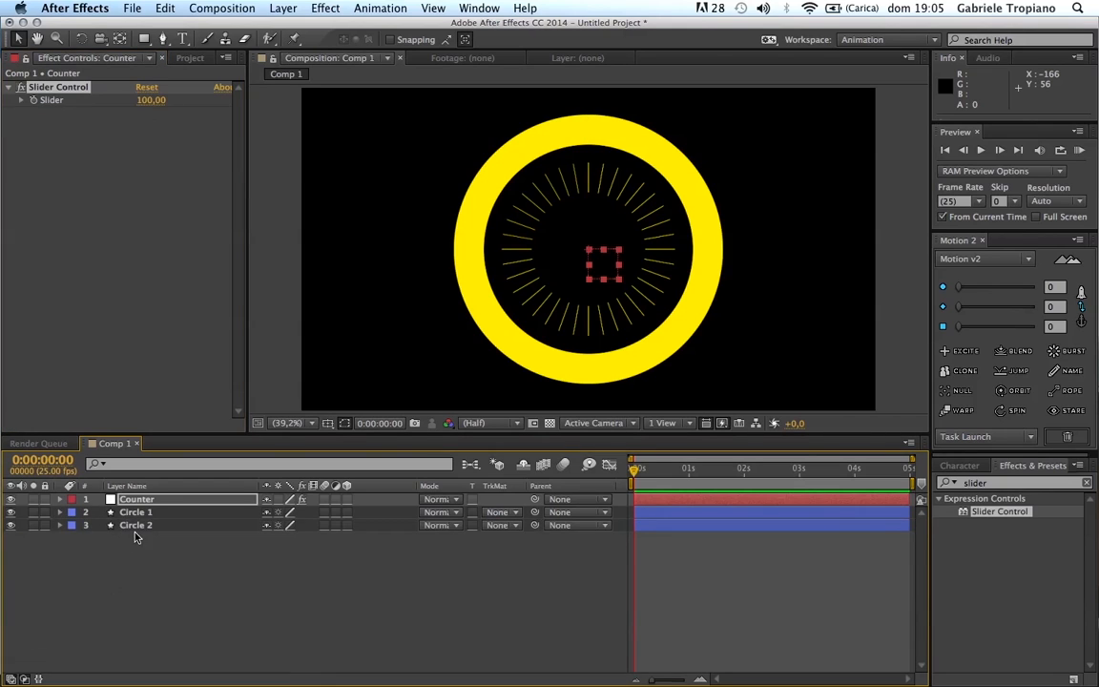
# Append /2.8 to the slider expression on the Copies property of Circle 2's Repeater 1.
pyautogui.click(137, 525)
pyautogui.click(59, 525)
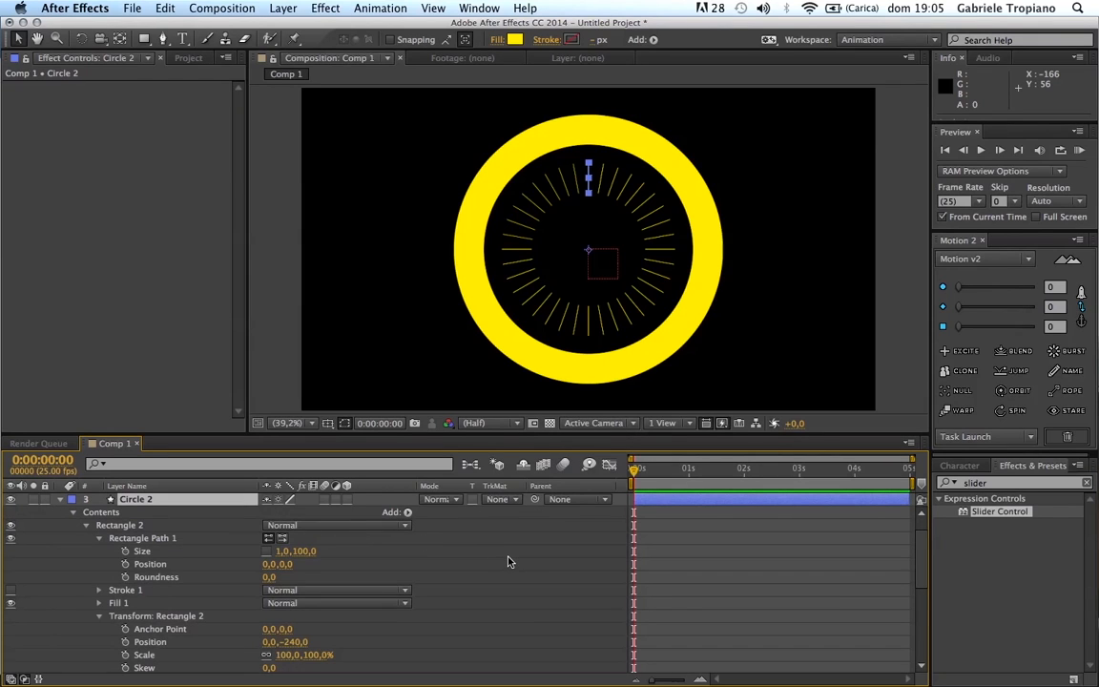
pyautogui.scroll(-5, 507, 562)
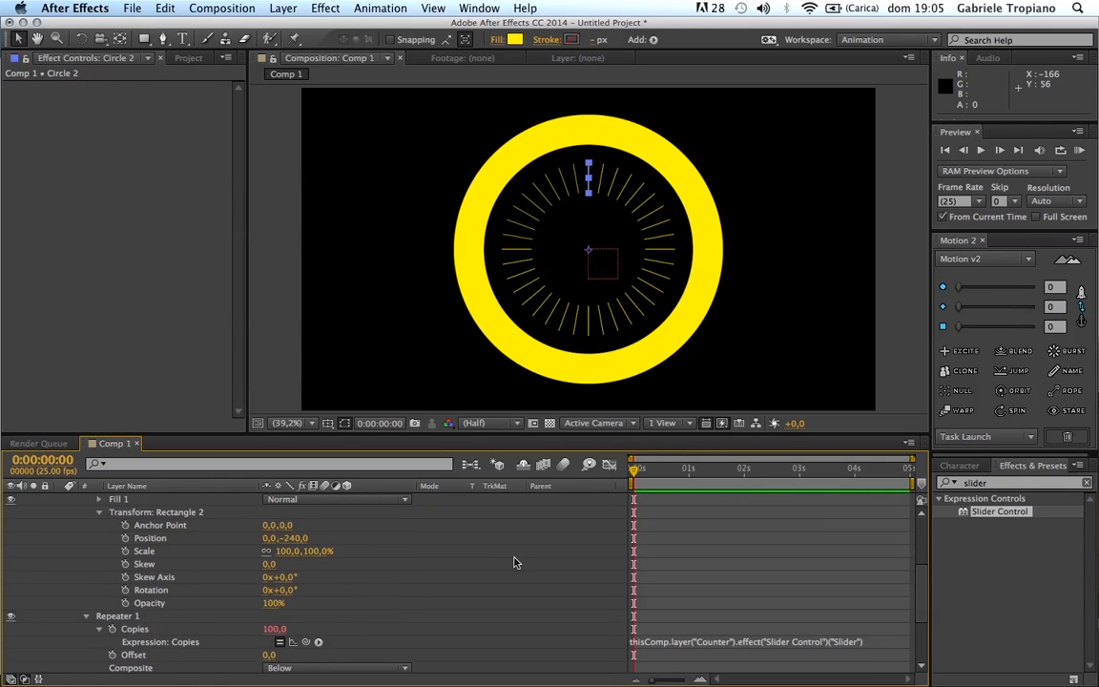
pyautogui.scroll(-2, 514, 562)
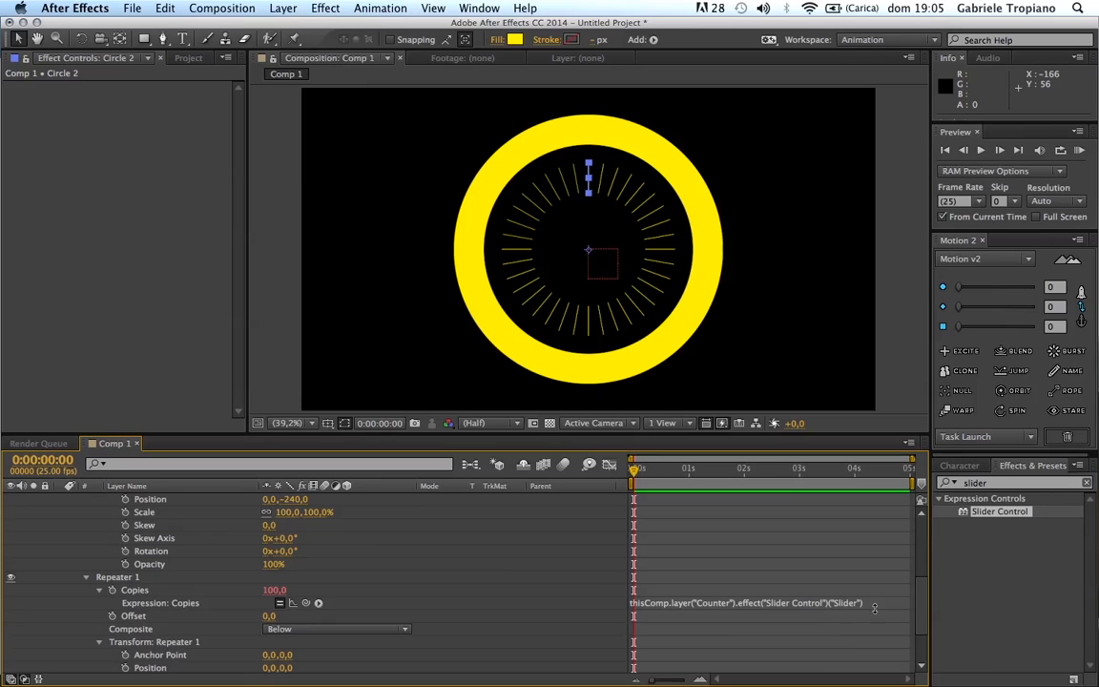
pyautogui.click(874, 606)
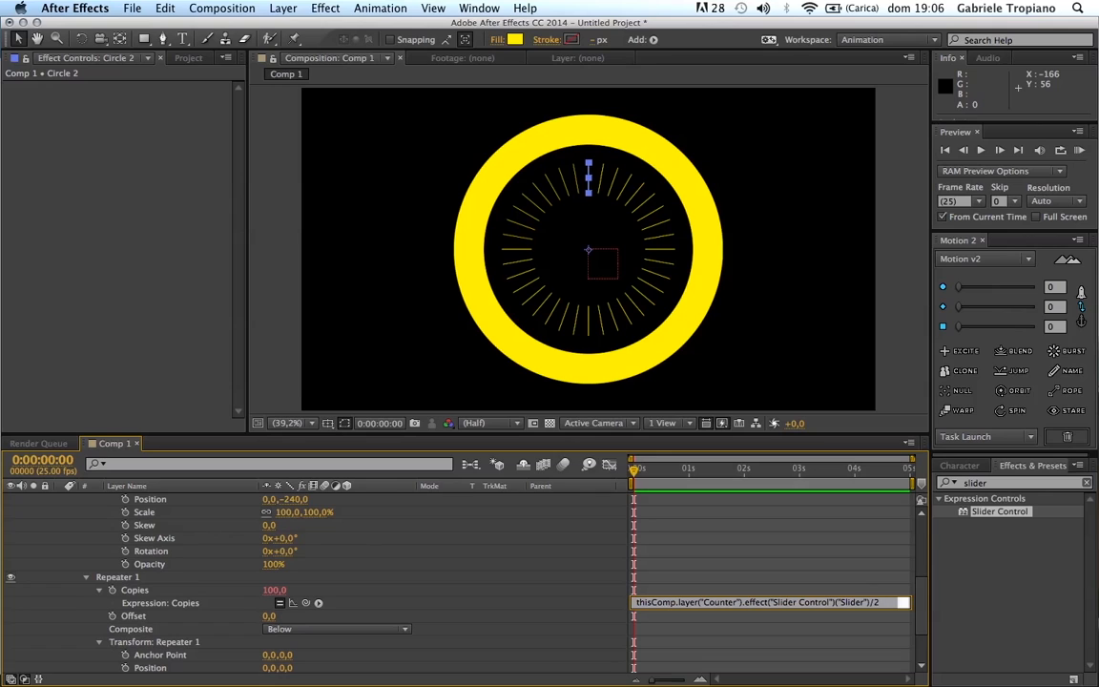
pyautogui.click(580, 567)
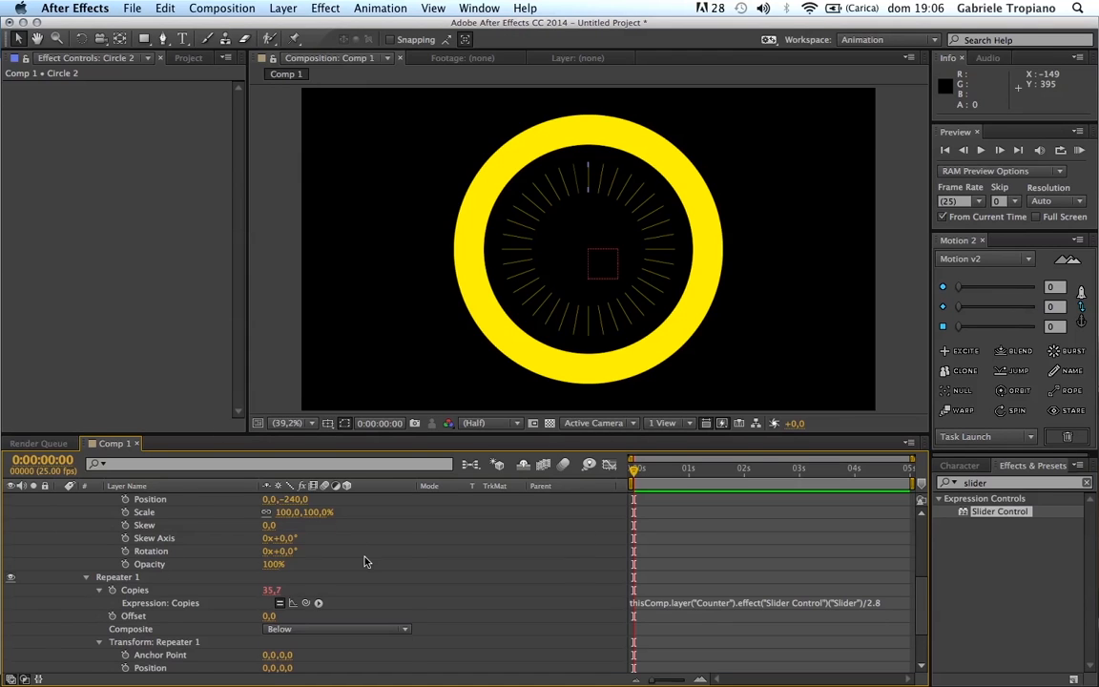
# Select the Counter layer and set its Slider value to 76.
pyautogui.scroll(5, 328, 501)
pyautogui.click(329, 501)
pyautogui.moveTo(158, 99)
pyautogui.mouseDown()
pyautogui.moveTo(144, 100)
pyautogui.moveTo(155, 100)
pyautogui.mouseUp()
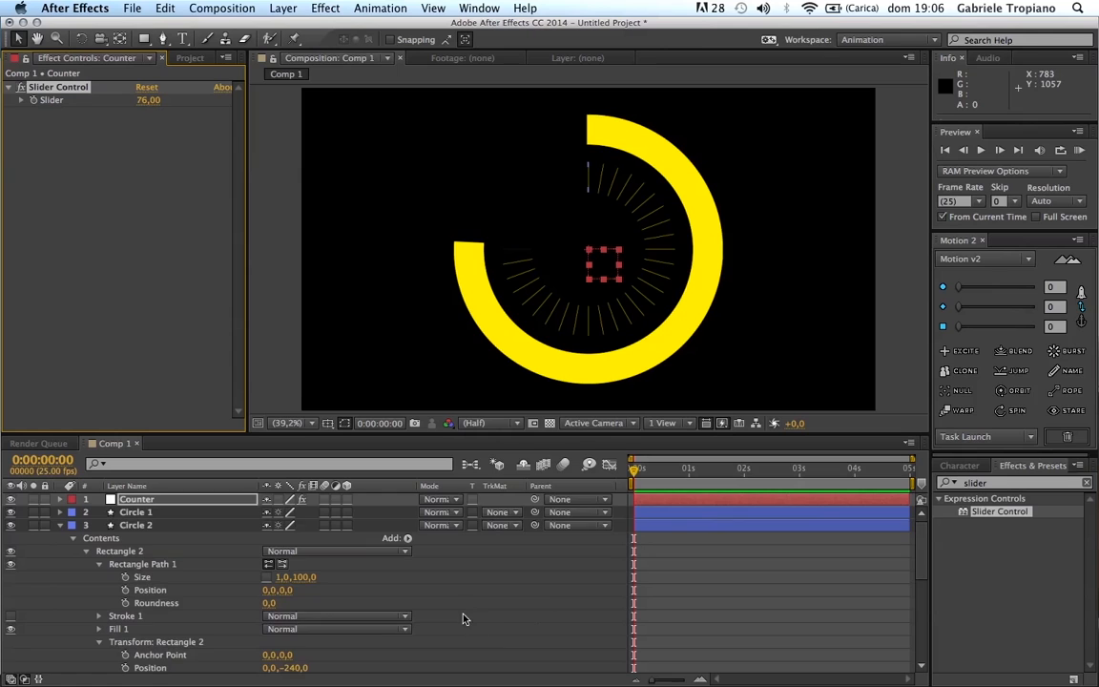
# Change the divisor in the Copies expression of Circle 2's Repeater 1 to 2.9.
pyautogui.scroll(-8, 464, 619)
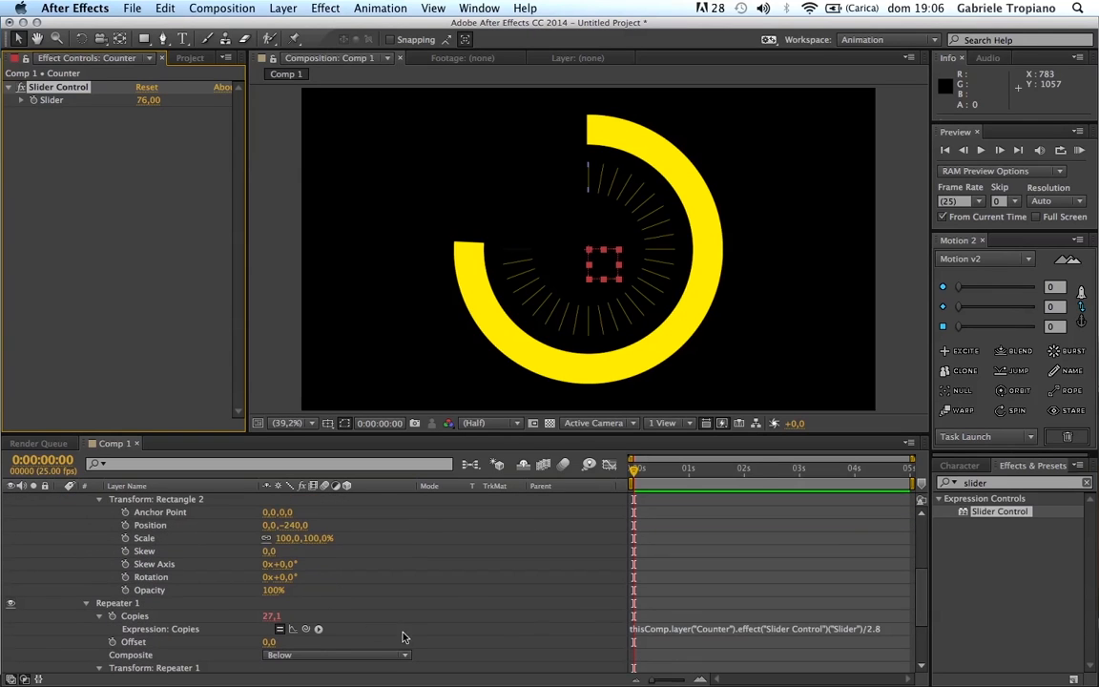
pyautogui.click(880, 629)
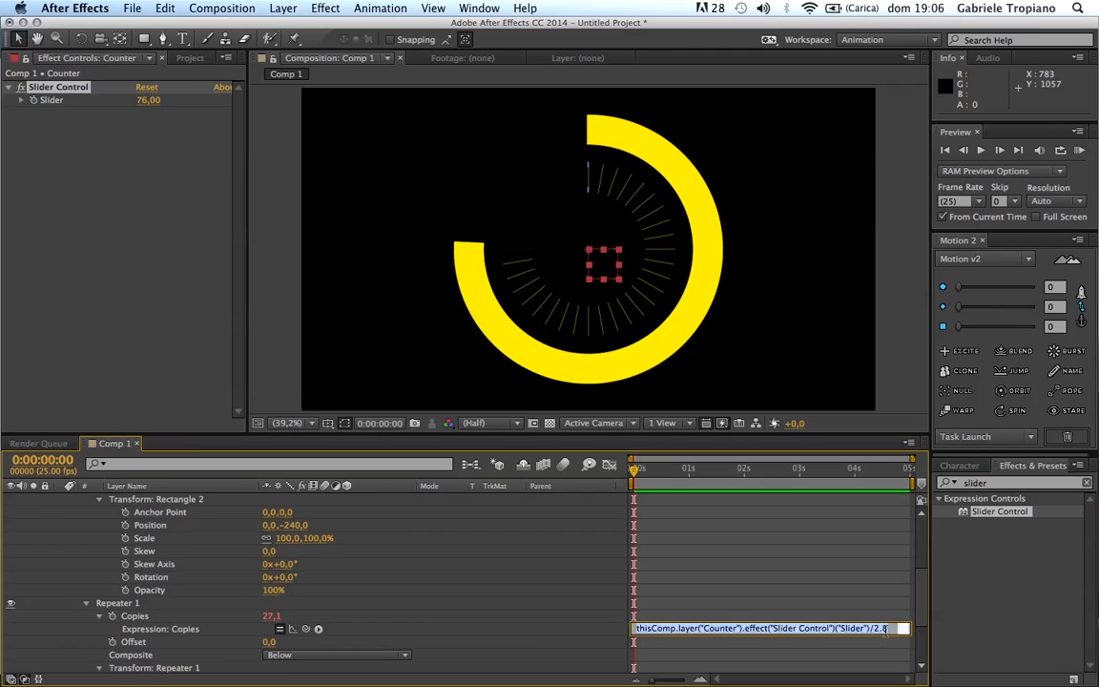
pyautogui.click(887, 630)
pyautogui.press('BackSpace')
pyautogui.press('BackSpace')
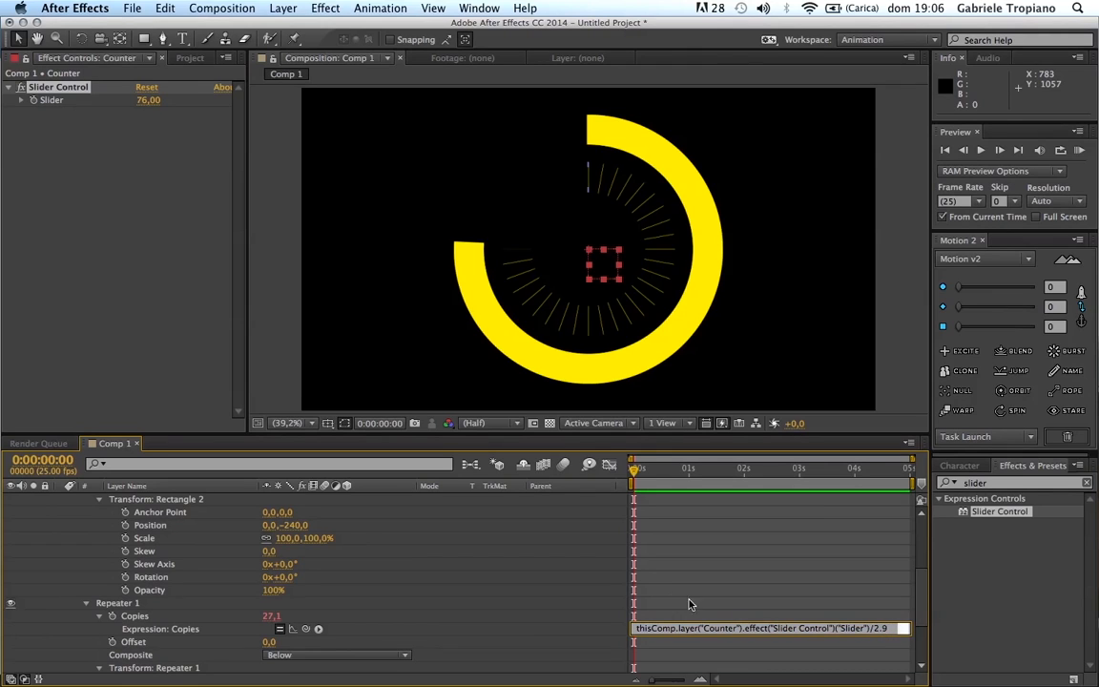
pyautogui.click(601, 597)
# Set the divisor in the Copies expression of Circle 2's Repeater 1 to 2.7.
pyautogui.click(888, 629)
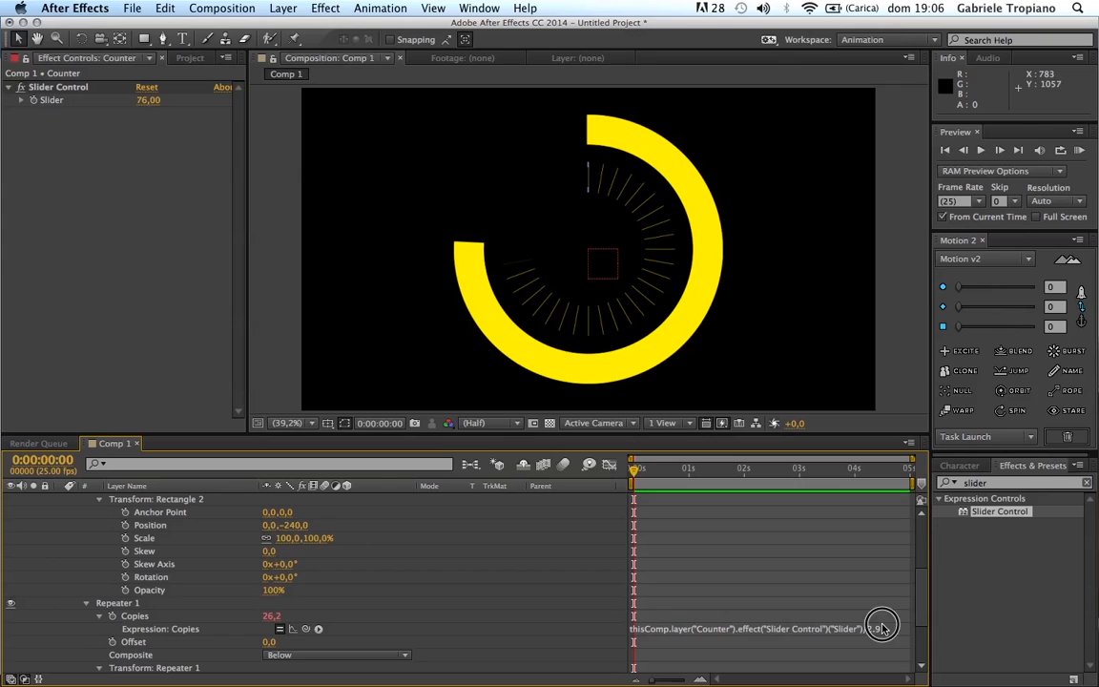
pyautogui.click(888, 629)
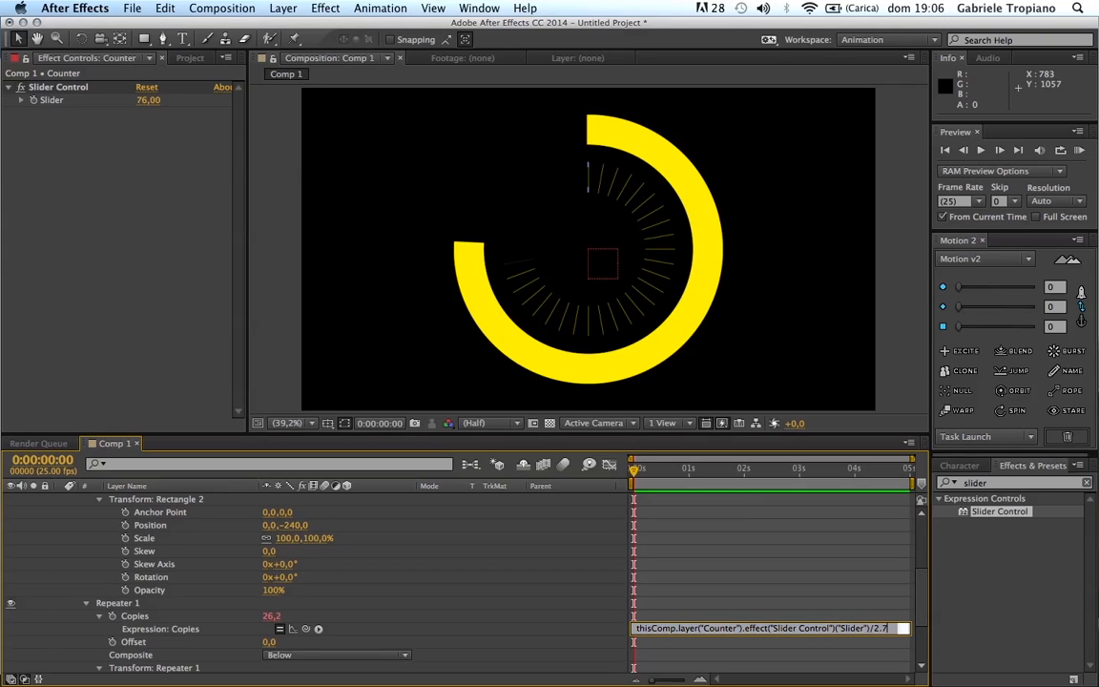
pyautogui.click(604, 607)
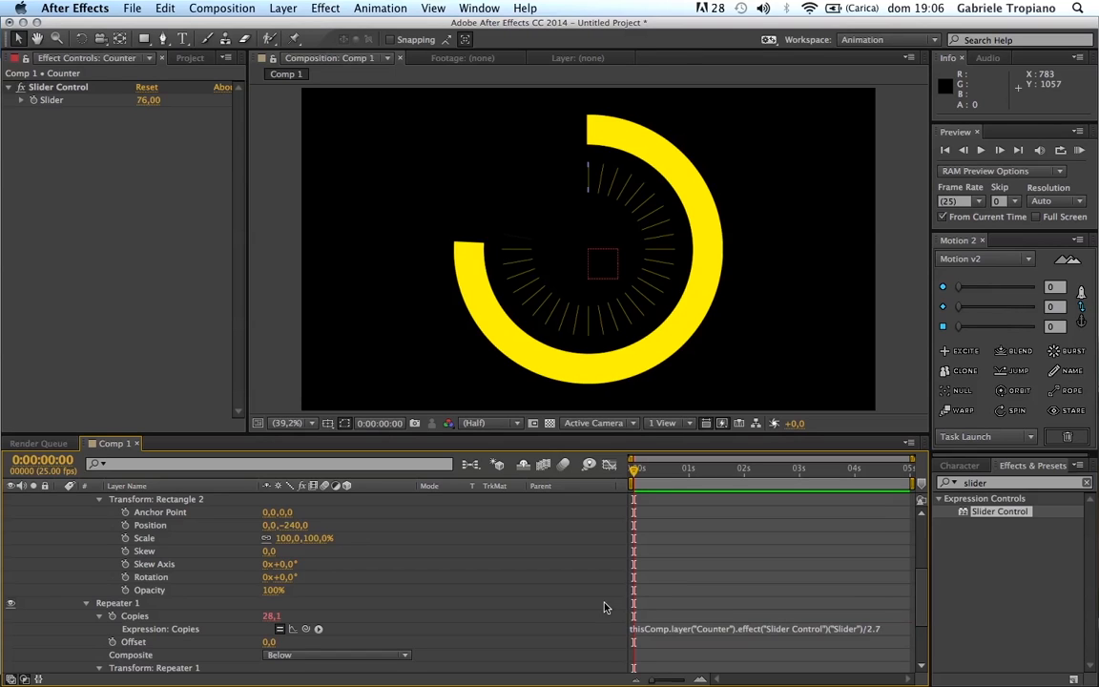
# Set the Counter's Slider value to 72 and recheck the end of Circle 2's Copies expression.
pyautogui.moveTo(636, 476)
pyautogui.mouseDown()
pyautogui.moveTo(684, 475)
pyautogui.moveTo(623, 475)
pyautogui.mouseUp()
pyautogui.moveTo(142, 99)
pyautogui.mouseDown()
pyautogui.moveTo(164, 99)
pyautogui.moveTo(122, 100)
pyautogui.moveTo(146, 100)
pyautogui.mouseUp()
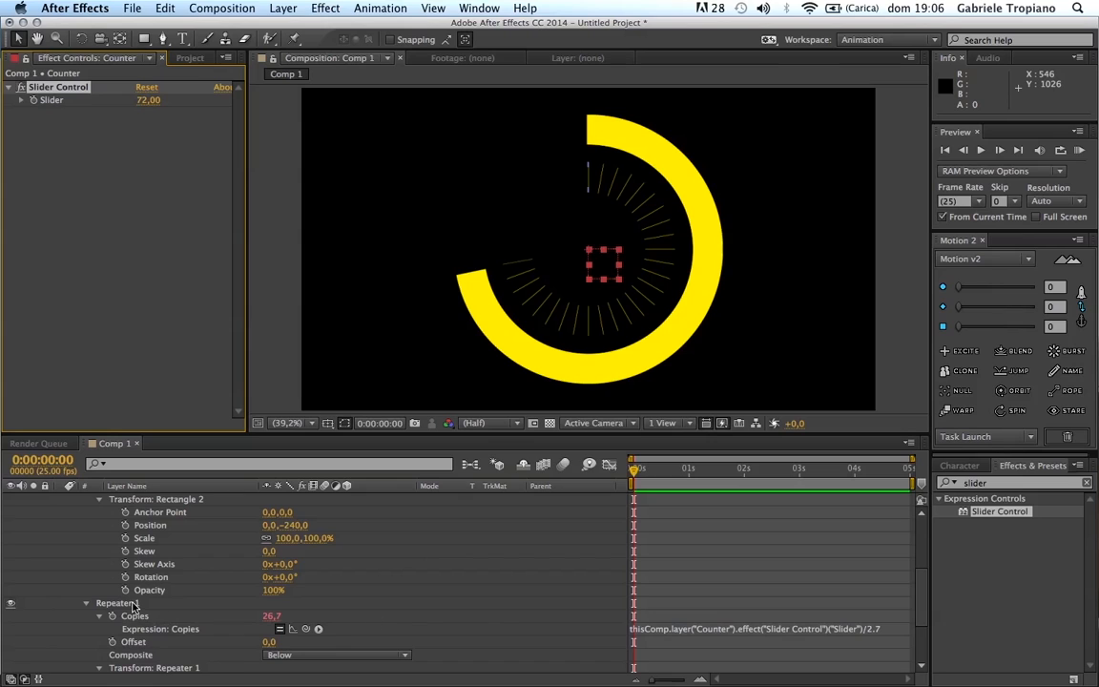
pyautogui.scroll(1, 190, 578)
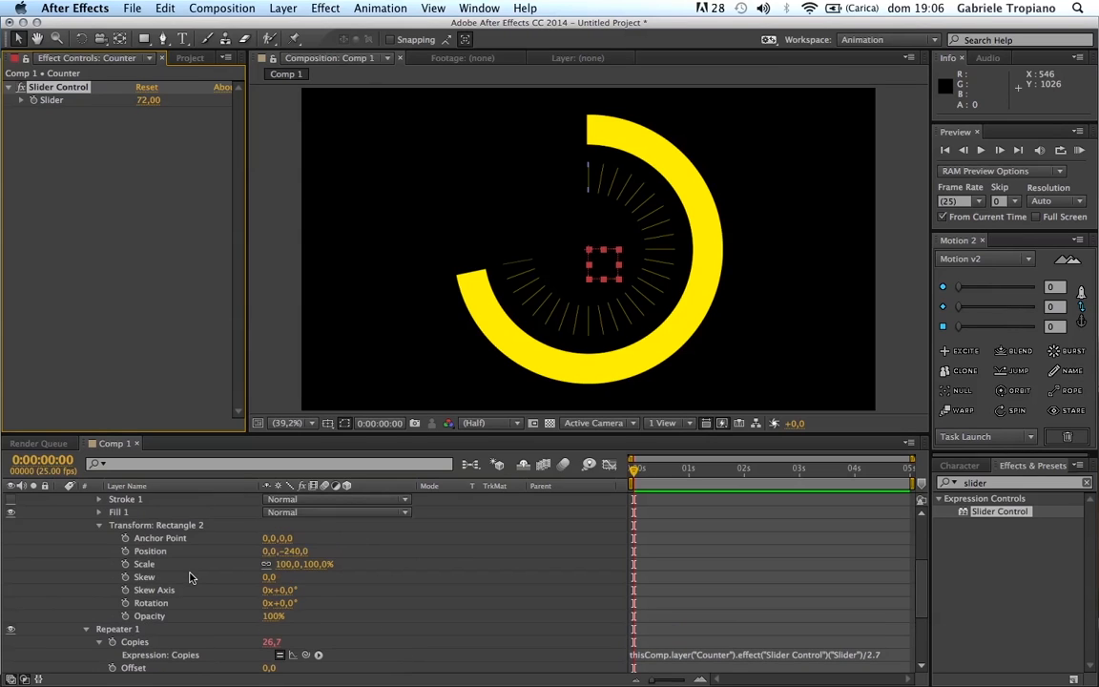
pyautogui.click(870, 654)
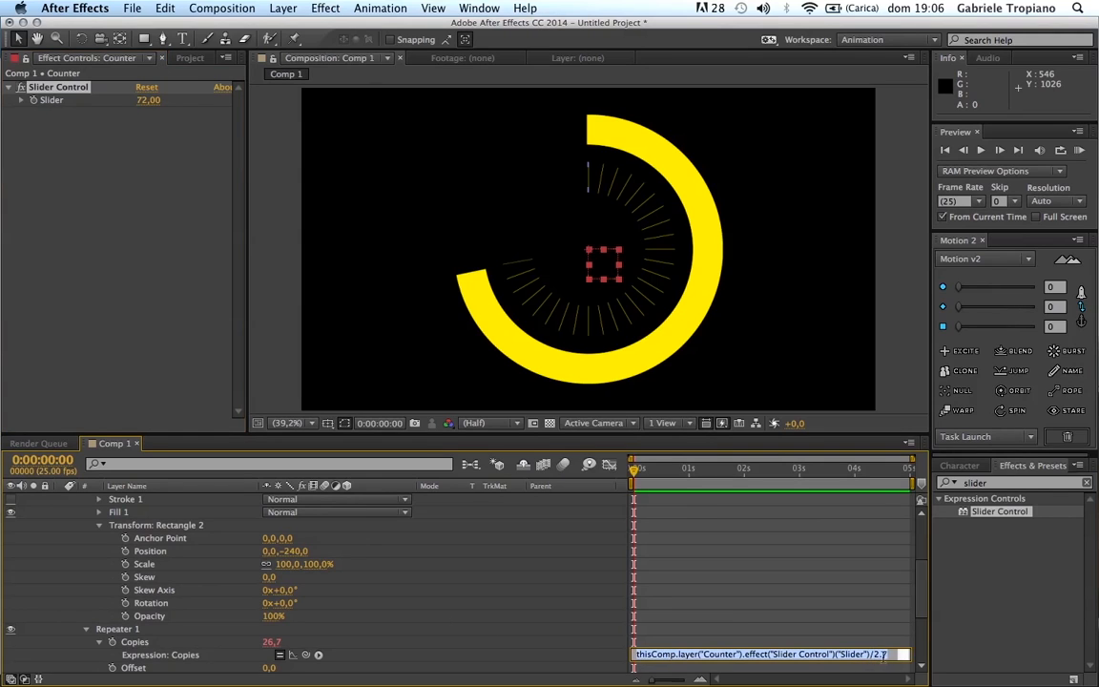
pyautogui.click(884, 655)
pyautogui.click(666, 635)
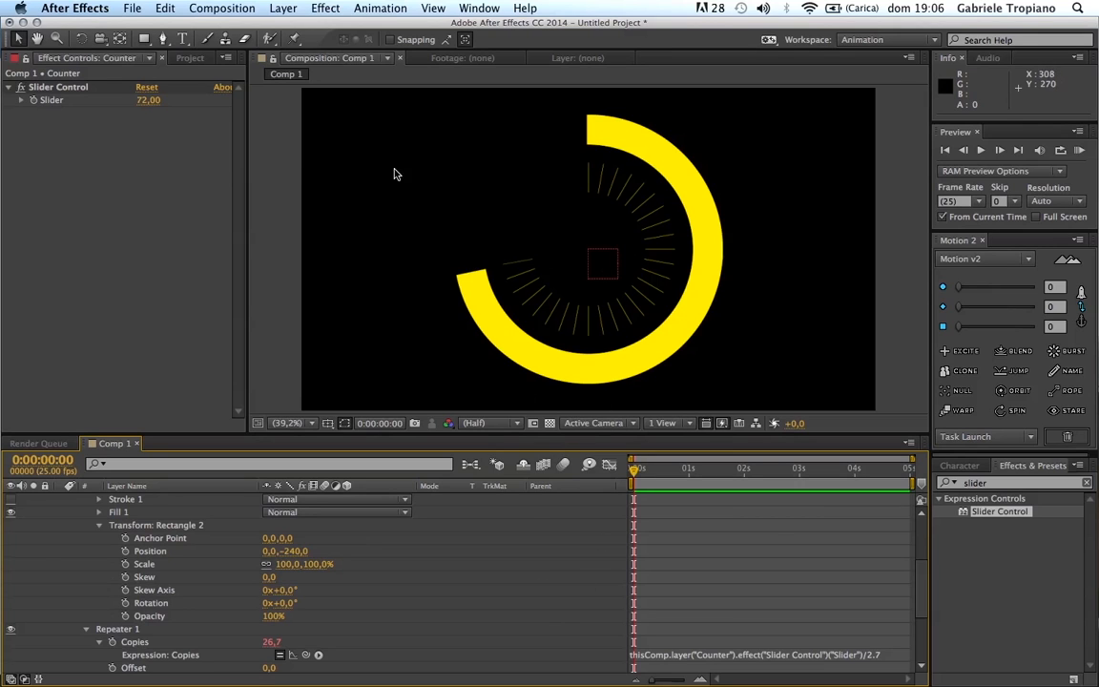
# Collapse Circle 2's properties and create a new empty text layer.
pyautogui.scroll(3, 507, 599)
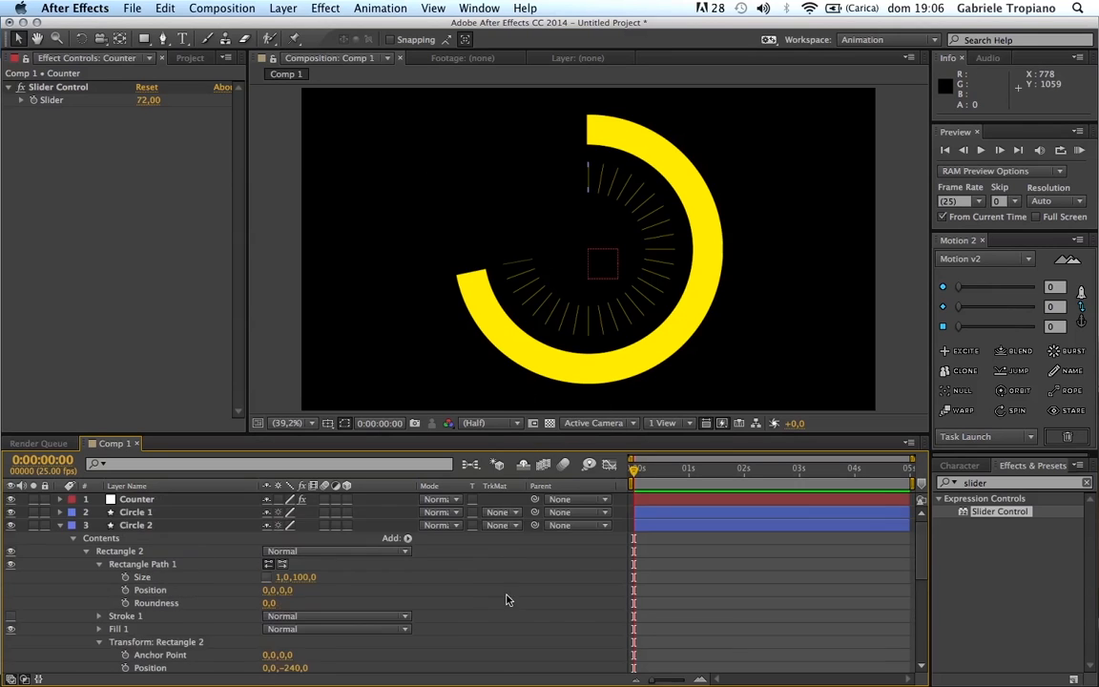
pyautogui.click(61, 525)
pyautogui.click(326, 8)
pyautogui.moveTo(284, 7)
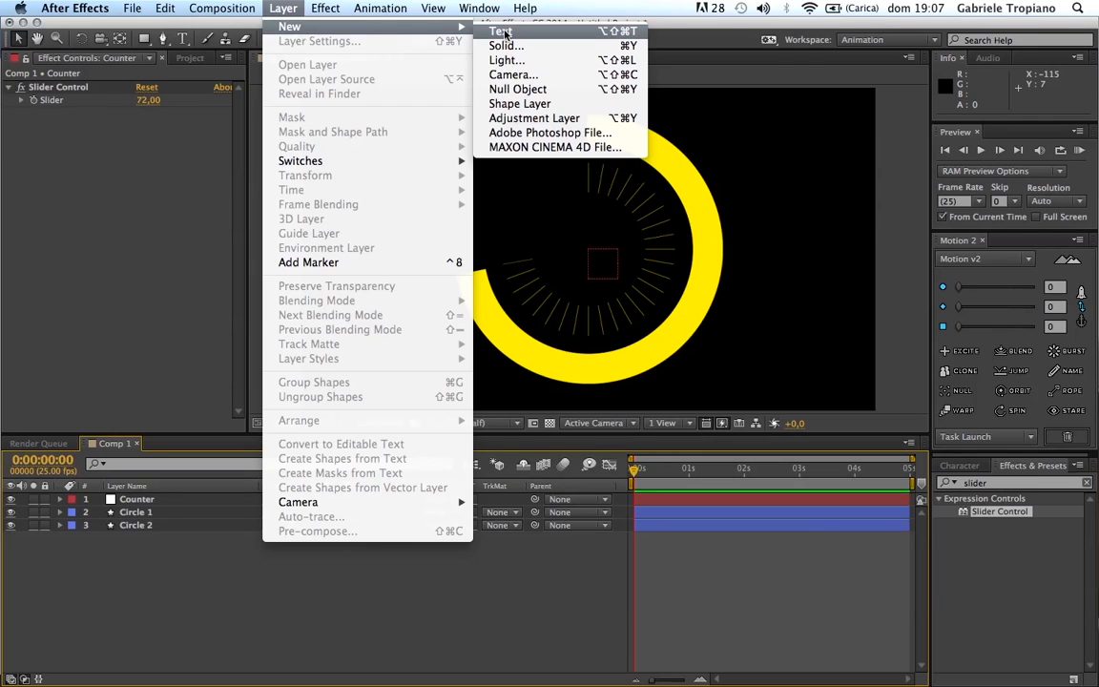
pyautogui.click(505, 33)
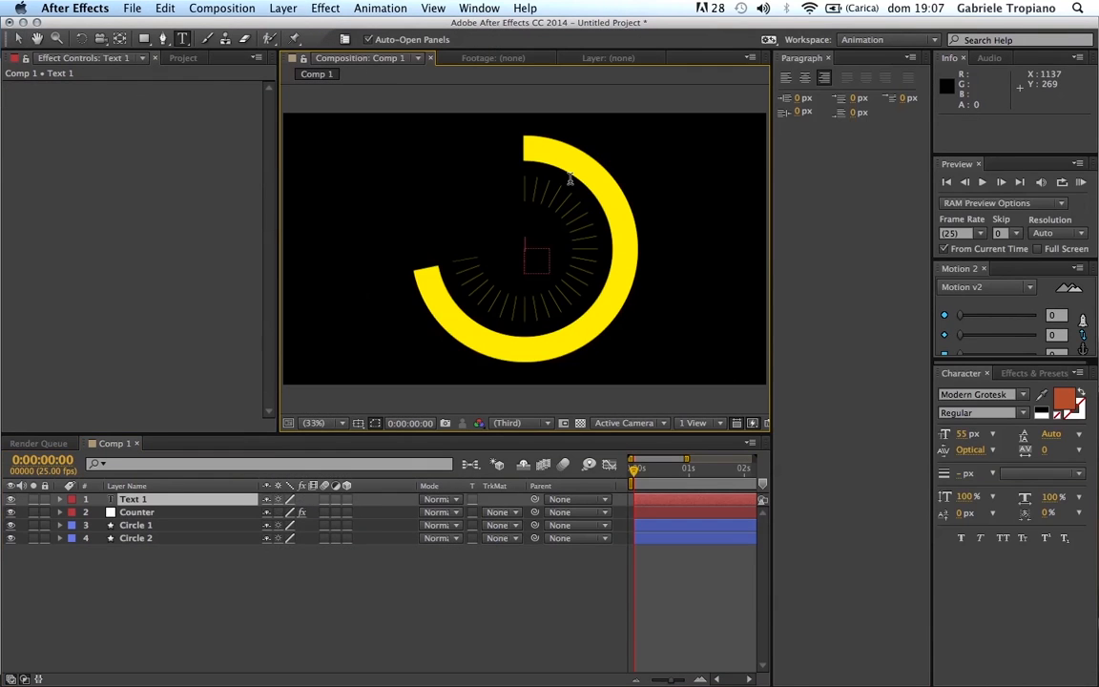
# Close the Paragraph panel and widen the Composition panel.
pyautogui.click(828, 59)
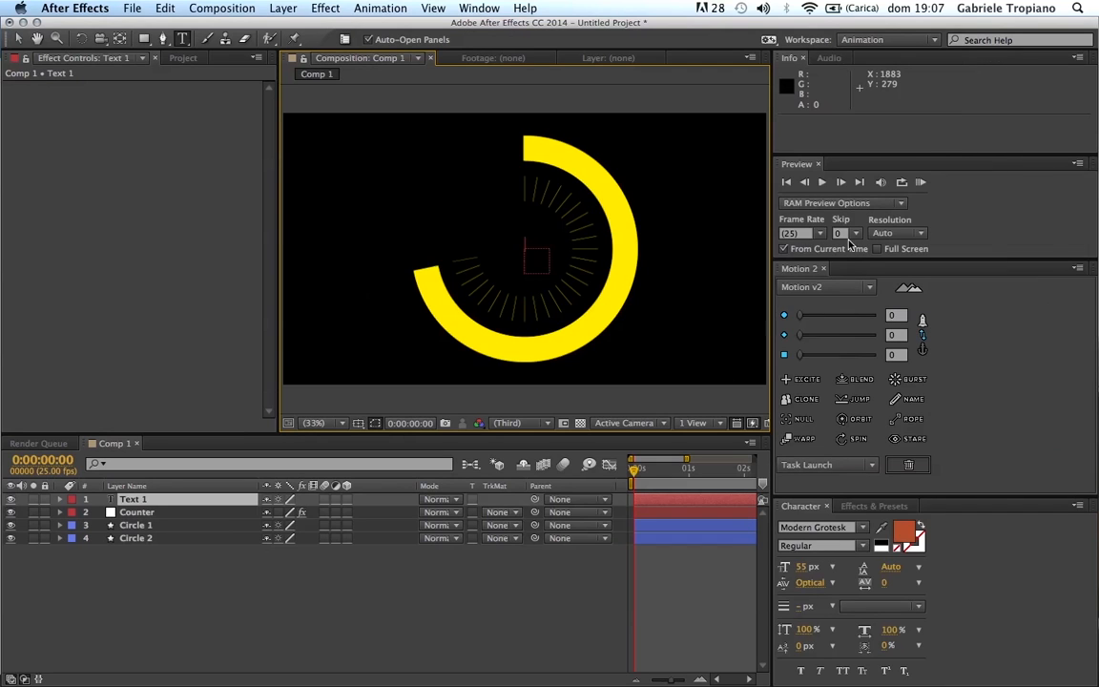
pyautogui.moveTo(771, 250); pyautogui.dragTo(936, 234)
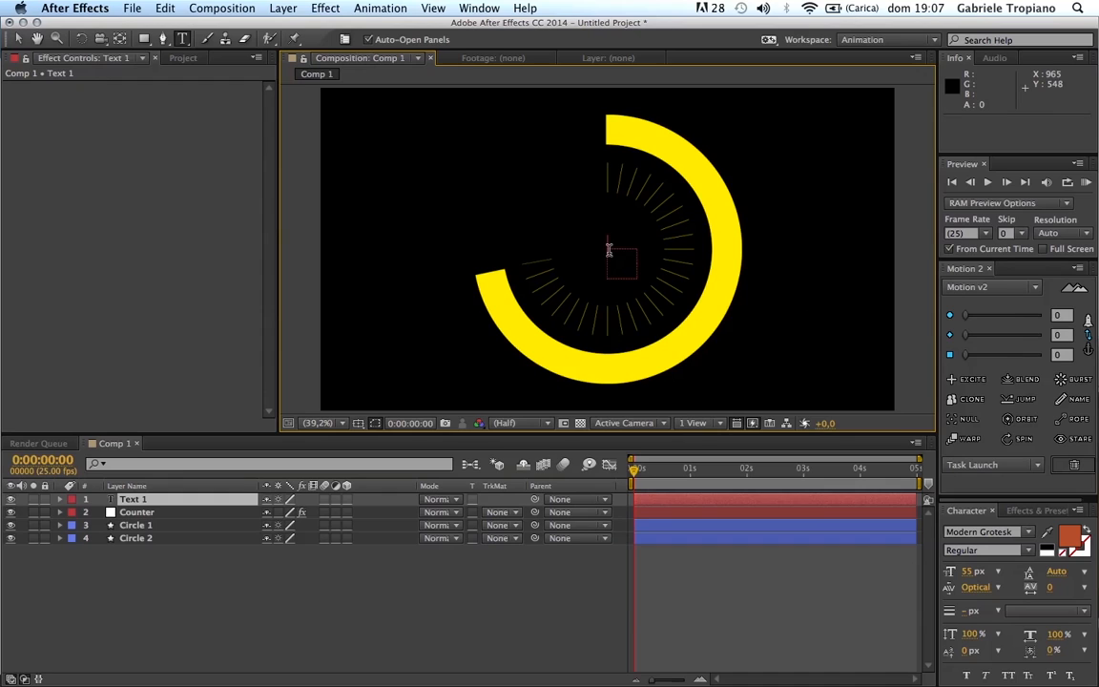
# Expand the text layer's Text group and add an expression to its Source Text property.
pyautogui.click(60, 499)
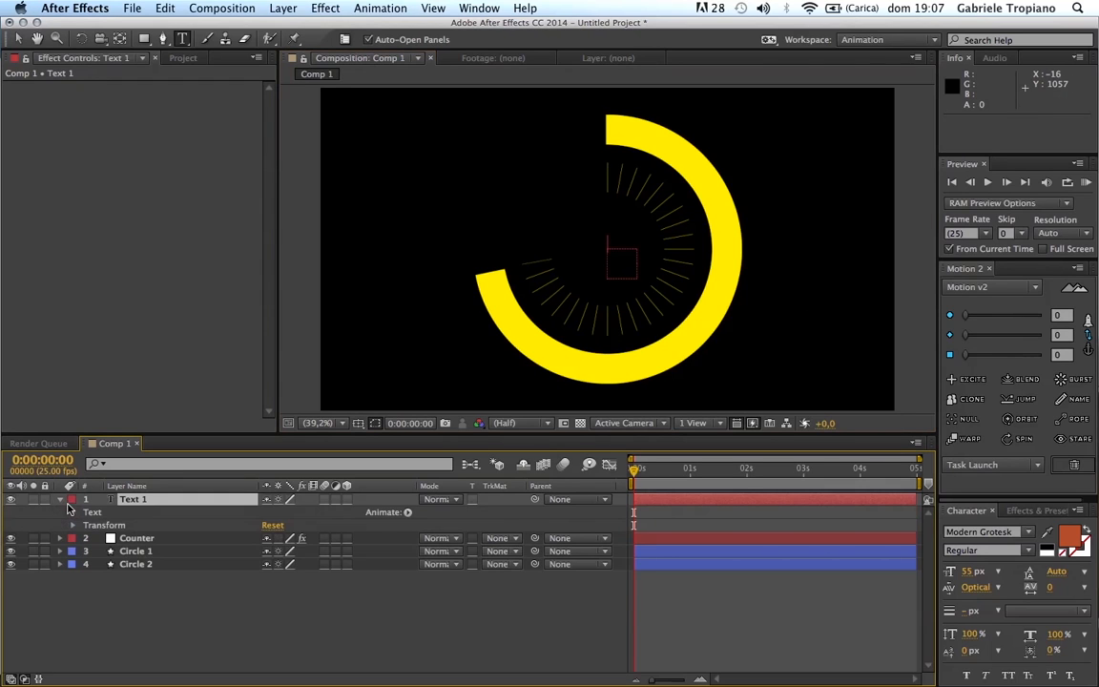
pyautogui.click(72, 511)
pyautogui.click(119, 525)
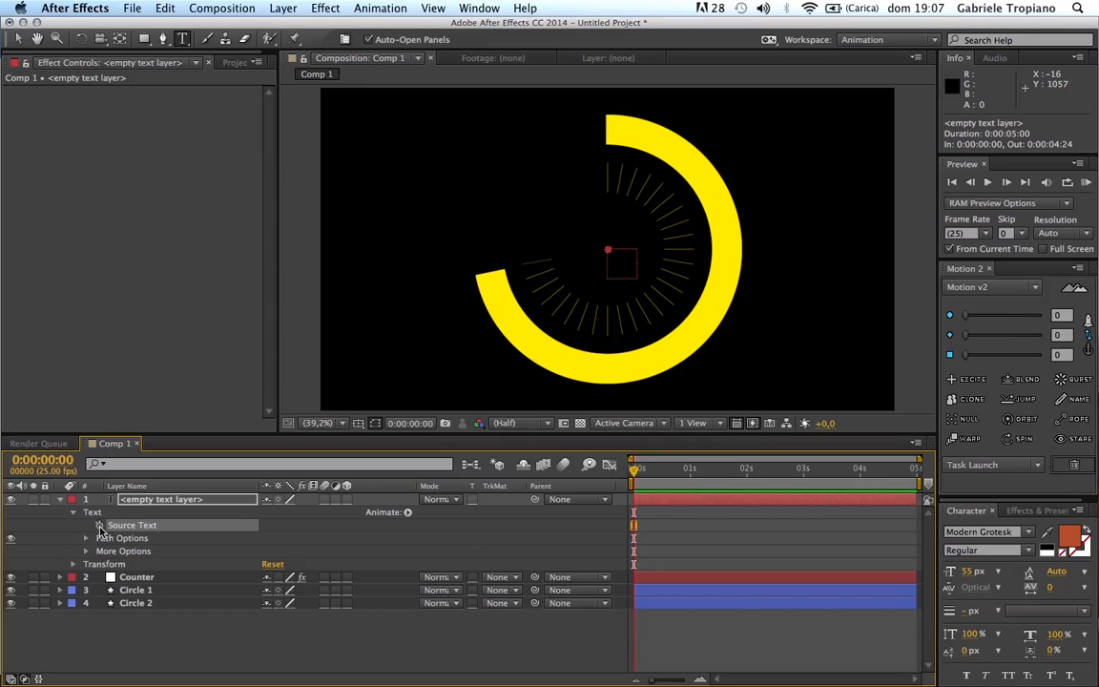
pyautogui.keyDown('alt'); pyautogui.click(99, 526); pyautogui.keyUp('alt')
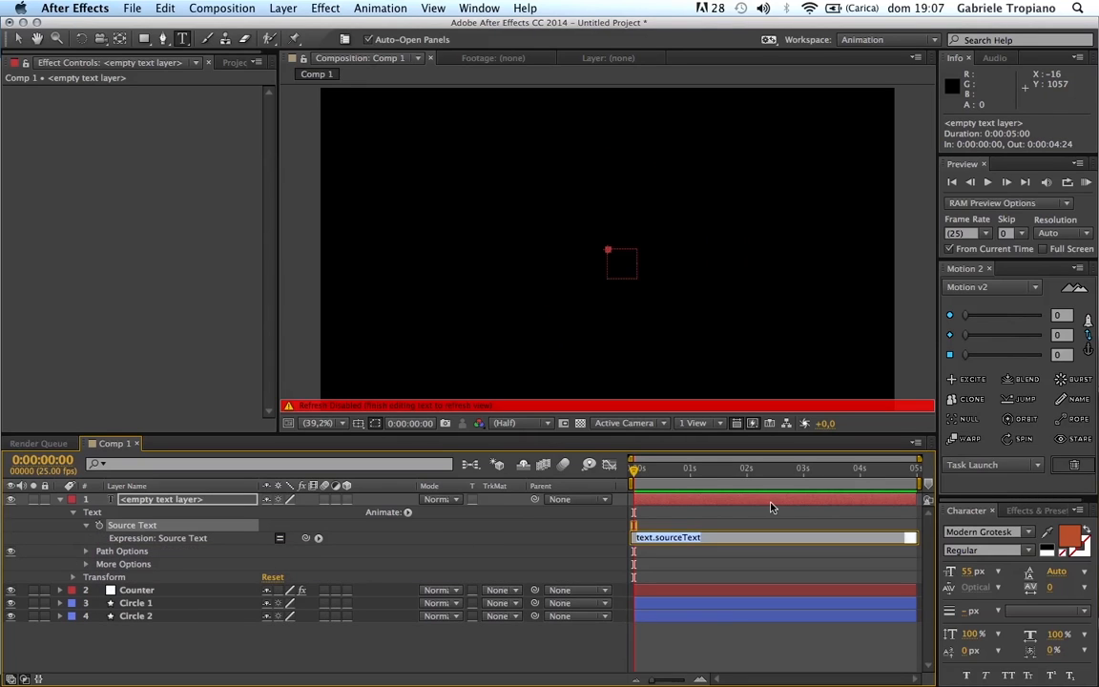
# Switch to TextEdit and copy the whole counter expression, from beginCount to the + "%" ending, in the untitled document.
pyautogui.press('super+Tab')
pyautogui.press('super+Tab')
pyautogui.press('super+Tab')
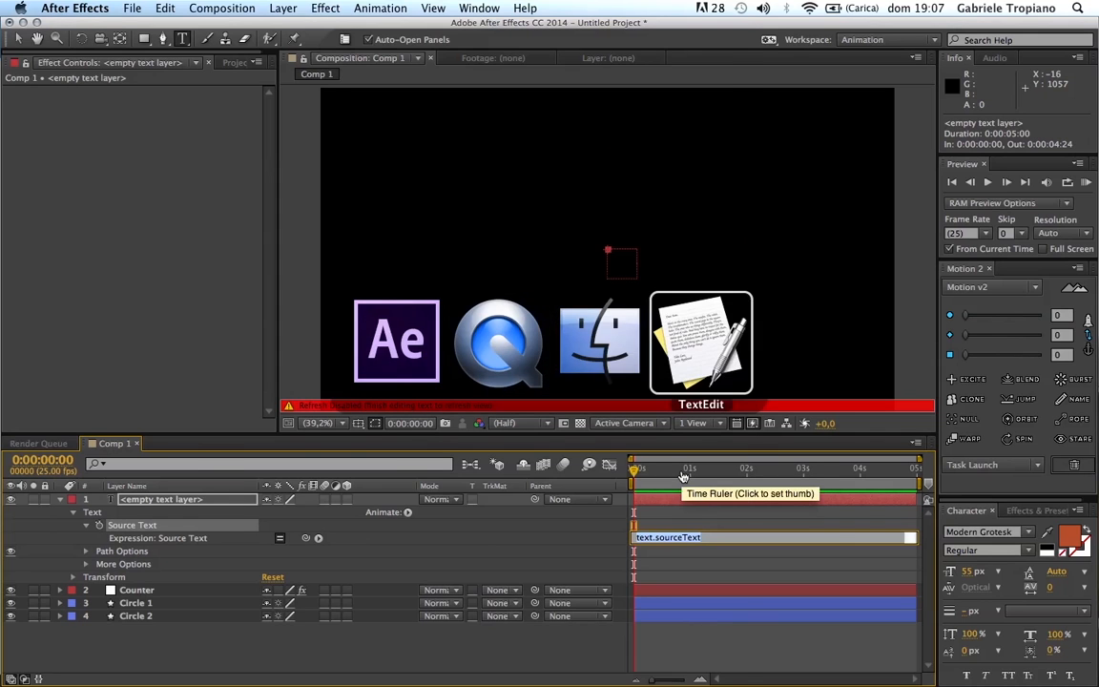
pyautogui.moveTo(414, 222); pyautogui.dragTo(187, 140)
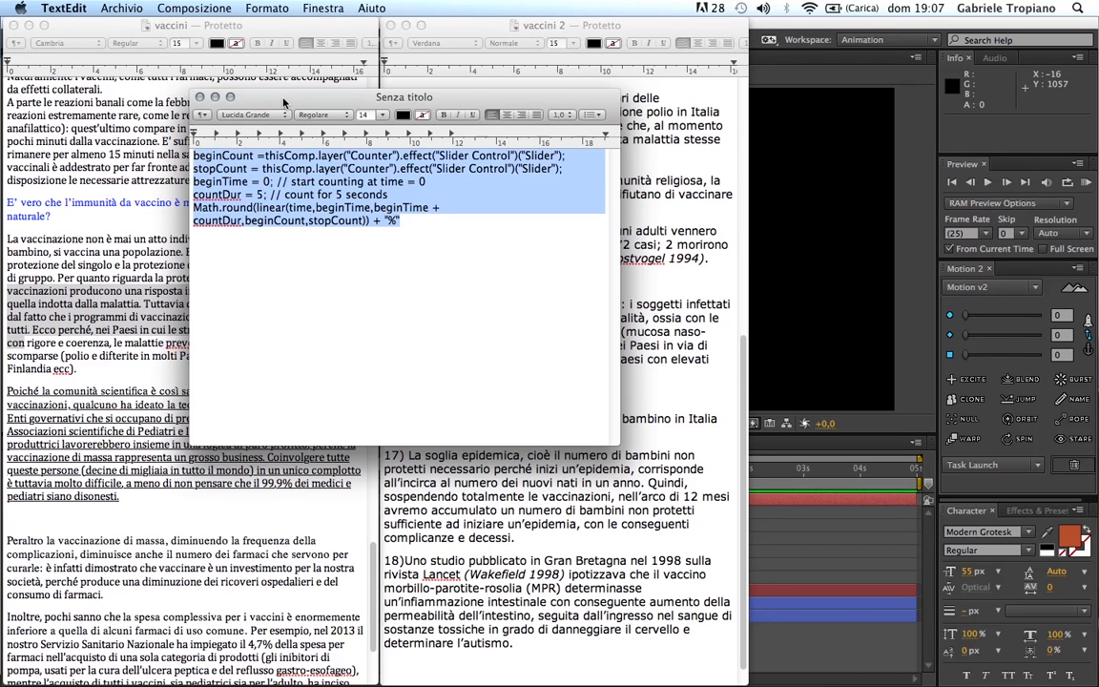
pyautogui.moveTo(283, 102); pyautogui.dragTo(281, 95)
pyautogui.rightClick(383, 188)
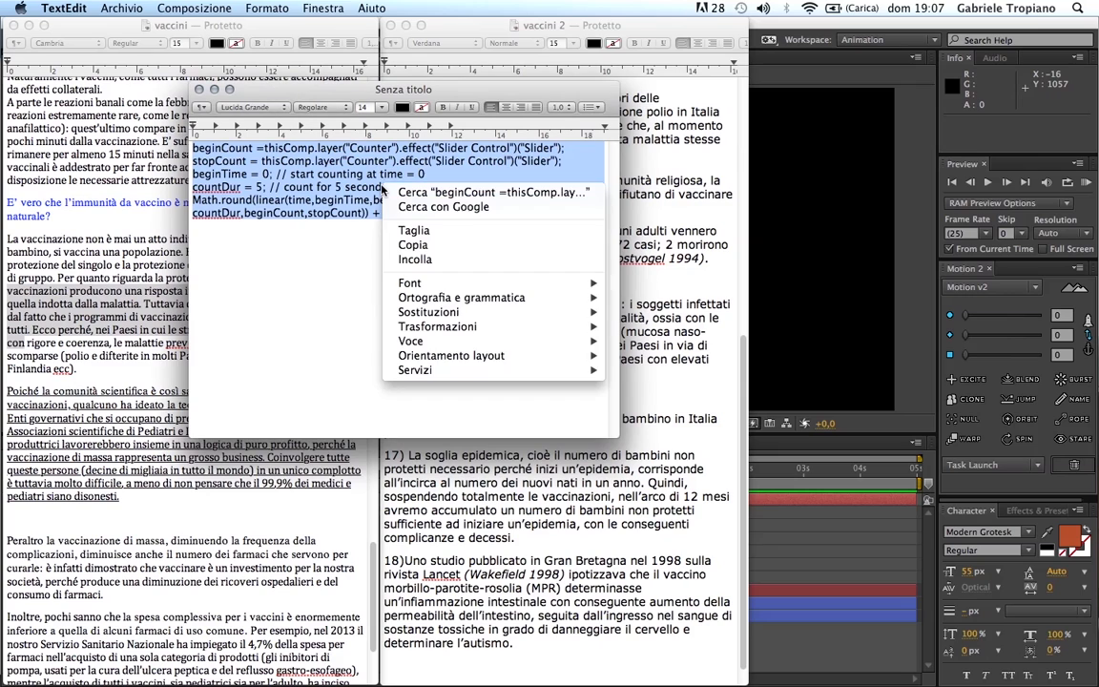
pyautogui.click(429, 245)
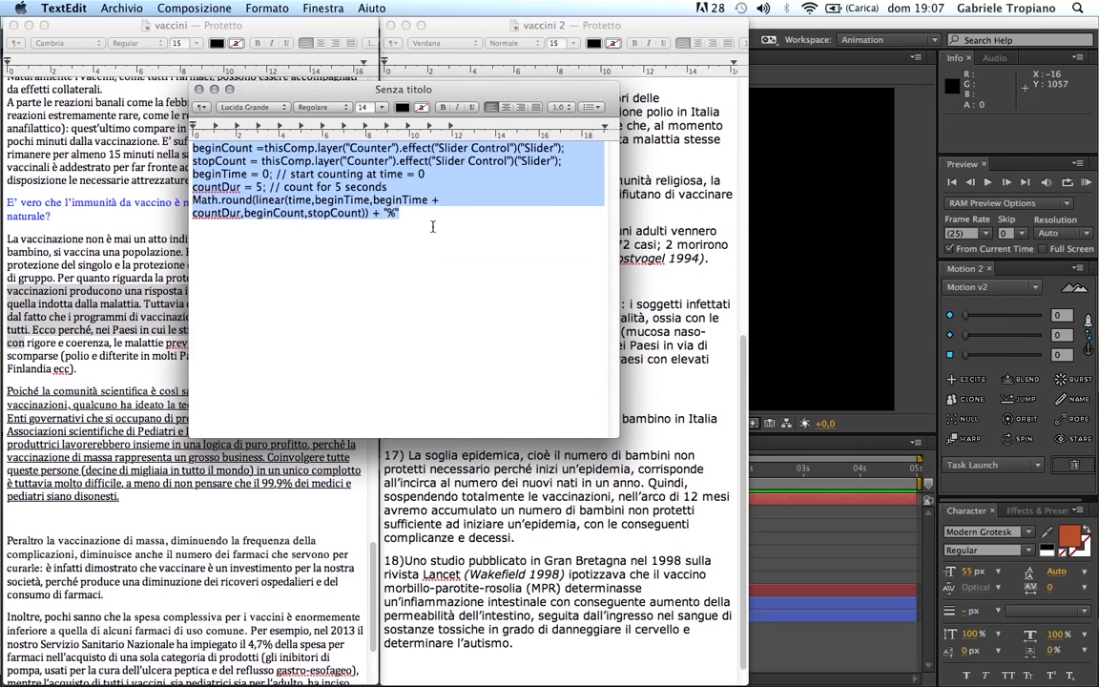
# Review the "%" suffix, copy the full counter expression again and switch back to After Effects.
pyautogui.click(425, 217)
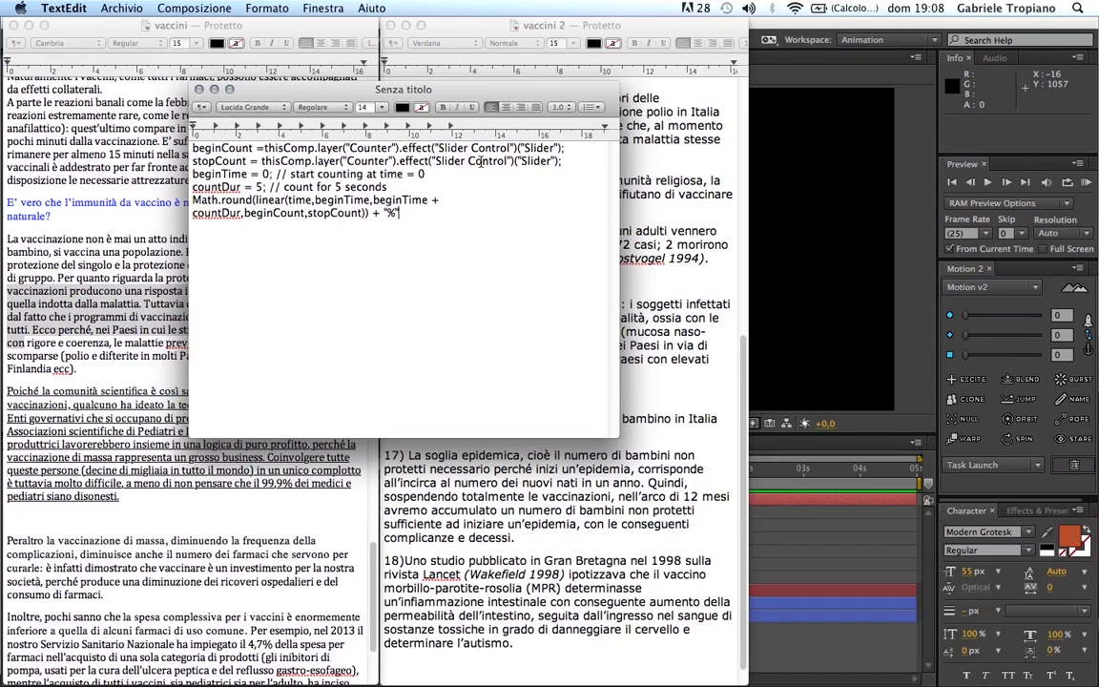
pyautogui.write('"')
pyautogui.doubleClick(391, 215)
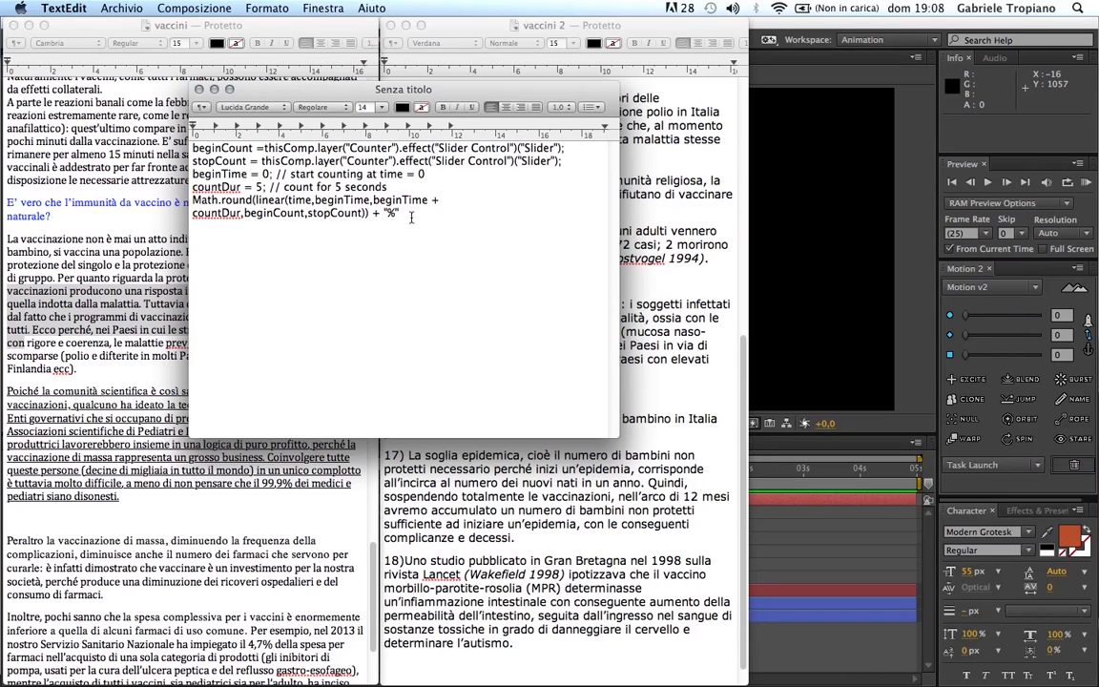
pyautogui.moveTo(410, 217); pyautogui.dragTo(170, 136)
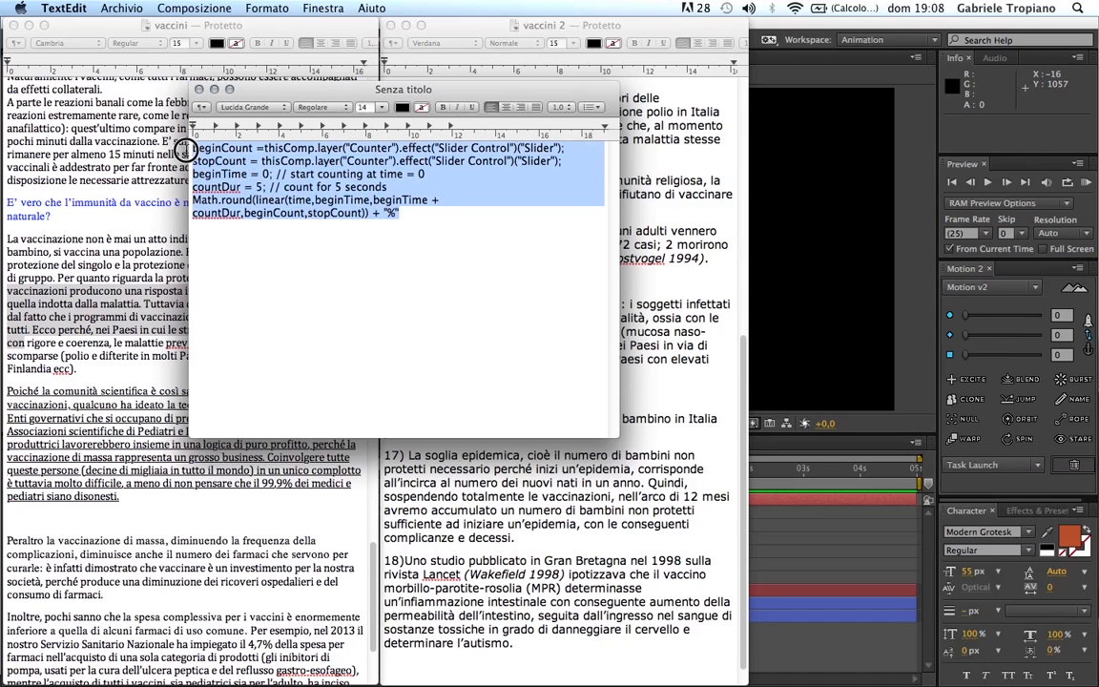
pyautogui.press('super+c')
pyautogui.press('super+Tab')
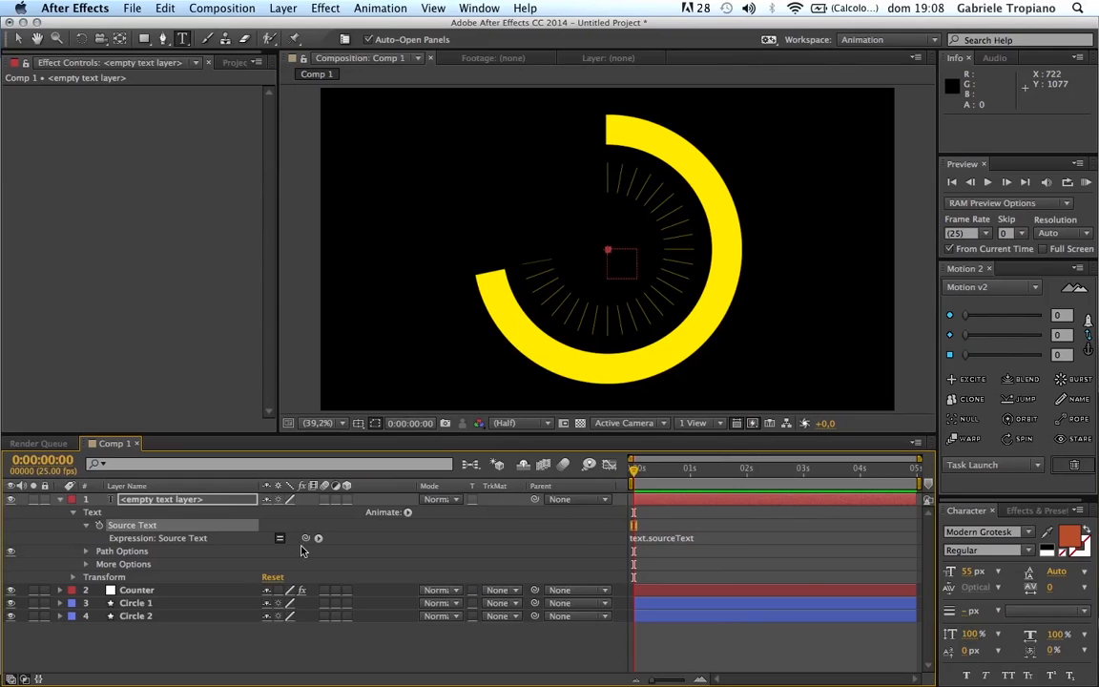
# Replace the text layer's default Source Text expression with the copied counter expression.
pyautogui.click(671, 540)
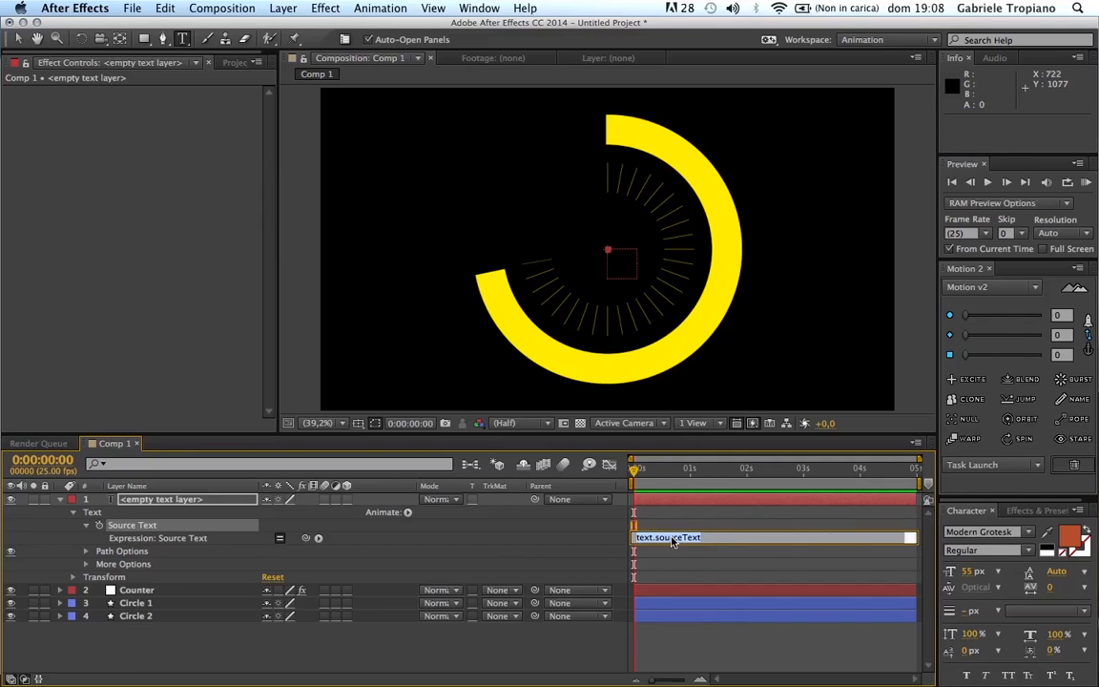
pyautogui.press('super+v')
pyautogui.click(554, 484)
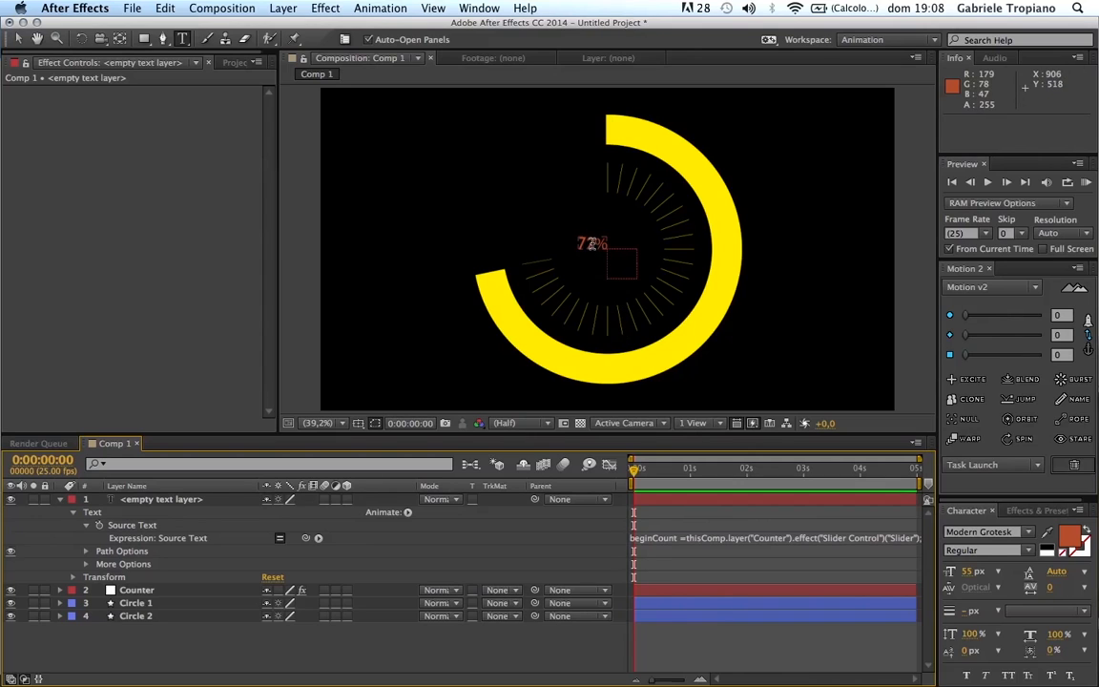
# Give the percentage text the ring's yellow (FFEA00) as fill colour and set its font size to 124 px.
pyautogui.doubleClick(592, 242)
pyautogui.click(583, 533)
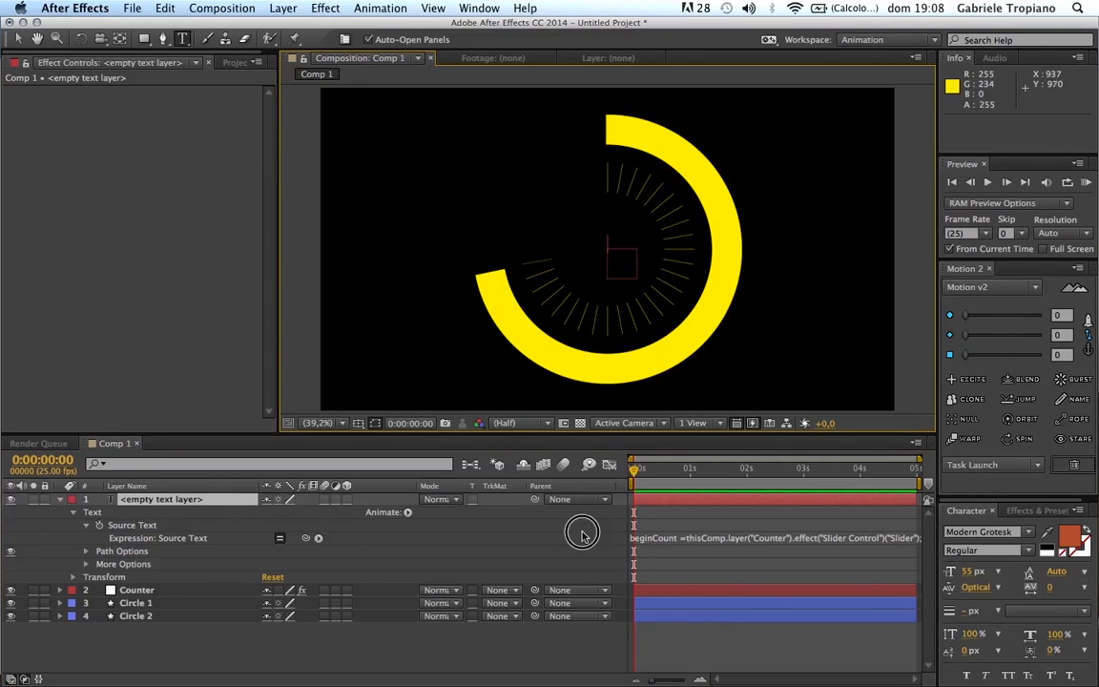
pyautogui.click(598, 240)
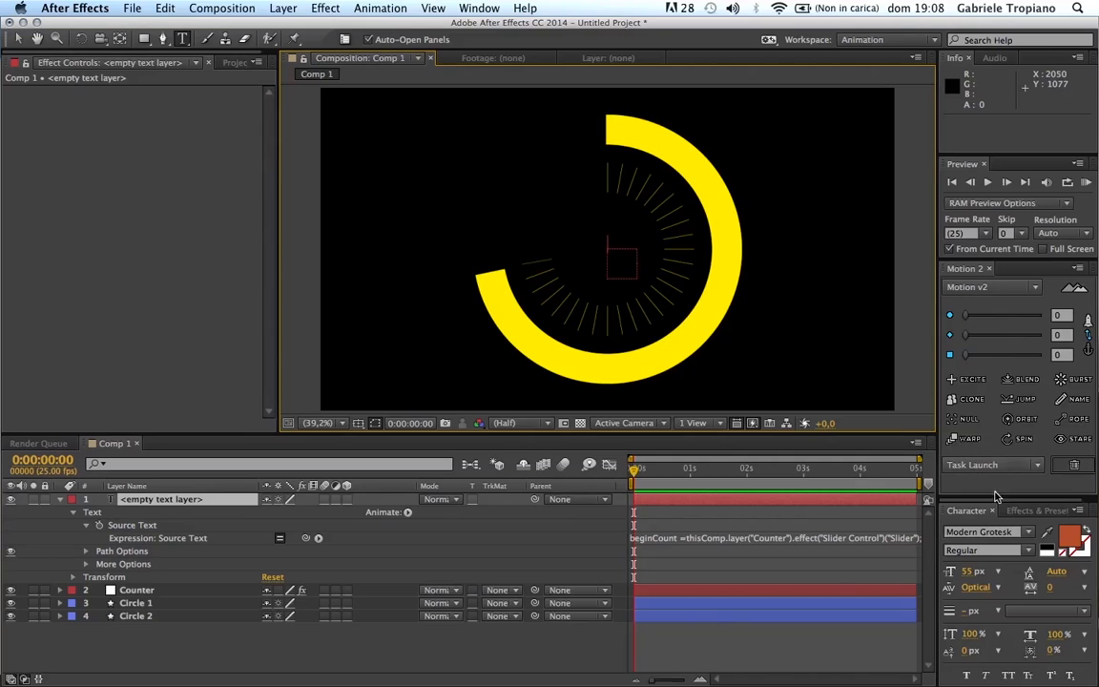
pyautogui.click(1068, 539)
pyautogui.click(929, 513)
pyautogui.click(714, 311)
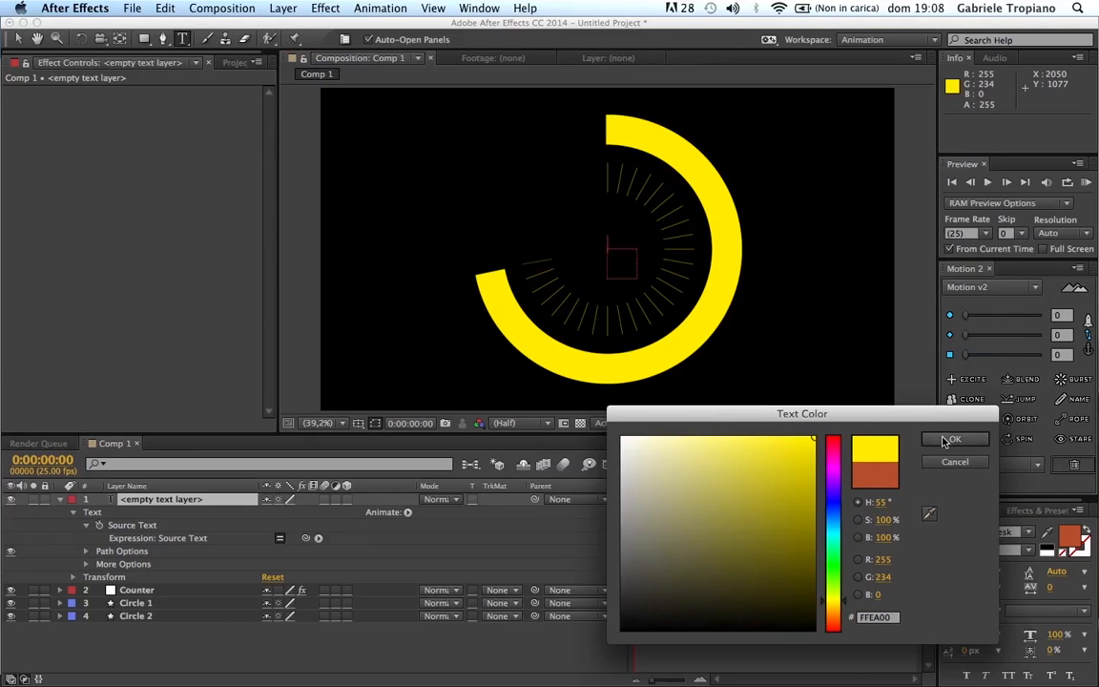
pyautogui.click(944, 441)
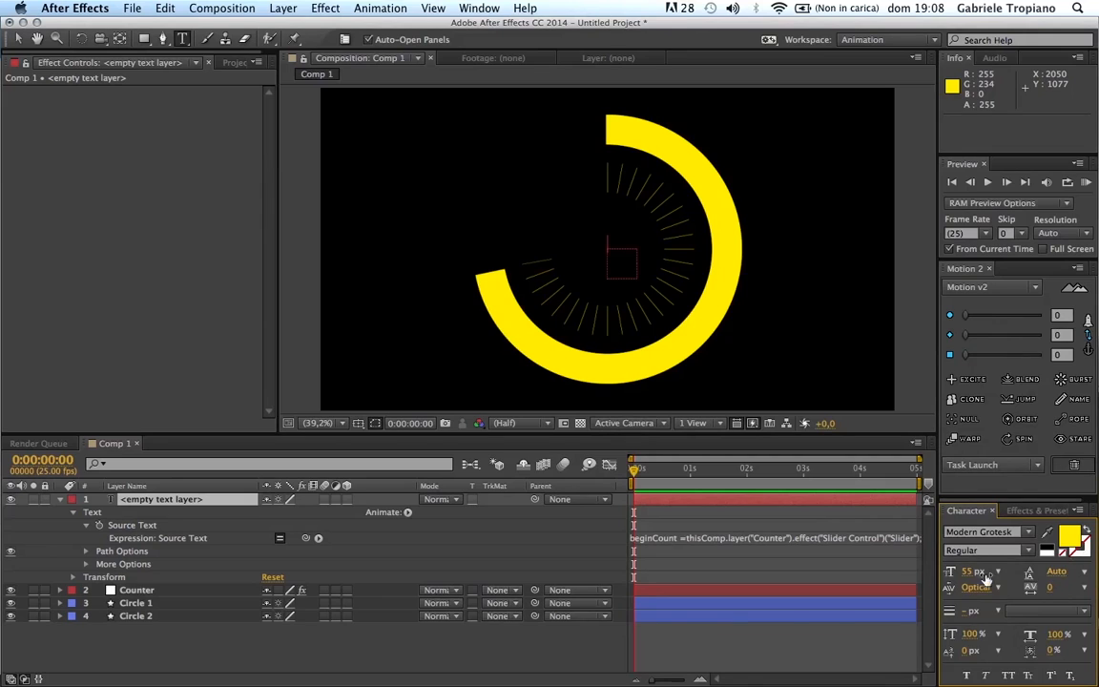
pyautogui.moveTo(972, 570); pyautogui.dragTo(1018, 568)
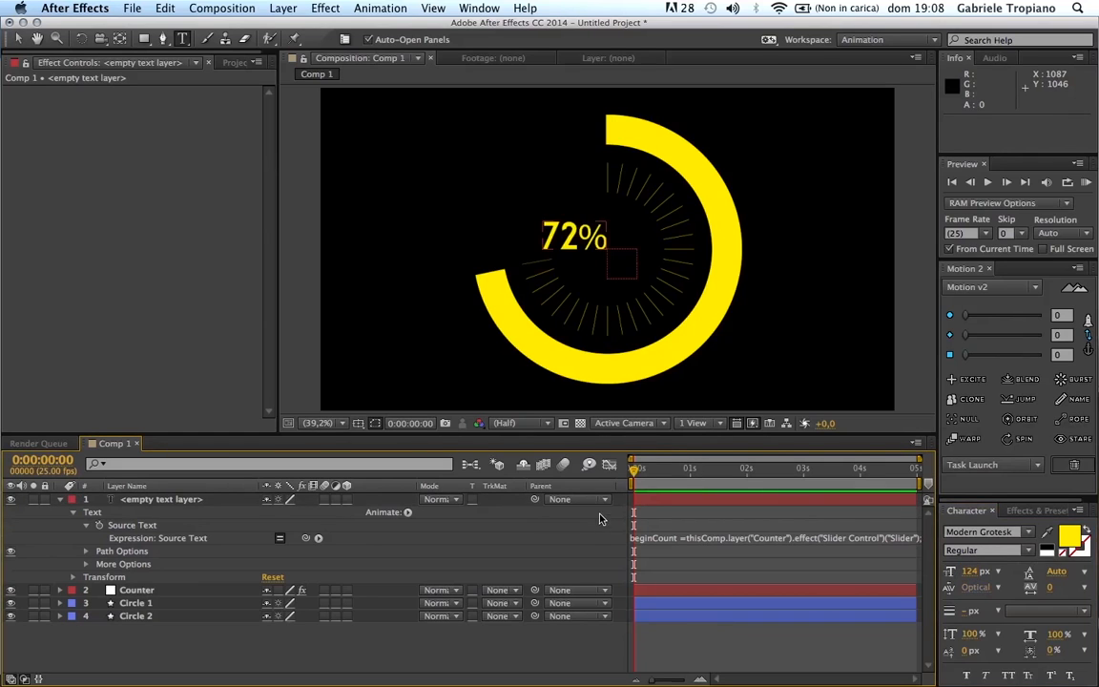
# Rename the percentage text layer as number.
pyautogui.click(166, 509)
pyautogui.press('Return')
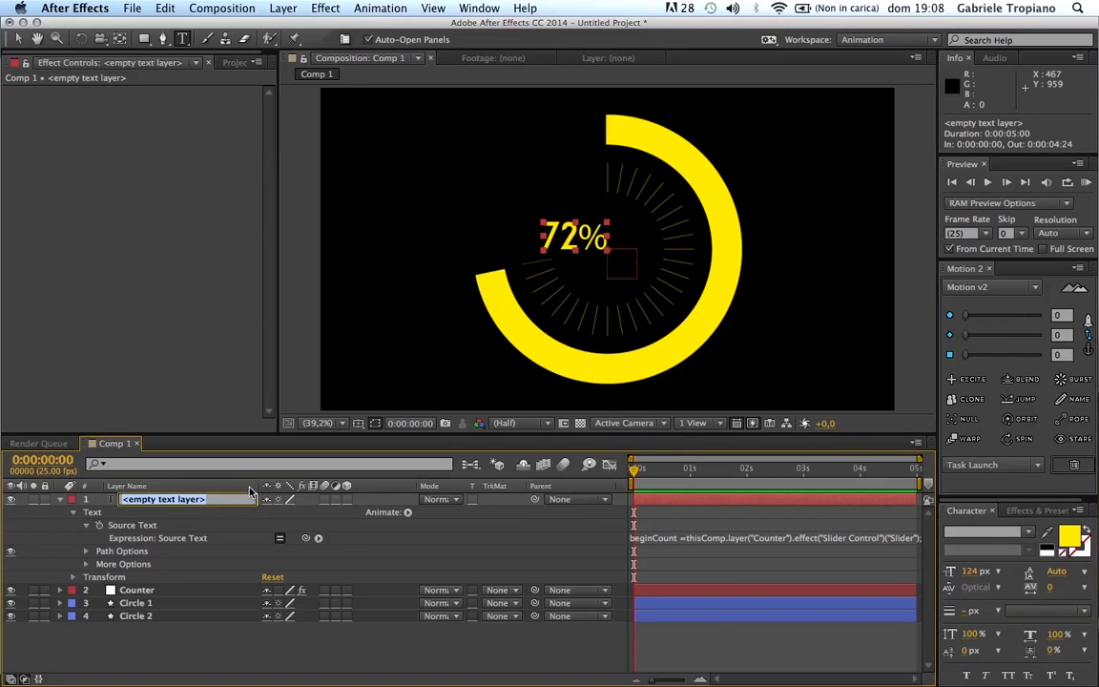
pyautogui.write('number')
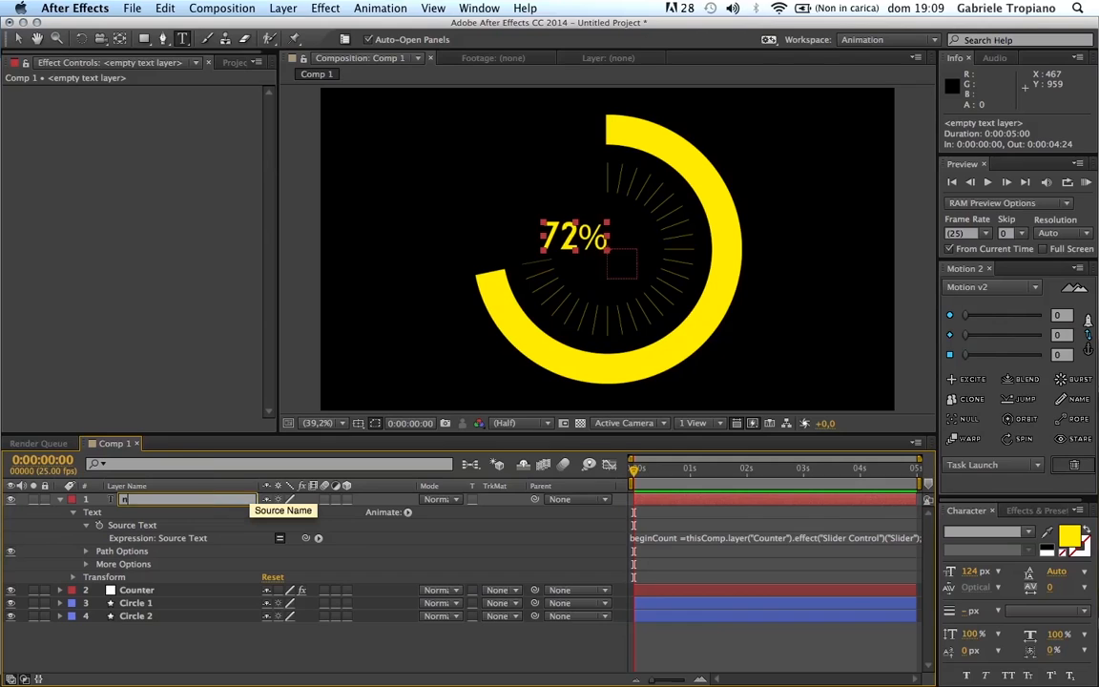
pyautogui.press('Return')
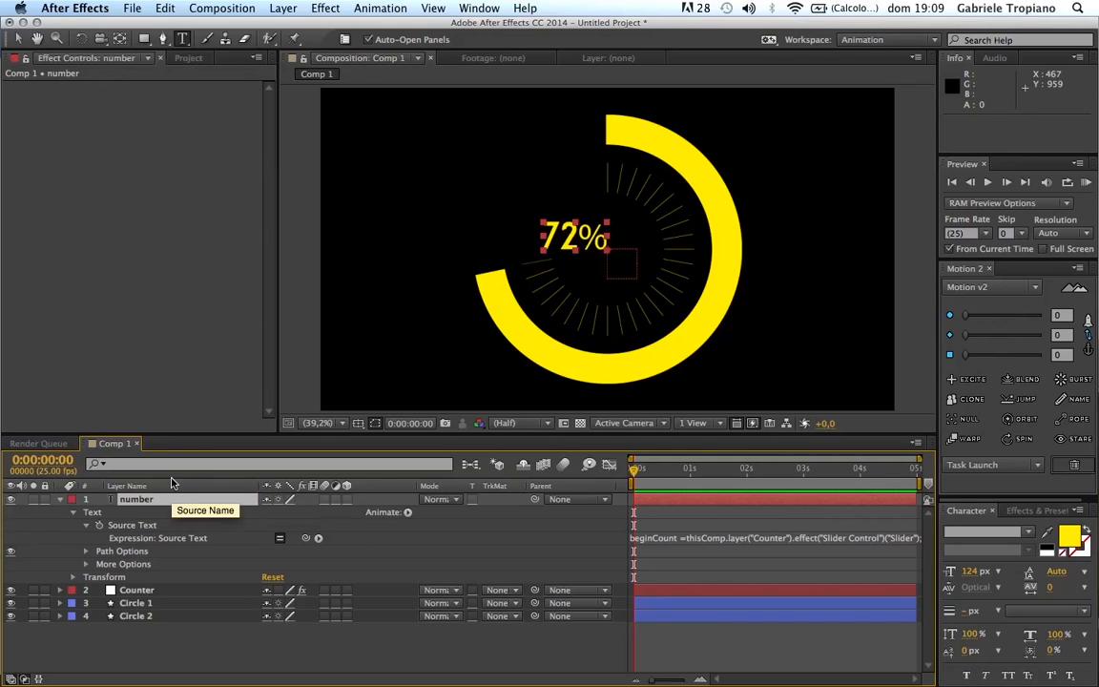
# Set the number layer's anchor point to about -107, -44 to centre the percentage inside the rings.
pyautogui.press('p')
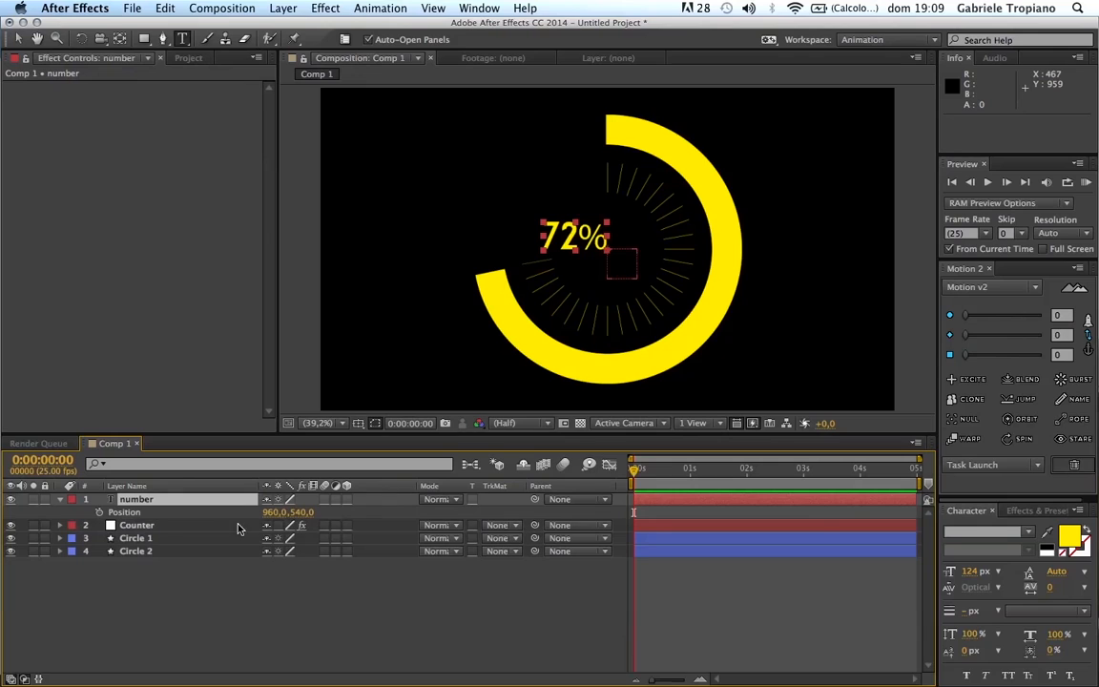
pyautogui.press('a')
pyautogui.moveTo(272, 511); pyautogui.dragTo(183, 511)
pyautogui.moveTo(303, 516); pyautogui.dragTo(276, 511)
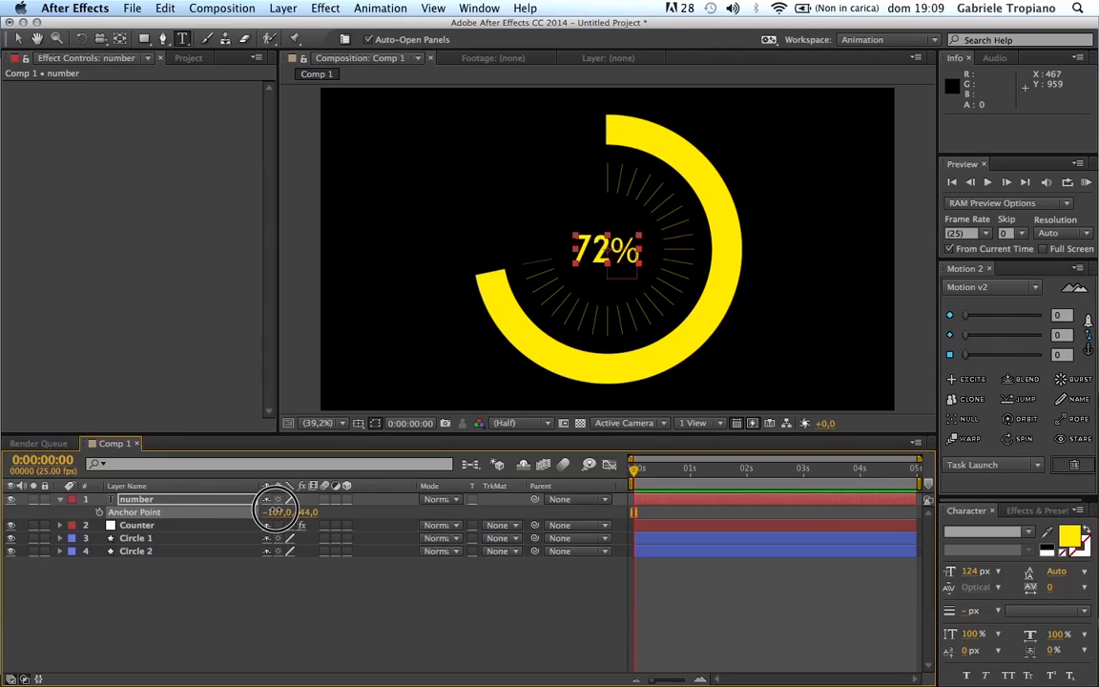
# Enlarge the number layer's text to a font size of 257 px.
pyautogui.click(139, 500)
pyautogui.press('s')
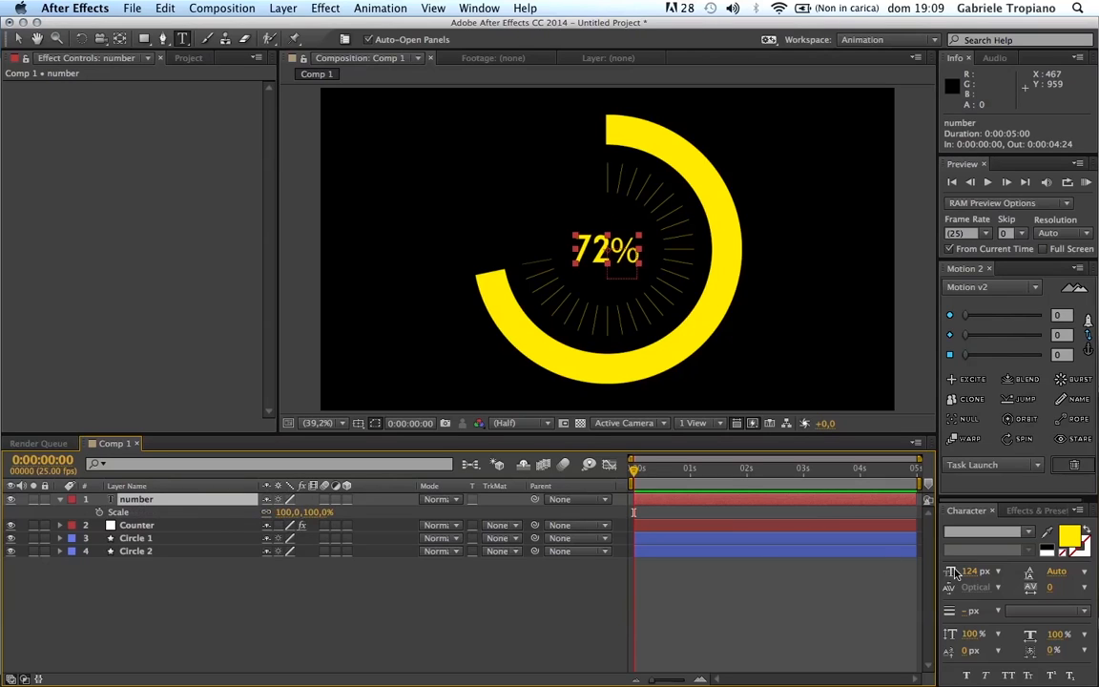
pyautogui.moveTo(968, 572); pyautogui.dragTo(1057, 569)
# Recentre the enlarged percentage inside the rings by setting the number layer's anchor point to about -235, -85.
pyautogui.click(217, 507)
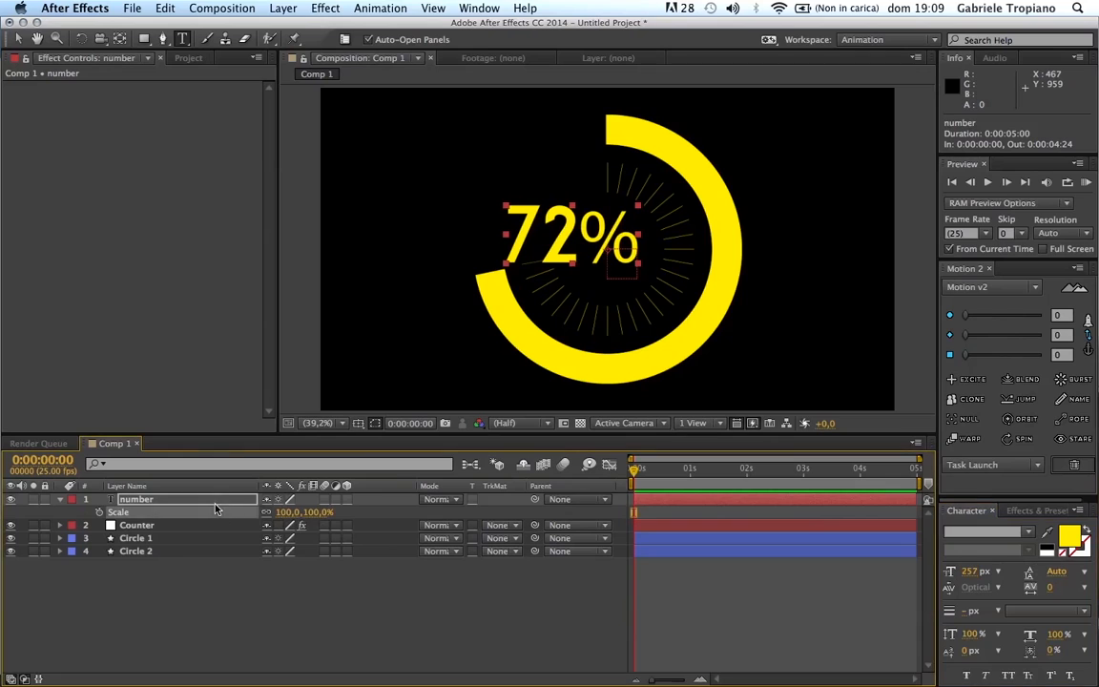
pyautogui.press('a')
pyautogui.moveTo(279, 513); pyautogui.dragTo(172, 502)
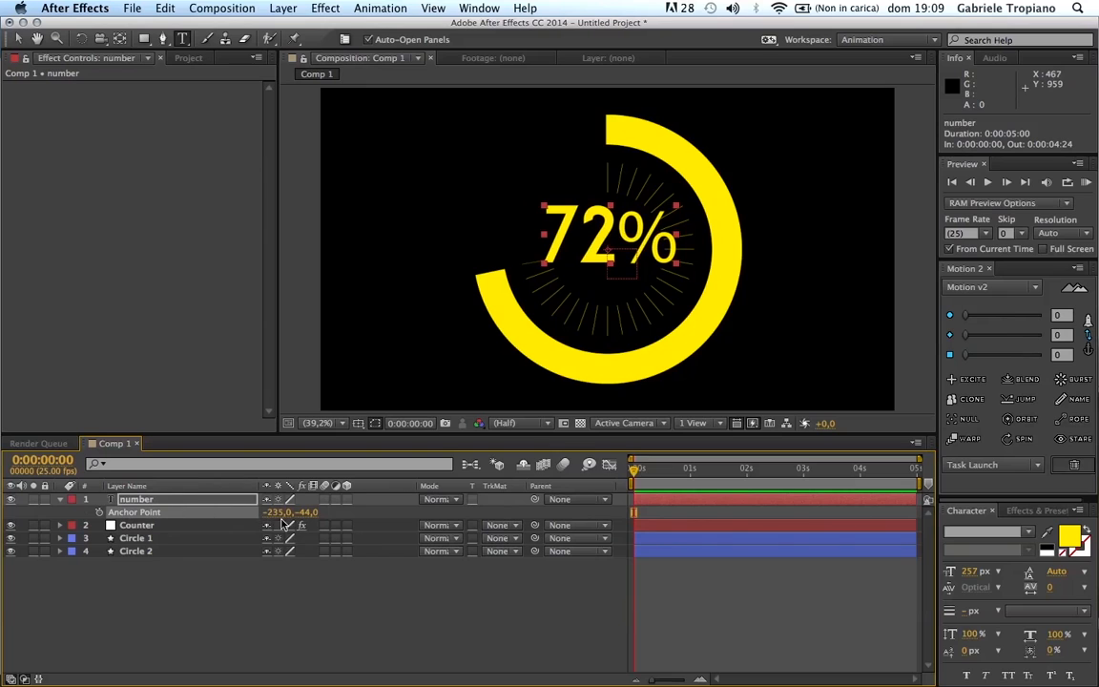
pyautogui.moveTo(315, 513); pyautogui.dragTo(285, 510)
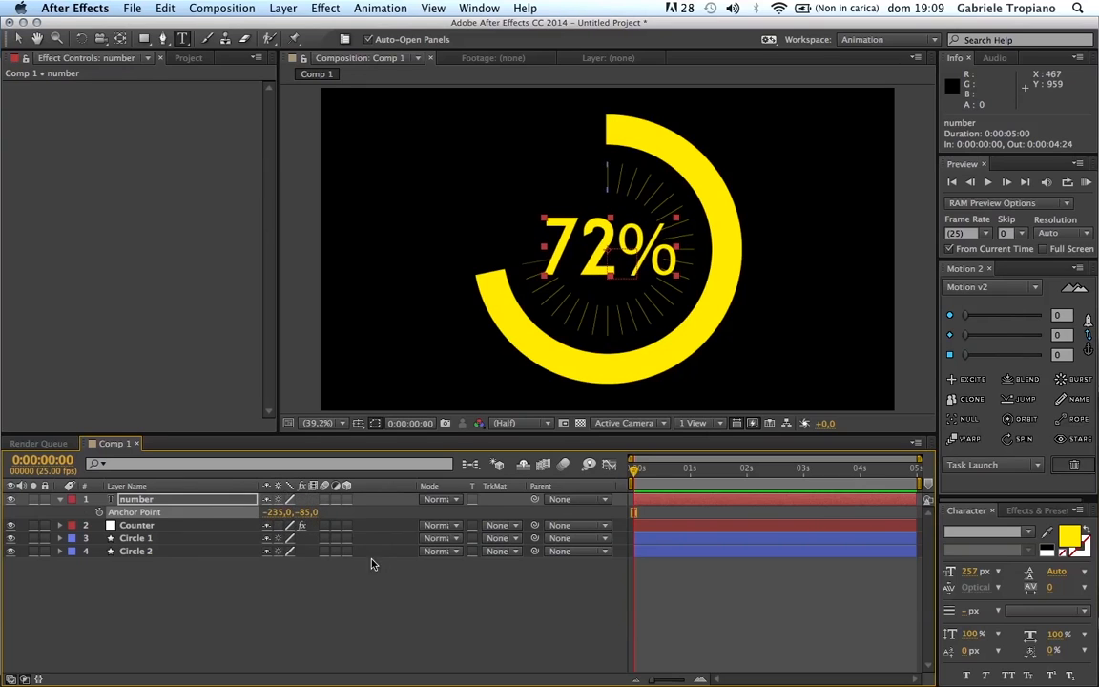
pyautogui.click(372, 564)
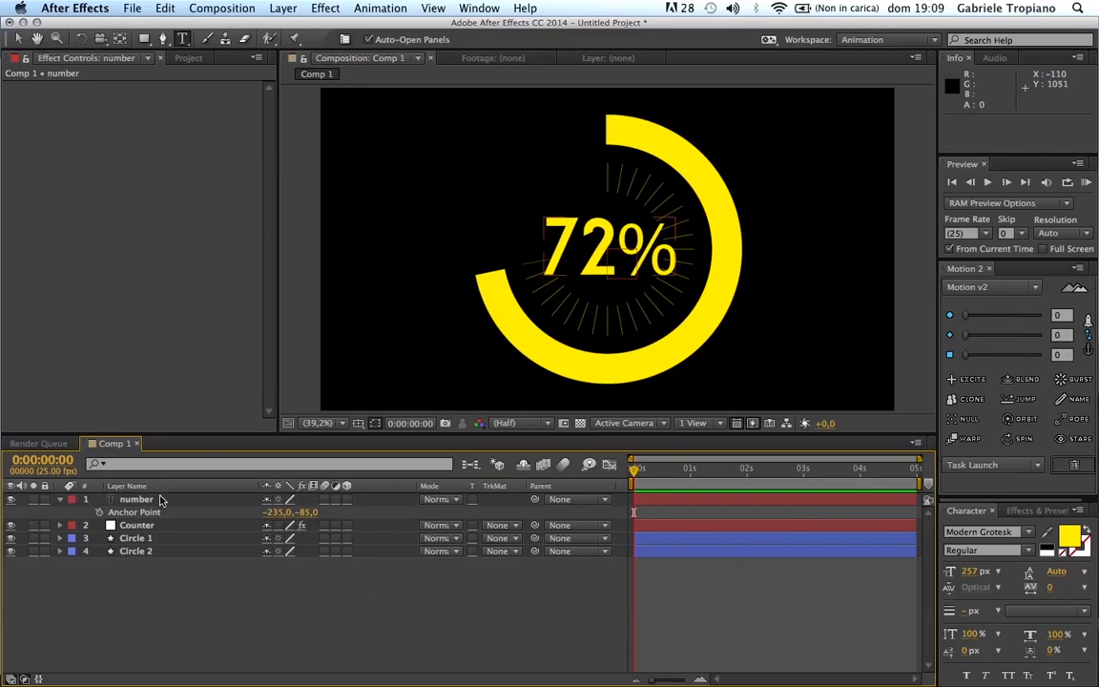
# Set the Counter layer's Slider to 0 and add a keyframe for it at the first frame.
pyautogui.click(139, 525)
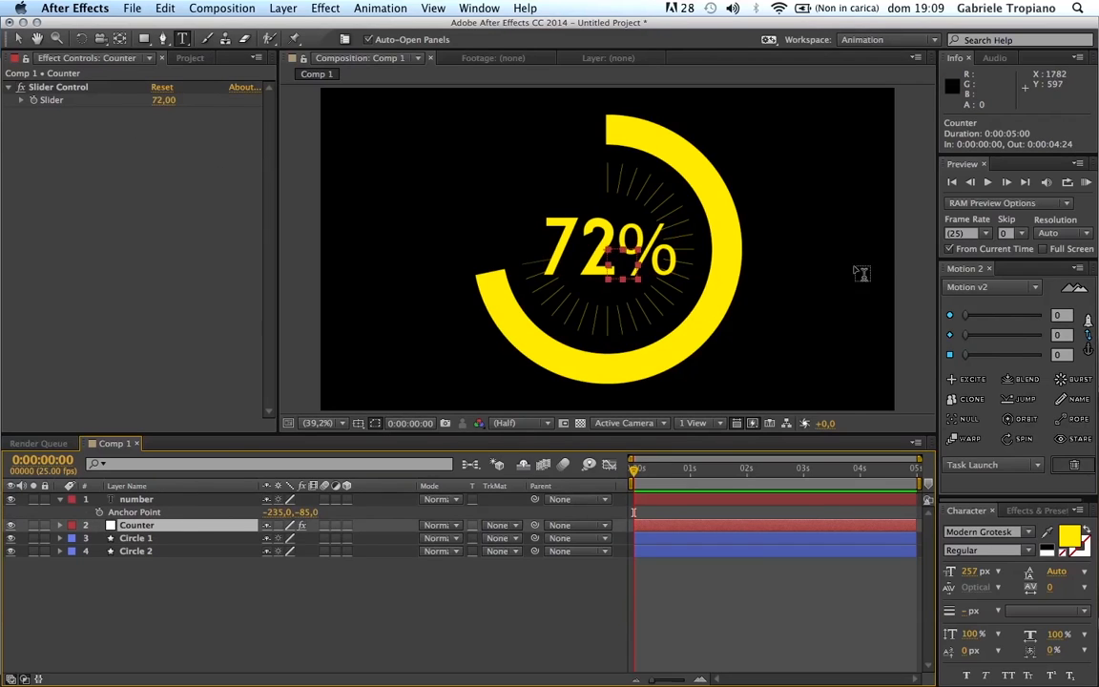
pyautogui.press('v')
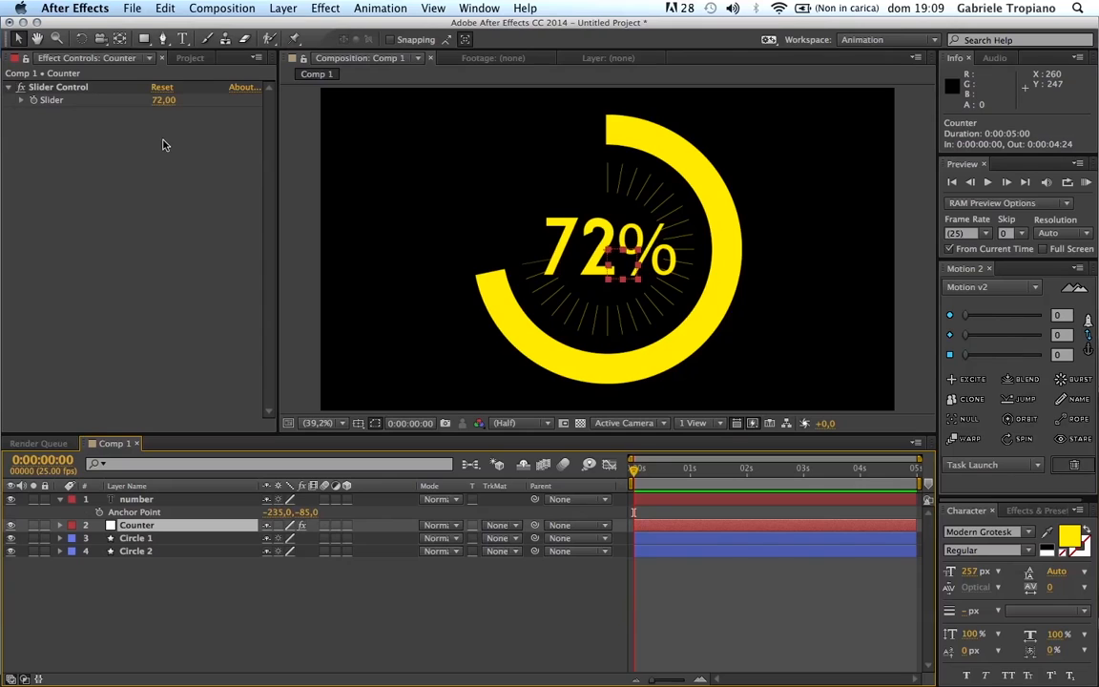
pyautogui.click(78, 87)
pyautogui.moveTo(158, 100); pyautogui.dragTo(119, 109)
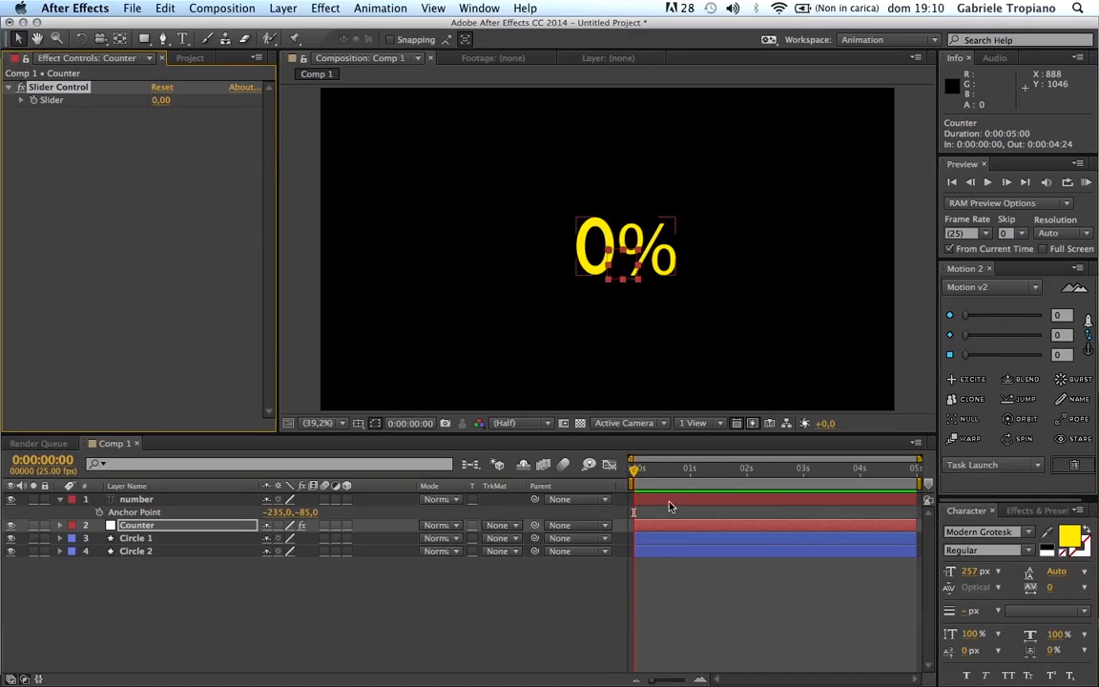
pyautogui.click(33, 100)
# Keyframe the Counter layer's Slider at 56 at 0:00:03:00.
pyautogui.moveTo(804, 468); pyautogui.dragTo(804, 468)
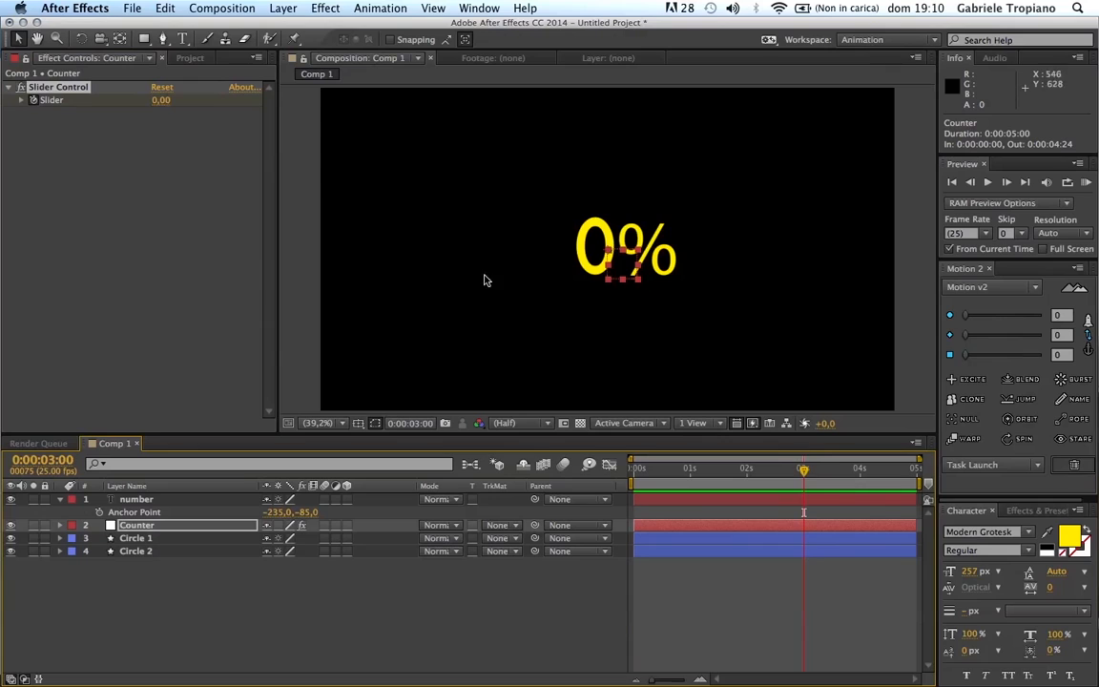
pyautogui.click(162, 101)
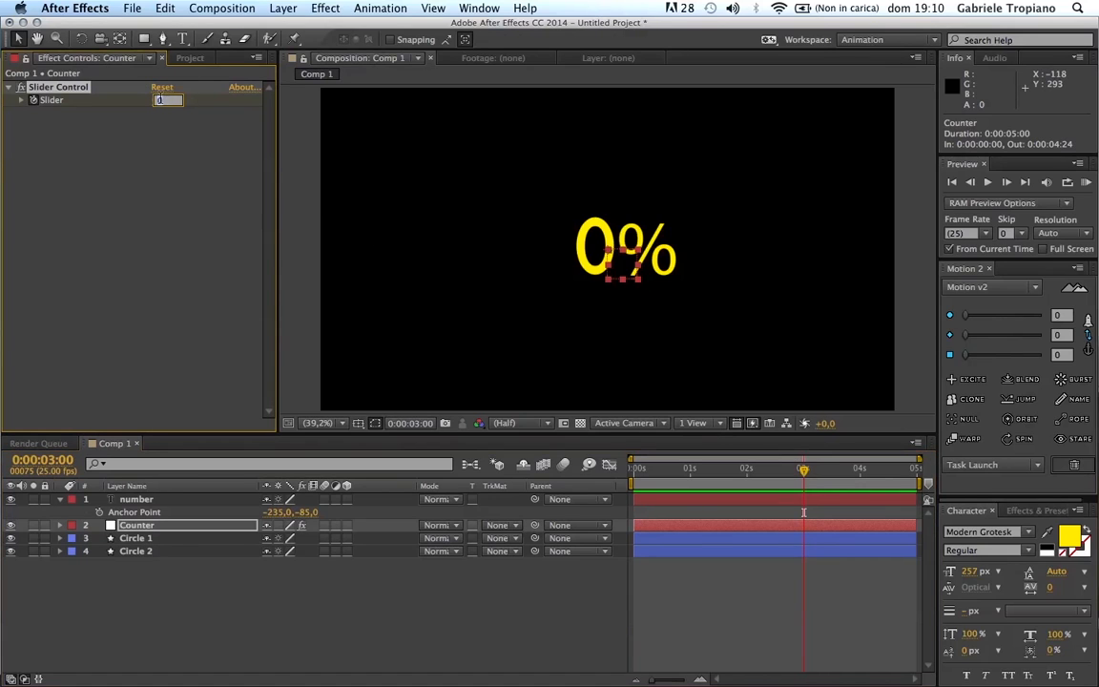
pyautogui.write('56')
pyautogui.press('Return')
# Play the counter animation from the first frame to check the rings and percentage, and return to the start.
pyautogui.moveTo(761, 467); pyautogui.dragTo(580, 470)
pyautogui.press('space')
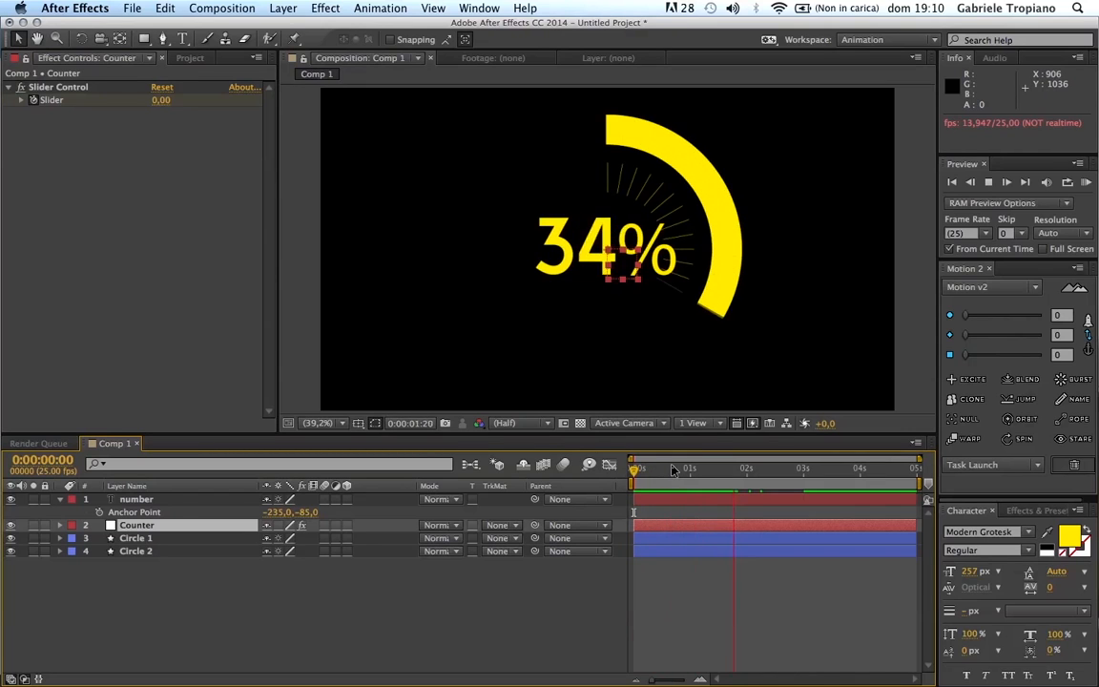
pyautogui.moveTo(645, 466); pyautogui.dragTo(625, 465)
pyautogui.click(585, 579)
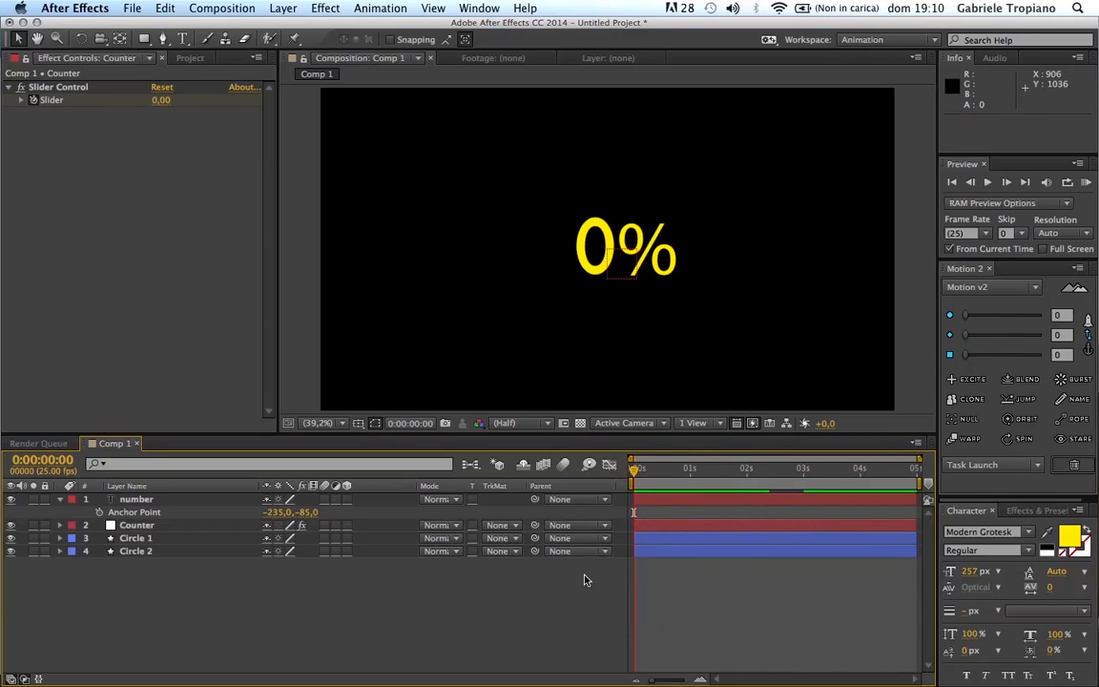
# Add a Scale keyframe of 0% to the number layer at the first frame.
pyautogui.moveTo(656, 471); pyautogui.dragTo(632, 468)
pyautogui.click(138, 498)
pyautogui.press('s')
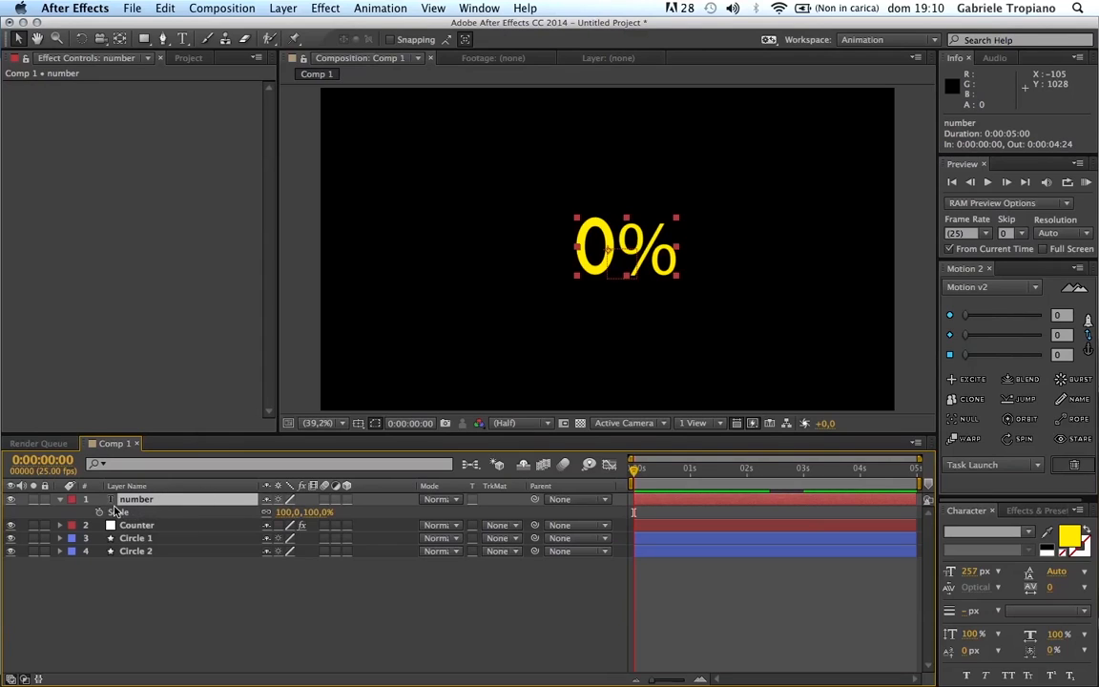
pyautogui.click(99, 512)
pyautogui.click(288, 513)
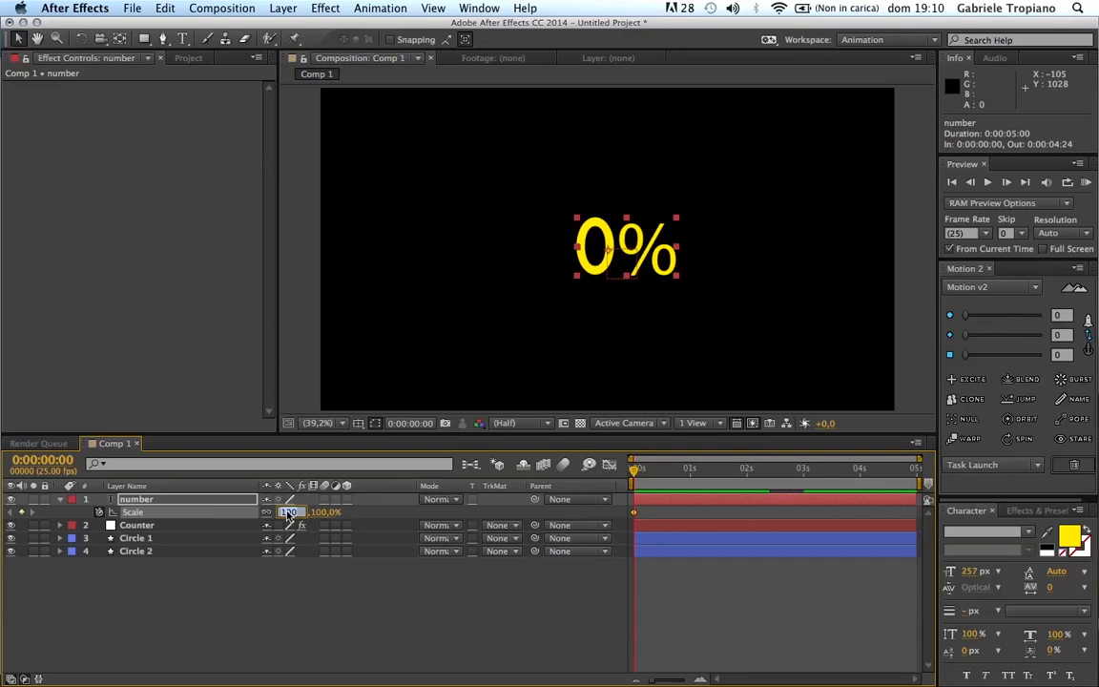
pyautogui.write('0,0,0')
pyautogui.press('Return')
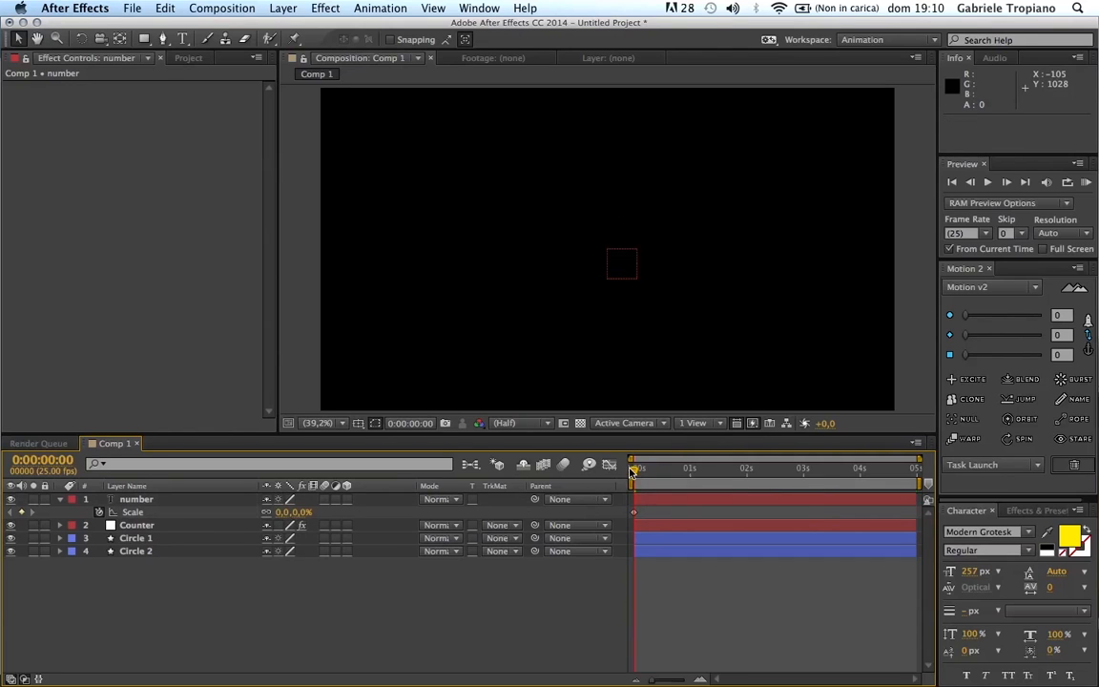
# Add a second Scale keyframe to the number layer at 0:00:00:04 with a value of 100%.
pyautogui.press('space')
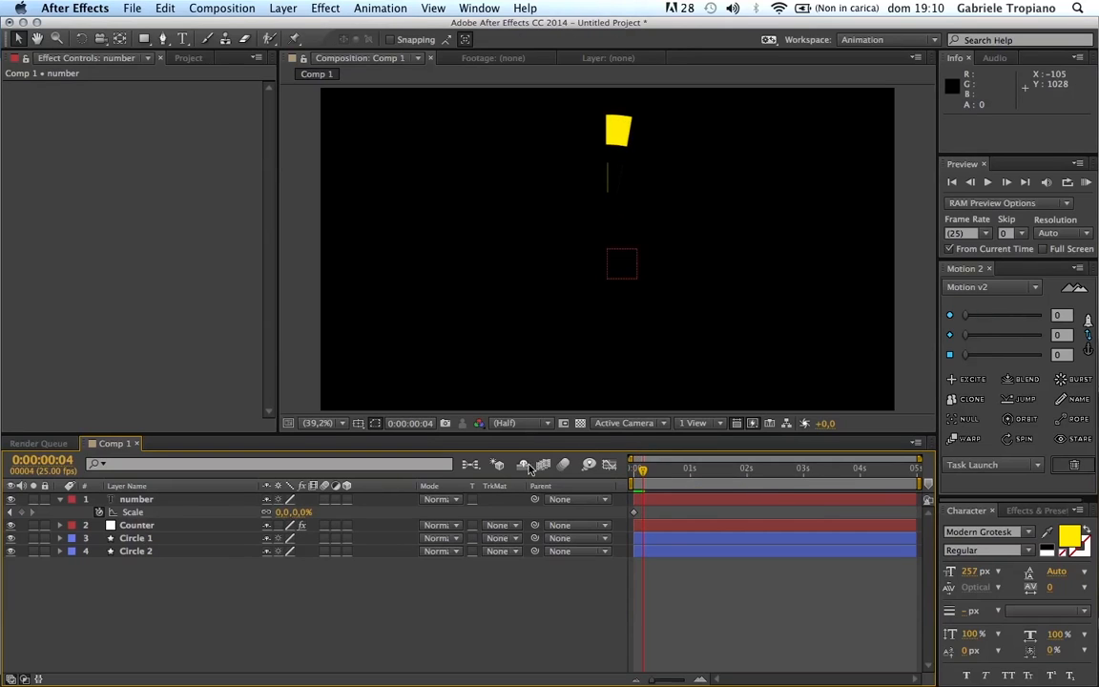
pyautogui.click(22, 513)
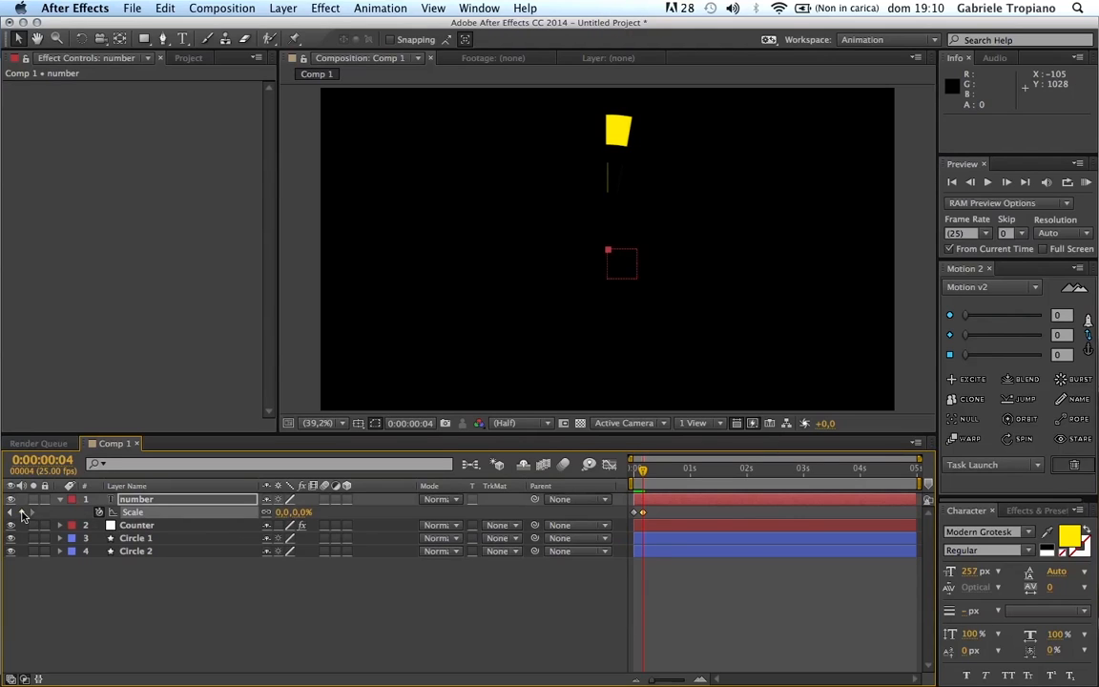
pyautogui.moveTo(297, 523); pyautogui.dragTo(357, 517)
pyautogui.click(408, 567)
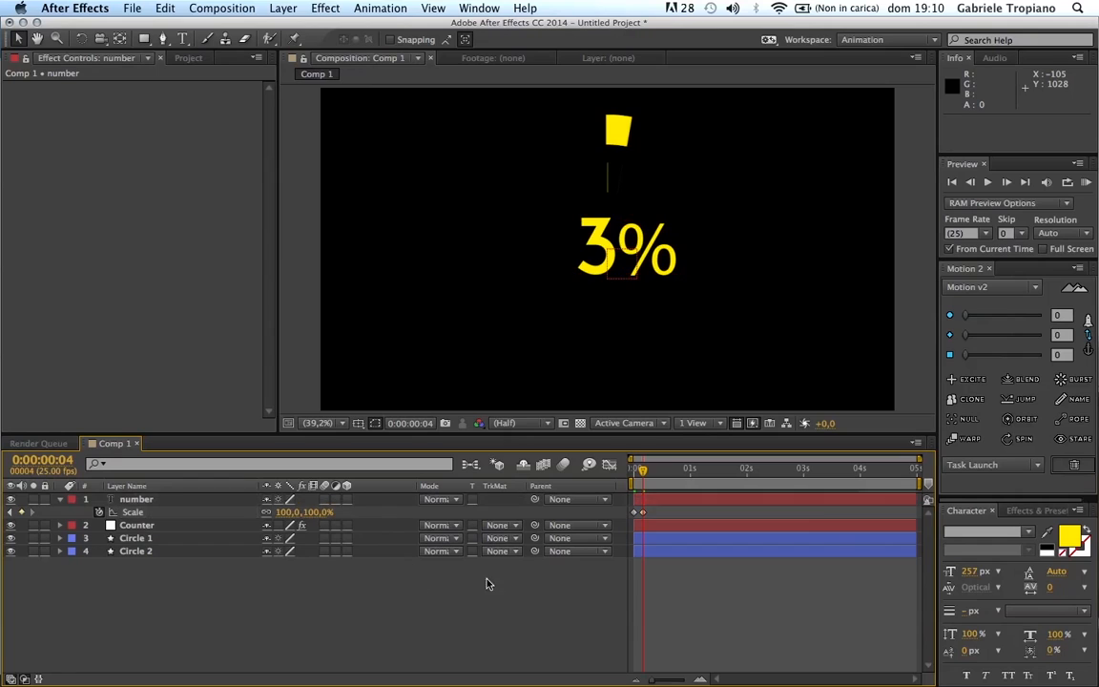
# Move the number layer's 100% Scale keyframe to 0:00:00:06 and return to the first frame.
pyautogui.click(643, 512)
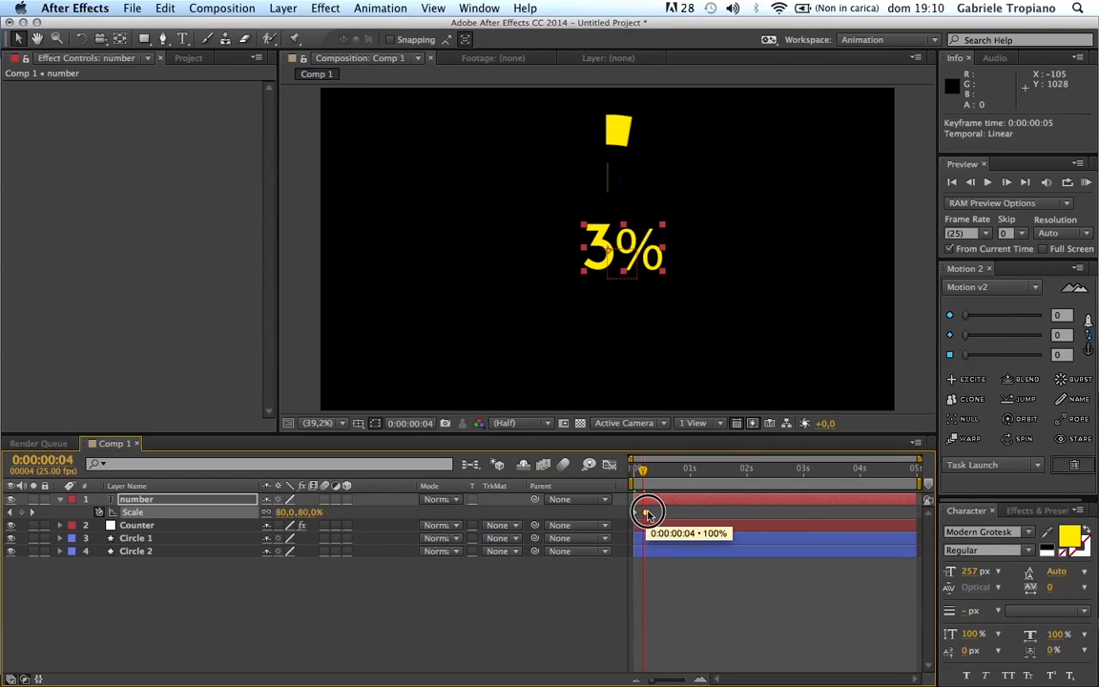
pyautogui.moveTo(637, 468); pyautogui.dragTo(648, 466)
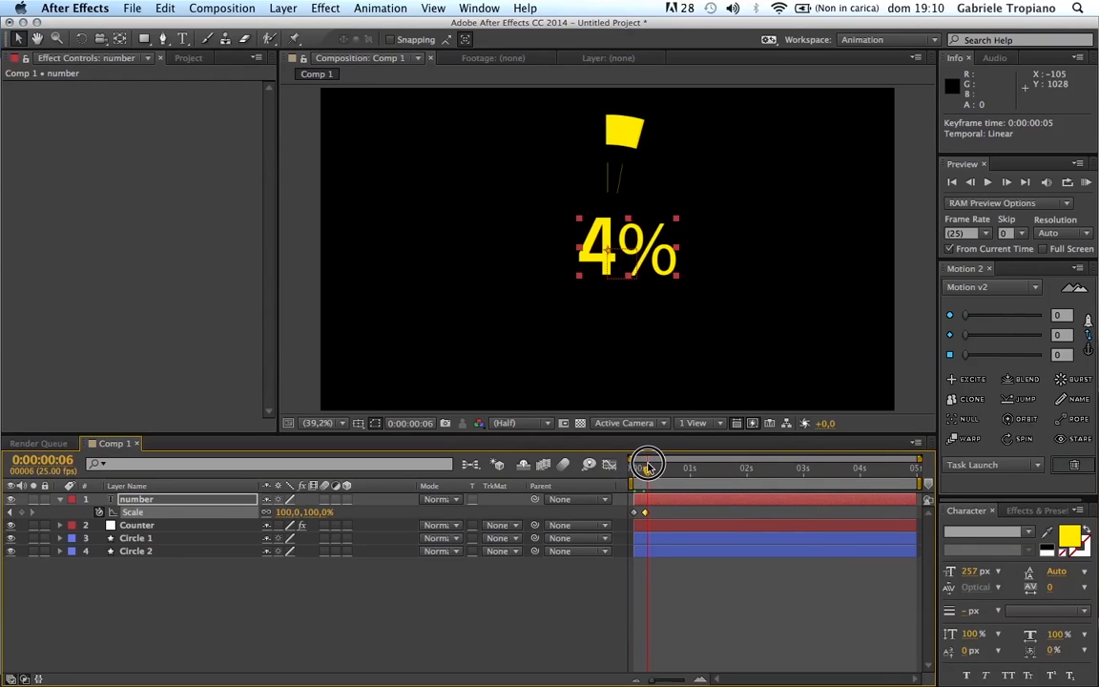
pyautogui.moveTo(645, 513); pyautogui.dragTo(594, 459)
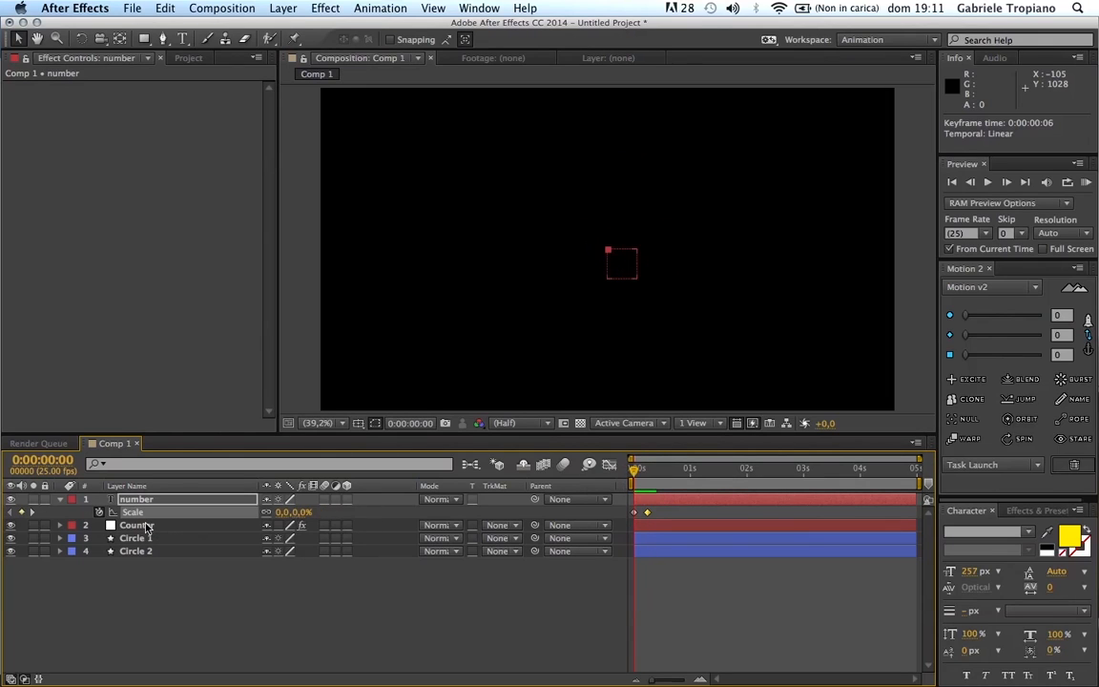
# Add first-frame keyframes to Circle 1's Rectangle Path 1 Size and its Transform: Rectangle 1 Position.
pyautogui.click(148, 541)
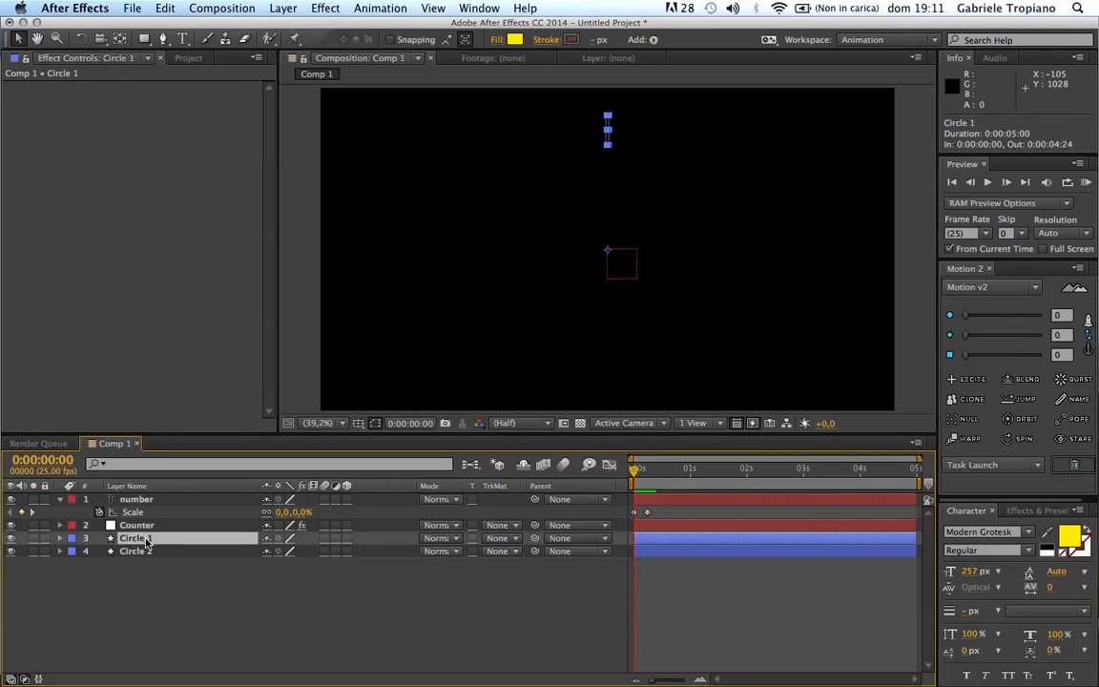
pyautogui.click(59, 539)
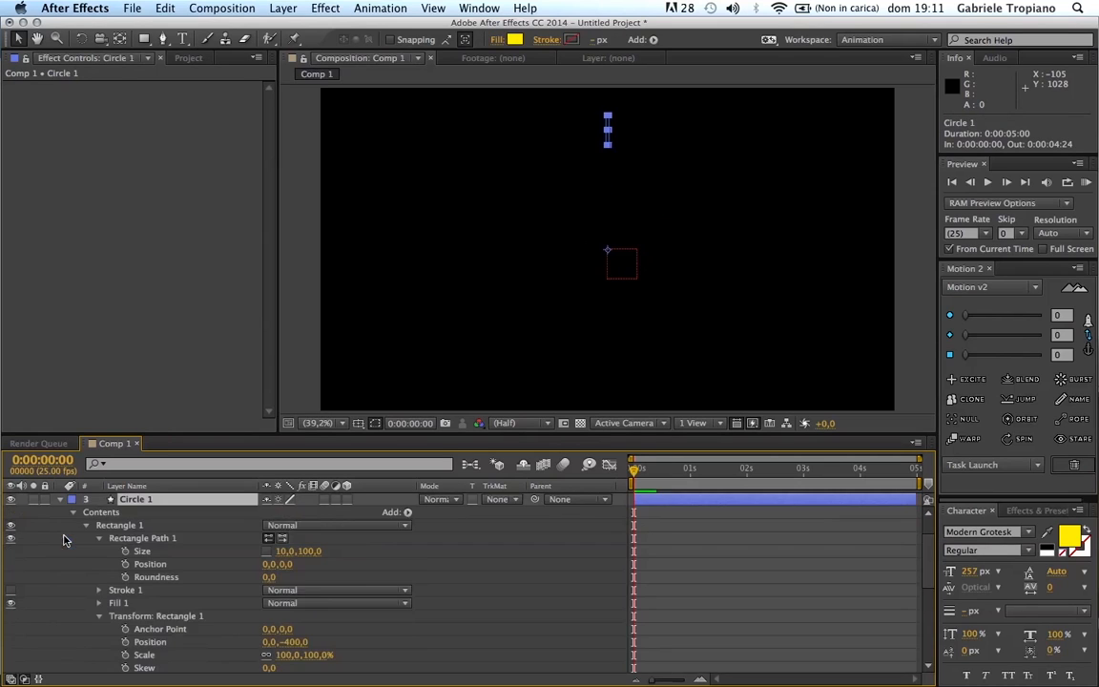
pyautogui.click(127, 552)
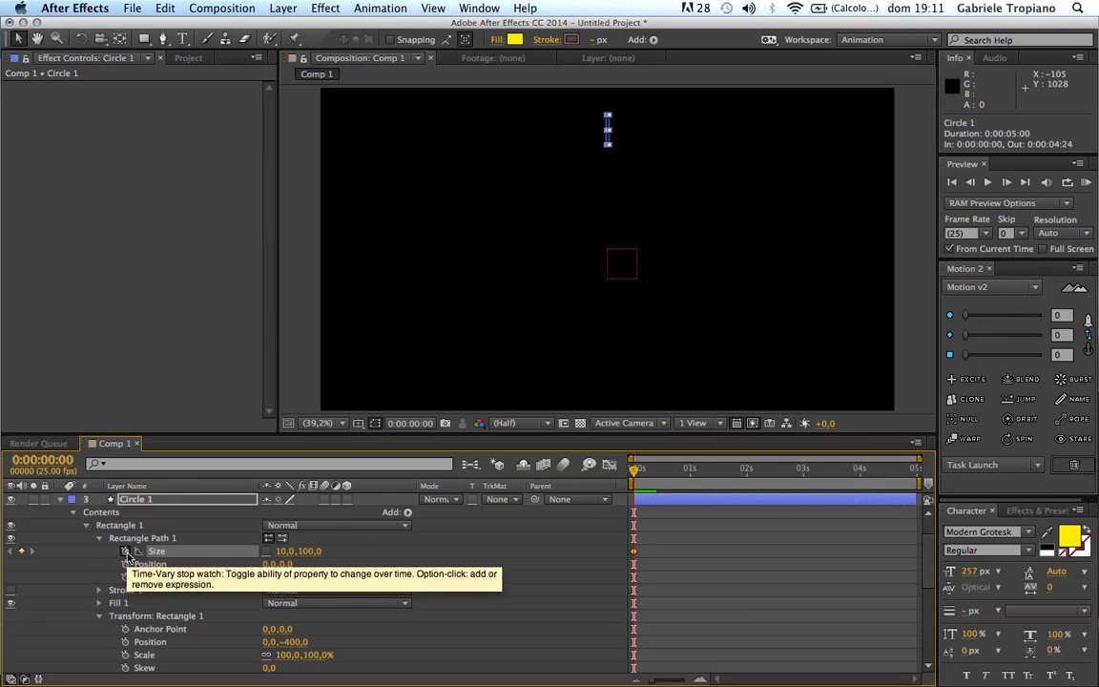
pyautogui.click(125, 564)
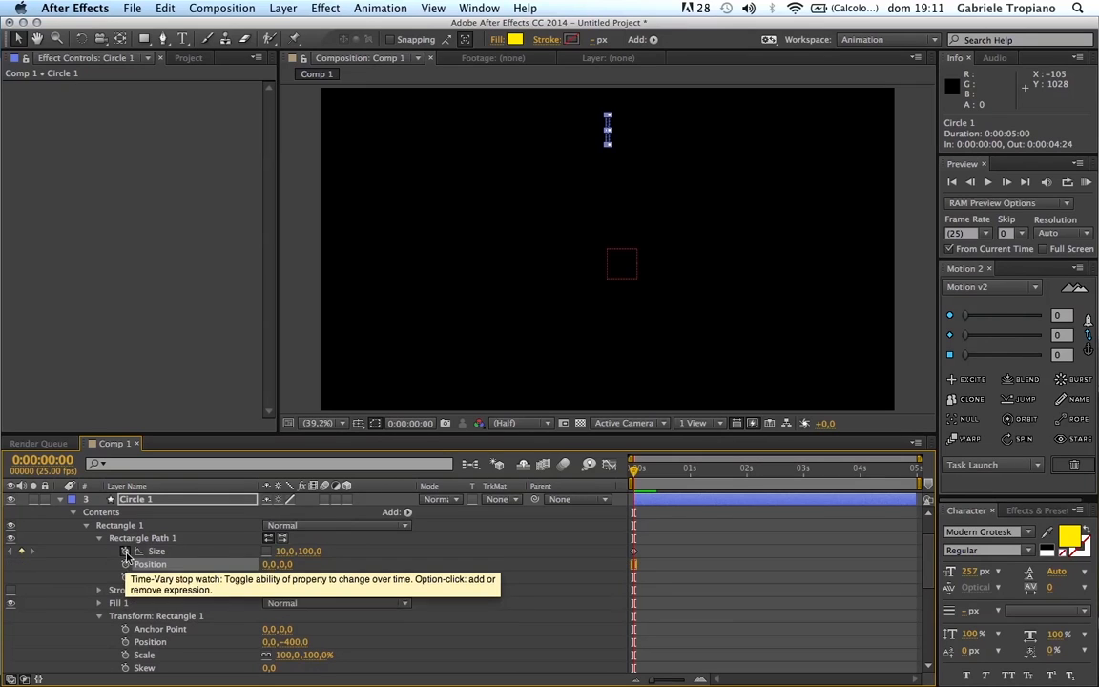
pyautogui.click(125, 551)
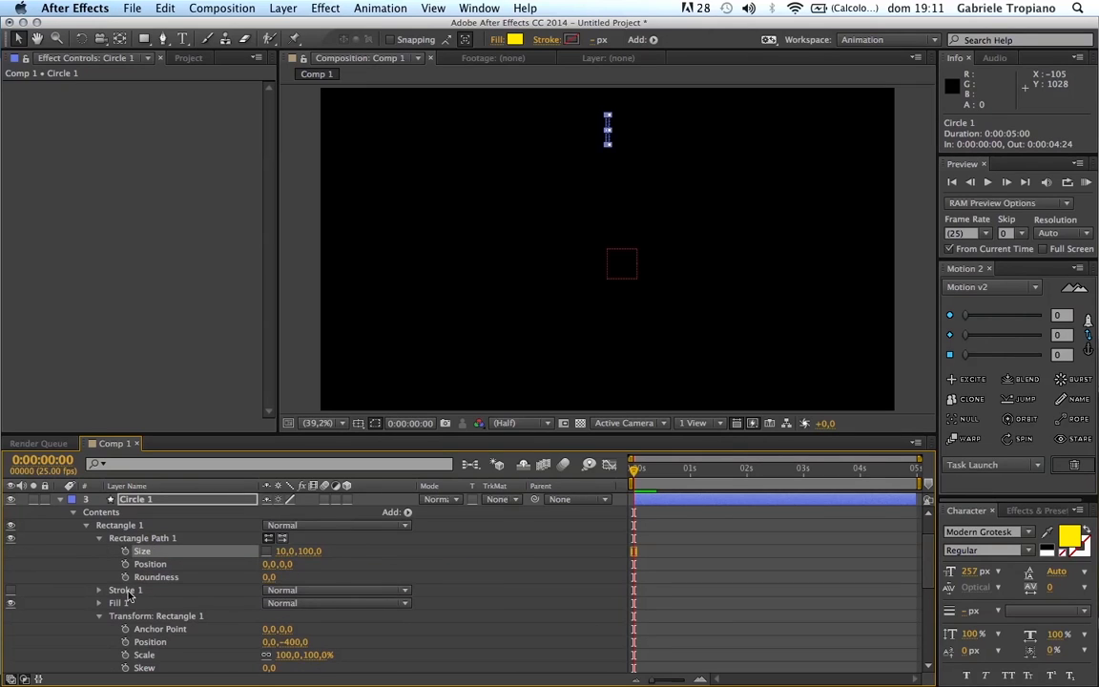
pyautogui.click(126, 643)
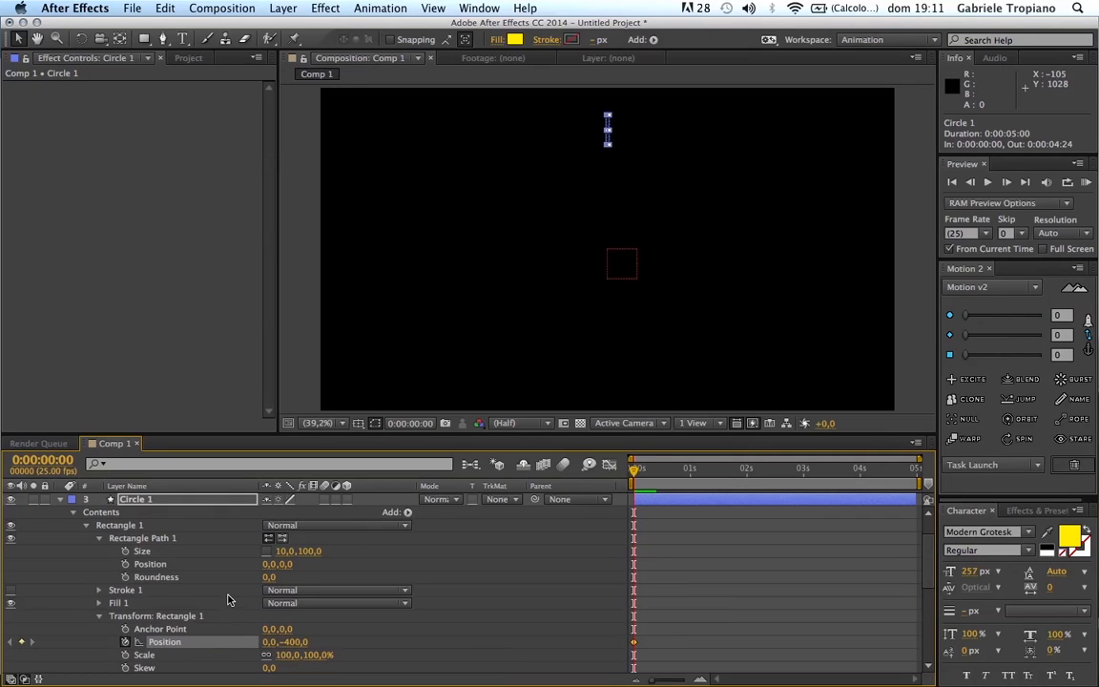
pyautogui.click(126, 553)
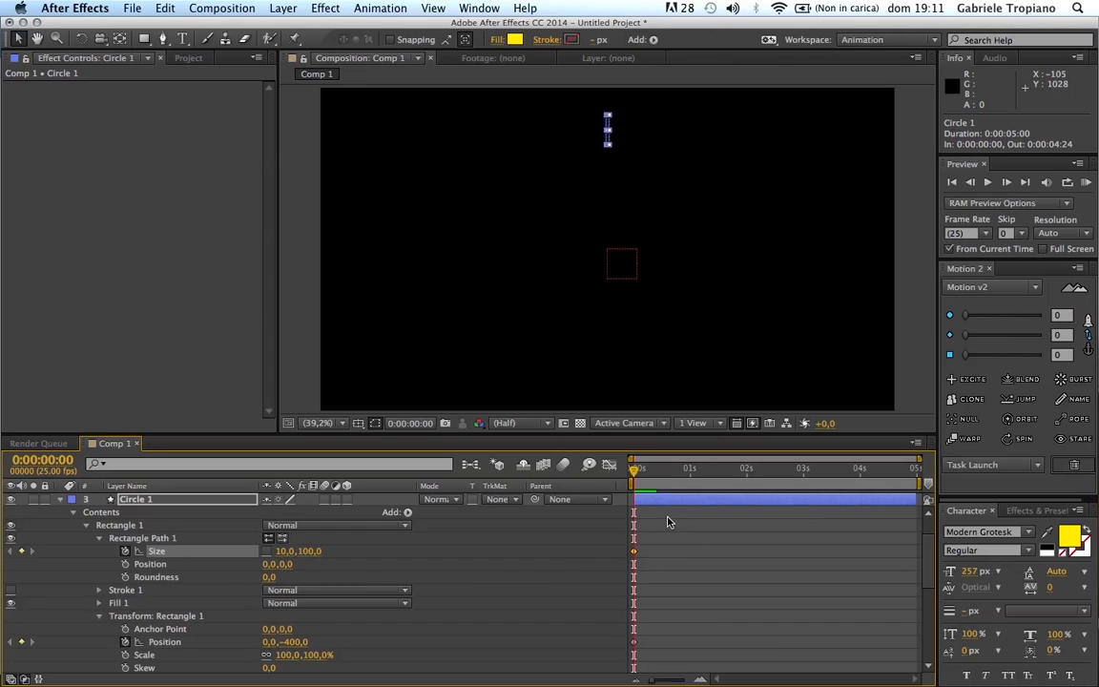
# Add a Size keyframe of 10, 100 to Circle 1's Rectangle Path 1 at 0:00:00:06.
pyautogui.click(284, 552)
pyautogui.write('10')
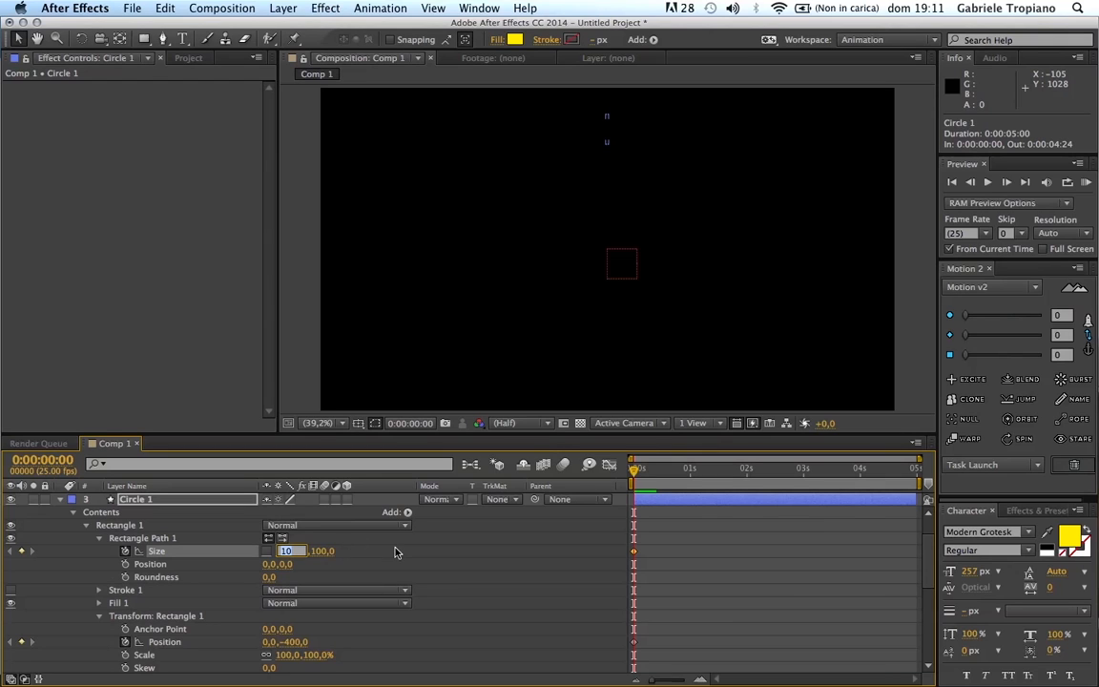
pyautogui.click(397, 552)
pyautogui.moveTo(635, 474); pyautogui.dragTo(648, 471)
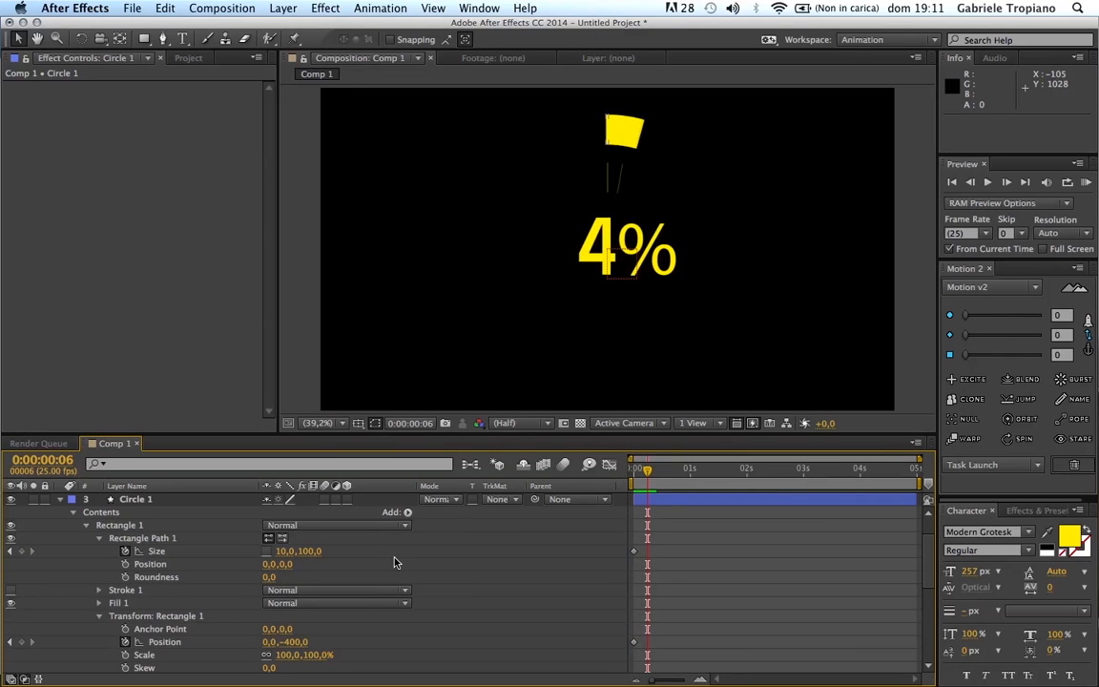
pyautogui.click(22, 552)
# Set the first-frame Size keyframe of Circle 1's Rectangle Path 1 to 0, 100.
pyautogui.moveTo(648, 469); pyautogui.dragTo(635, 470)
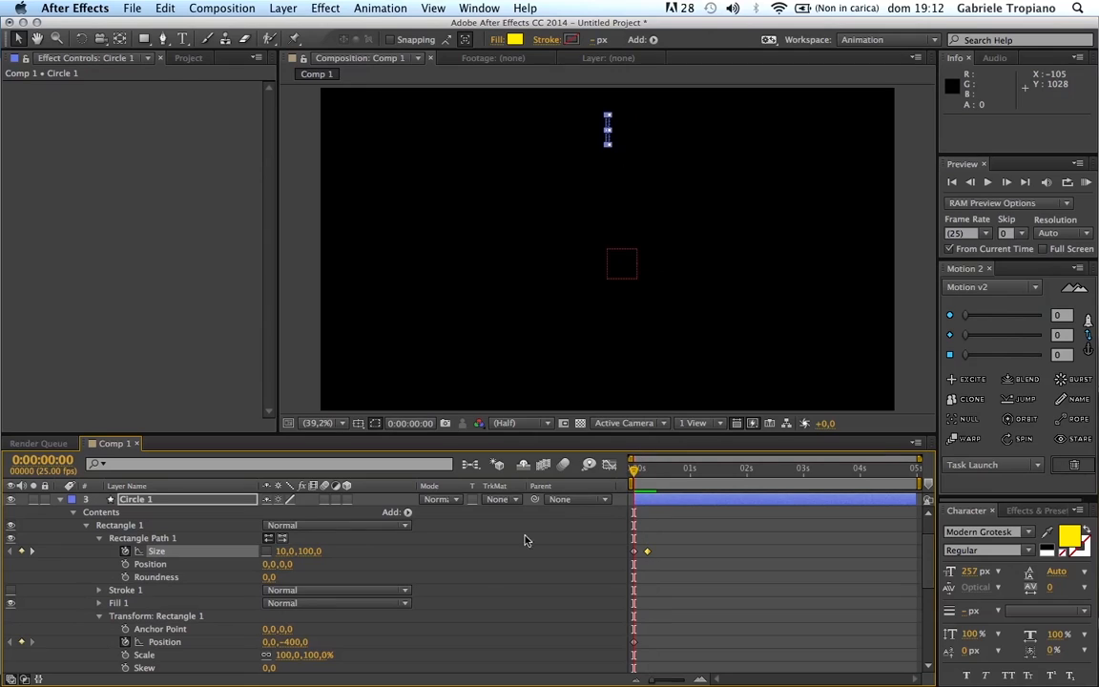
pyautogui.click(286, 551)
pyautogui.write('0')
pyautogui.click(393, 562)
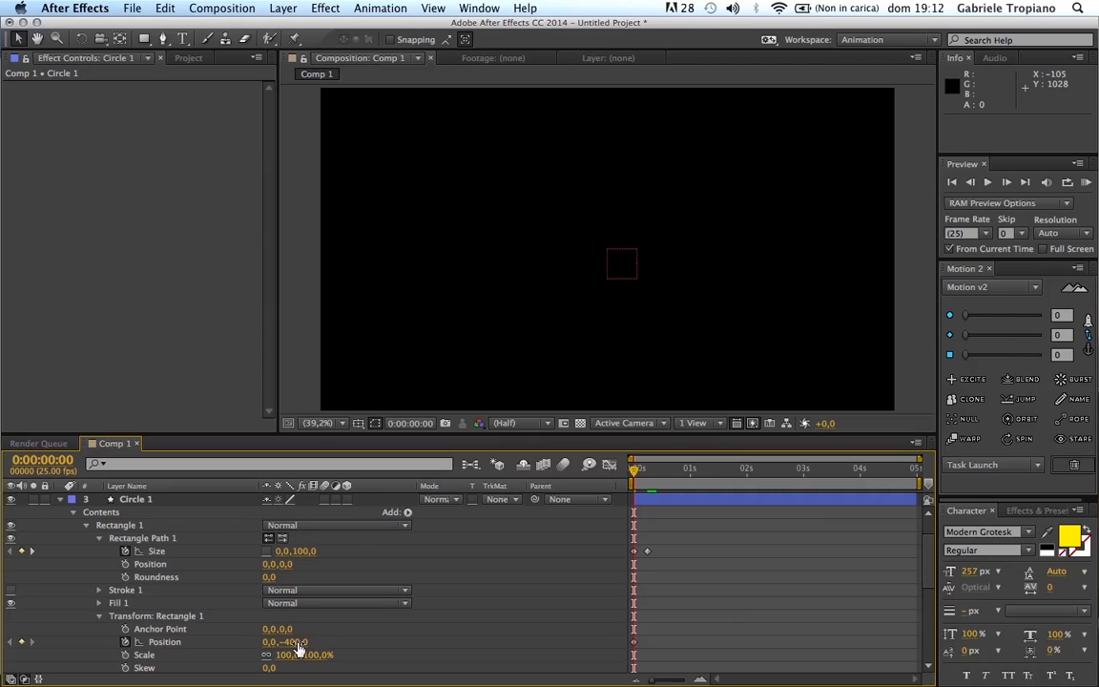
# Add a Rectangle 1 Position keyframe of 0, -400 at 0:00:00:06 and set the first-frame Position keyframe to 0, 0.
pyautogui.click(33, 551)
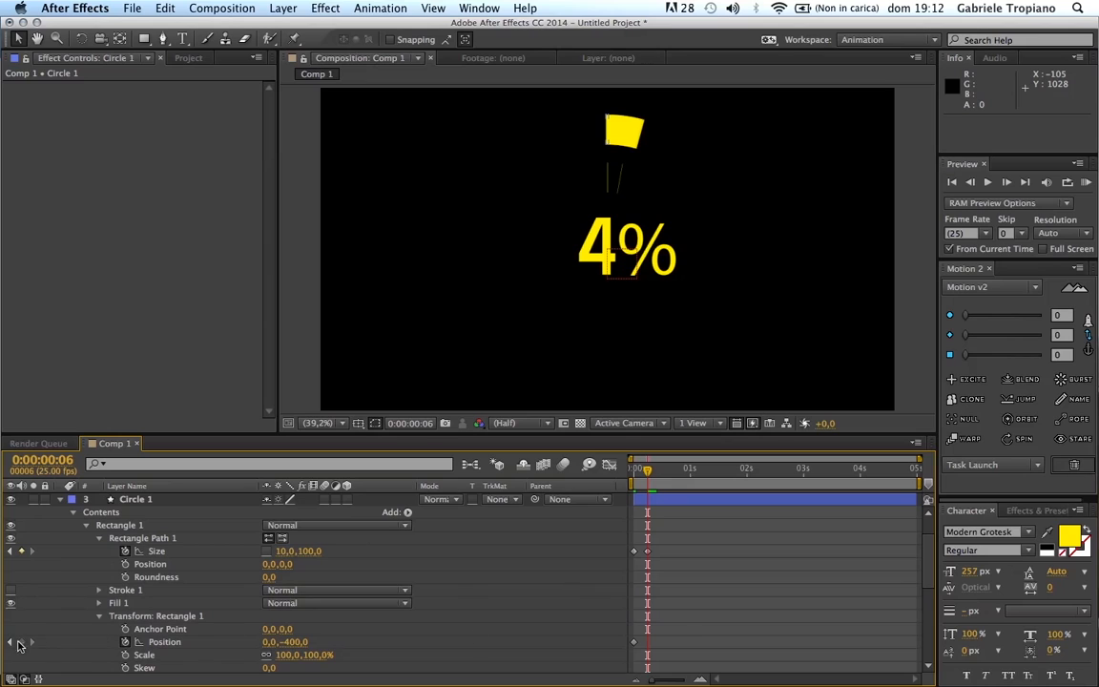
pyautogui.click(34, 643)
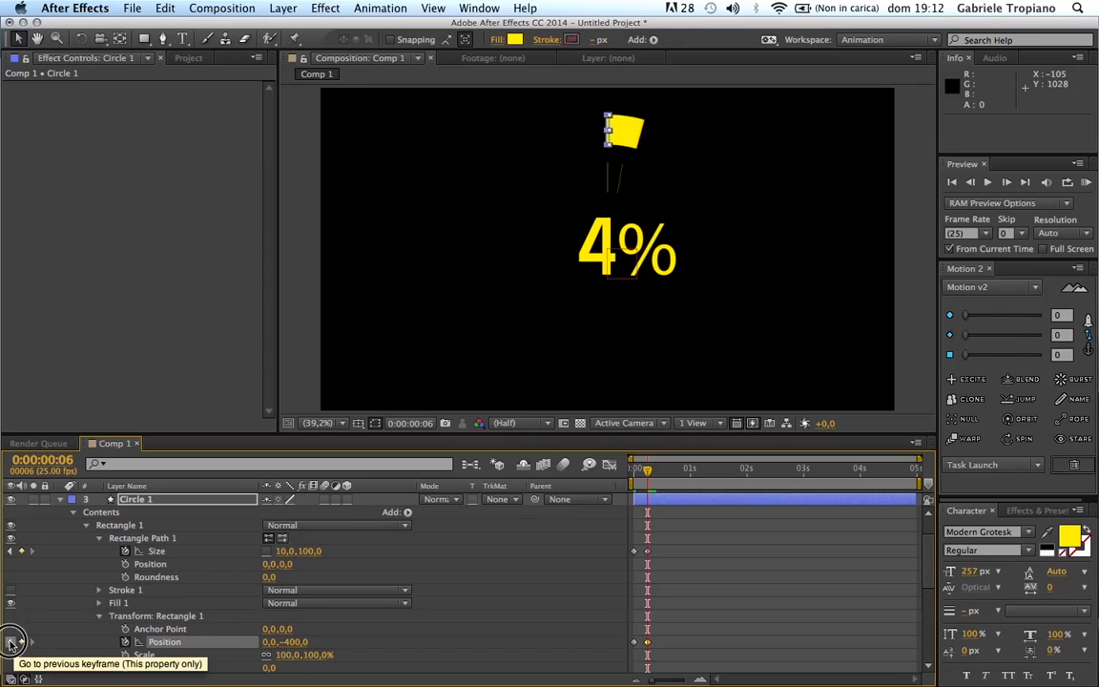
pyautogui.click(12, 643)
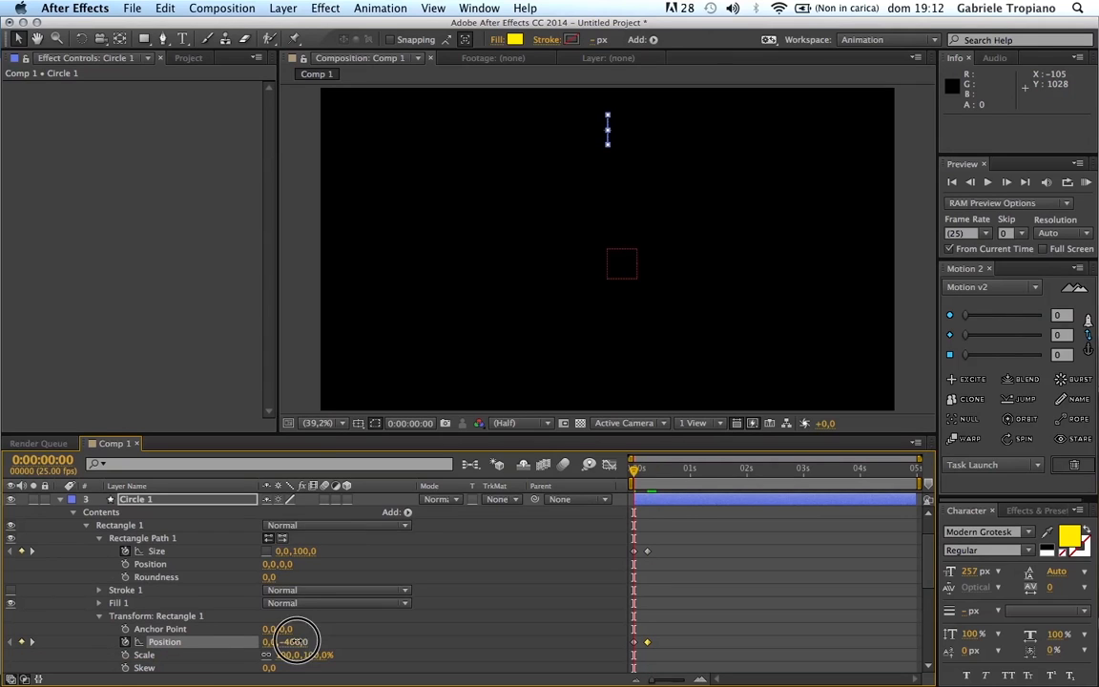
pyautogui.write('0')
pyautogui.press('Return')
pyautogui.click(478, 626)
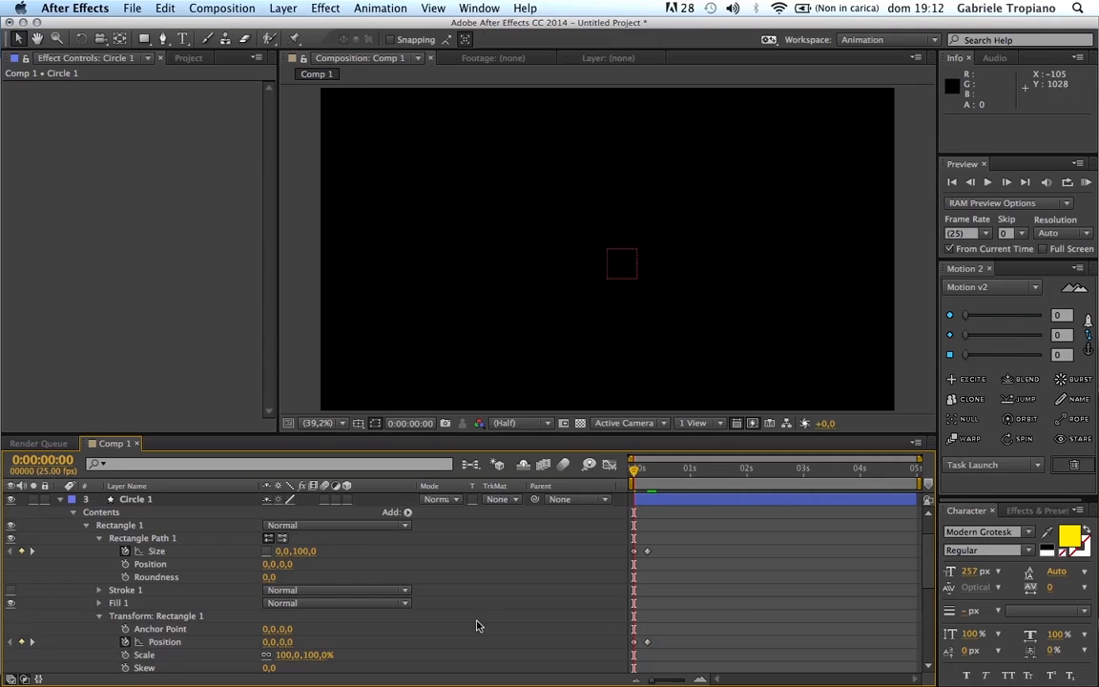
# Scrub through the ring animation, collapse the layers, and reveal only the keyframed properties of all four layers.
pyautogui.click(636, 468)
pyautogui.moveTo(633, 469); pyautogui.dragTo(821, 493)
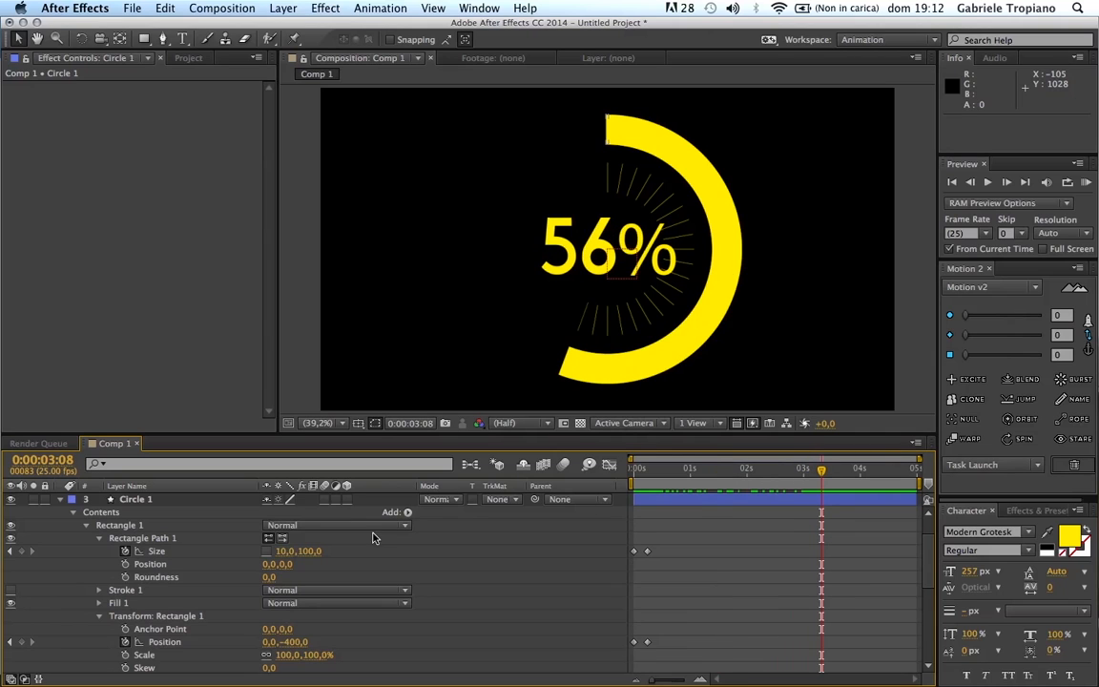
pyautogui.click(61, 502)
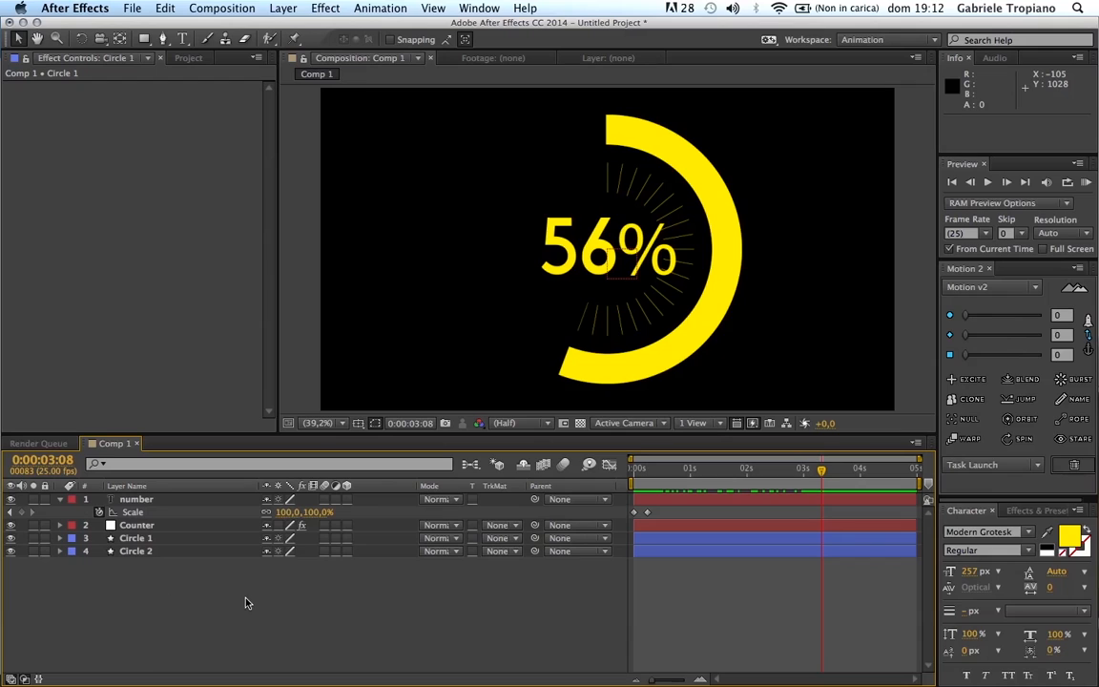
pyautogui.click(57, 510)
pyautogui.click(61, 500)
pyautogui.click(130, 501)
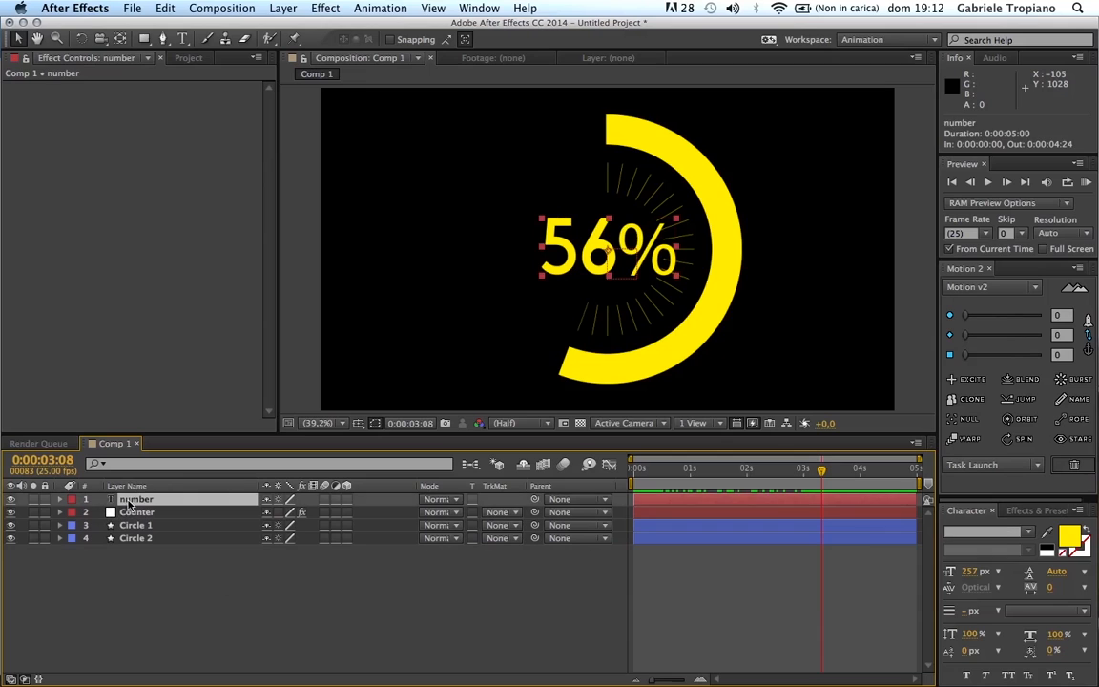
pyautogui.keyDown('shift'); pyautogui.click(142, 540); pyautogui.keyUp('shift')
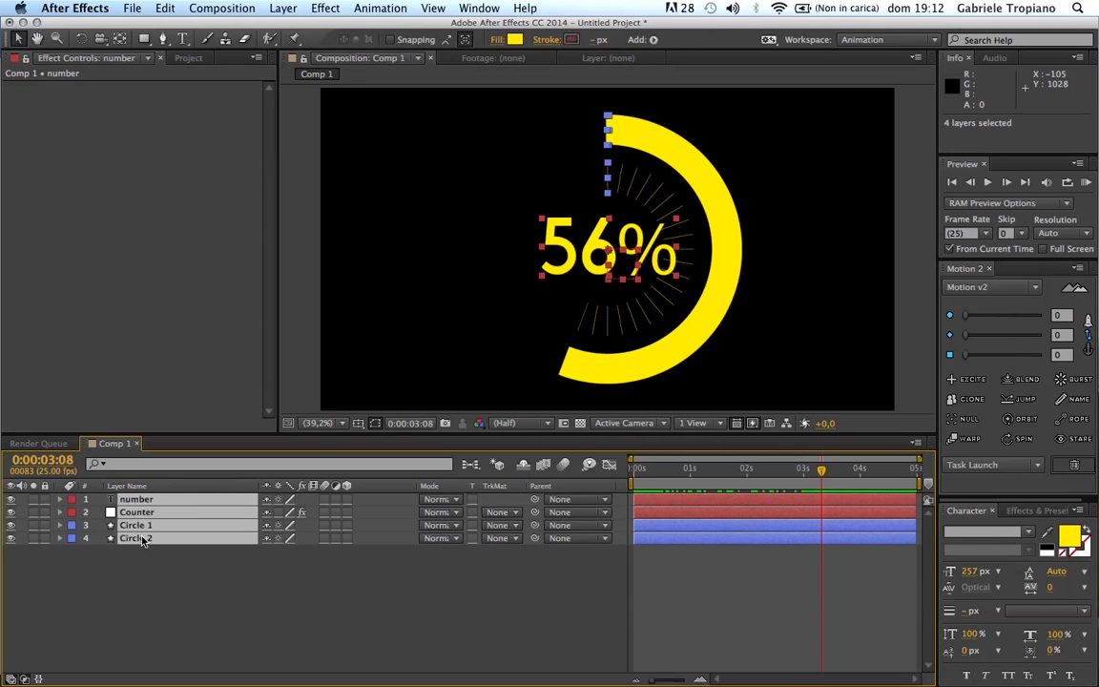
pyautogui.press('u')
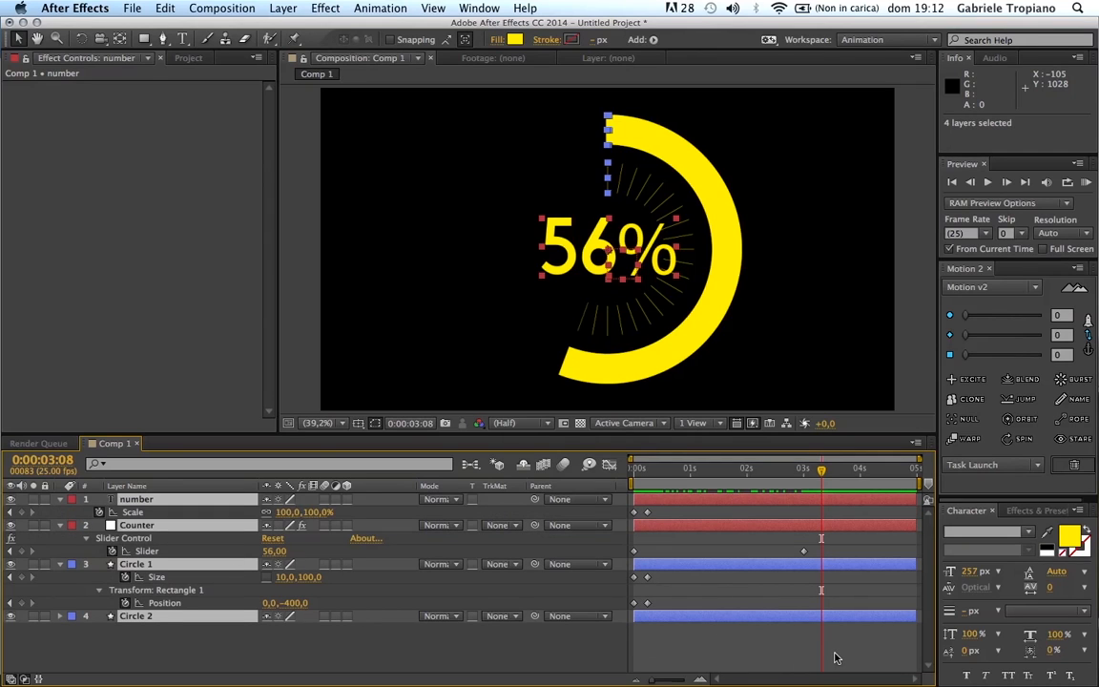
# Ease all keyframes of the number, Counter and Circle 1 layers with a Motion v2 in-and-out ease of 34, and scrub through the result.
pyautogui.moveTo(834, 656); pyautogui.dragTo(619, 510)
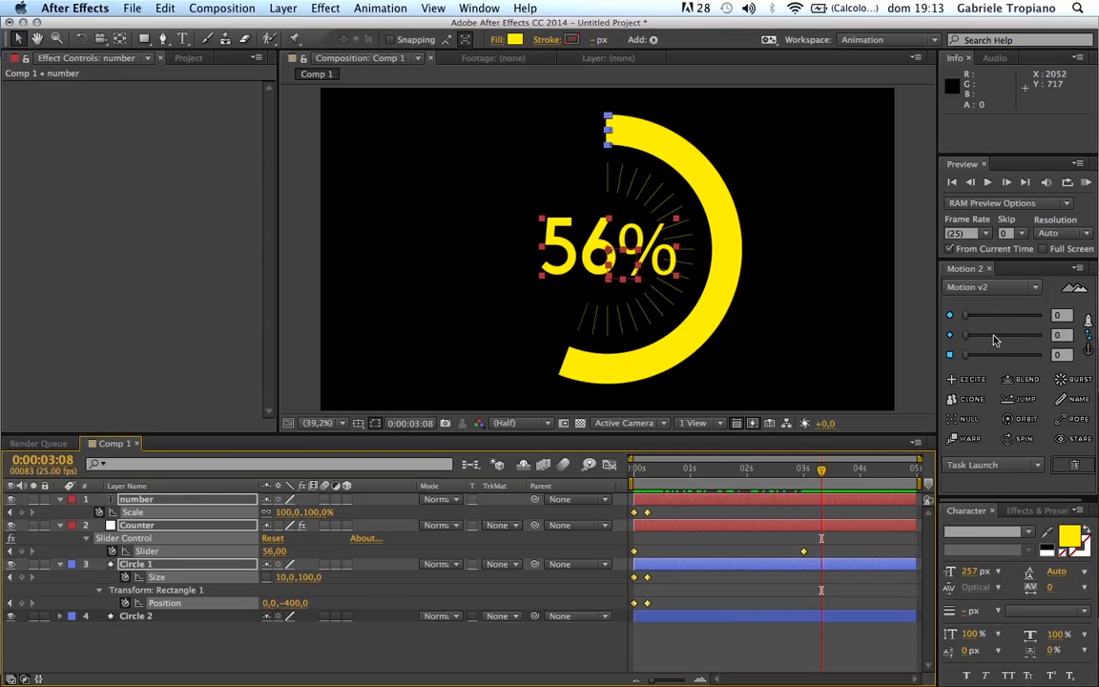
pyautogui.moveTo(966, 335); pyautogui.dragTo(995, 339)
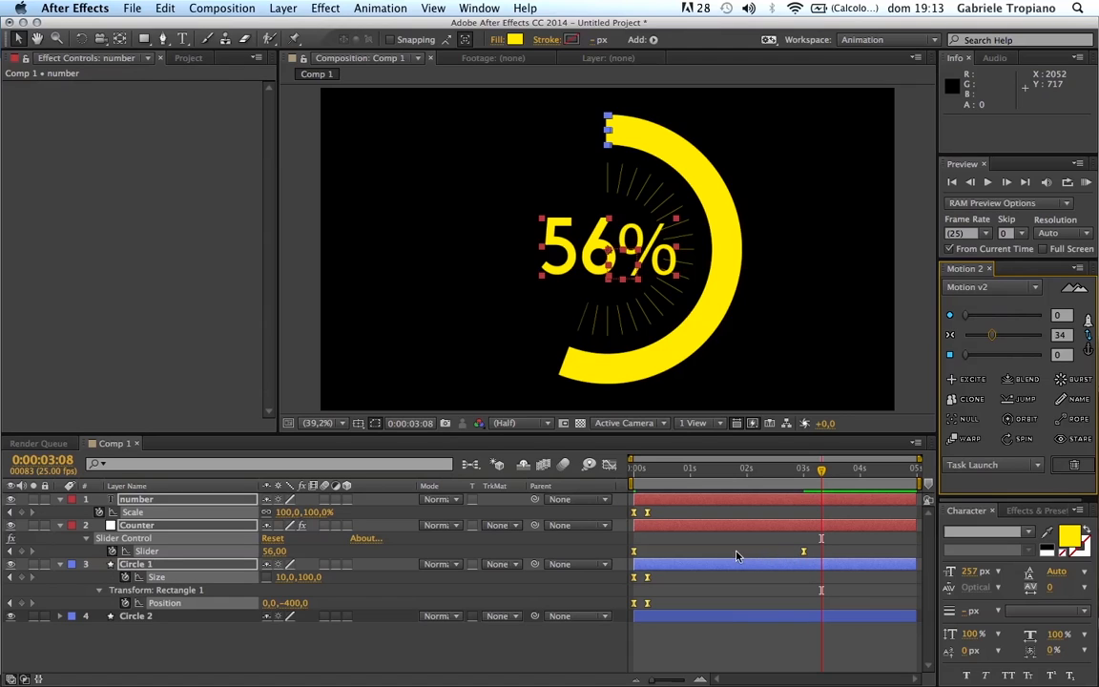
pyautogui.moveTo(659, 468); pyautogui.dragTo(803, 492)
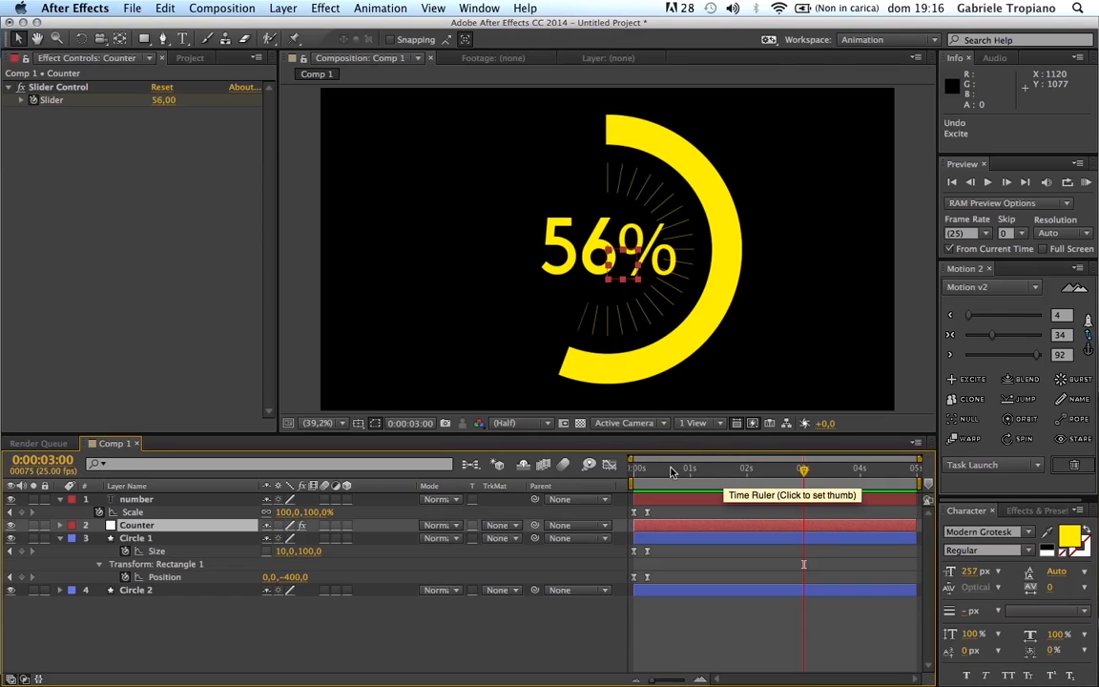
pyautogui.moveTo(647, 469); pyautogui.dragTo(802, 474)
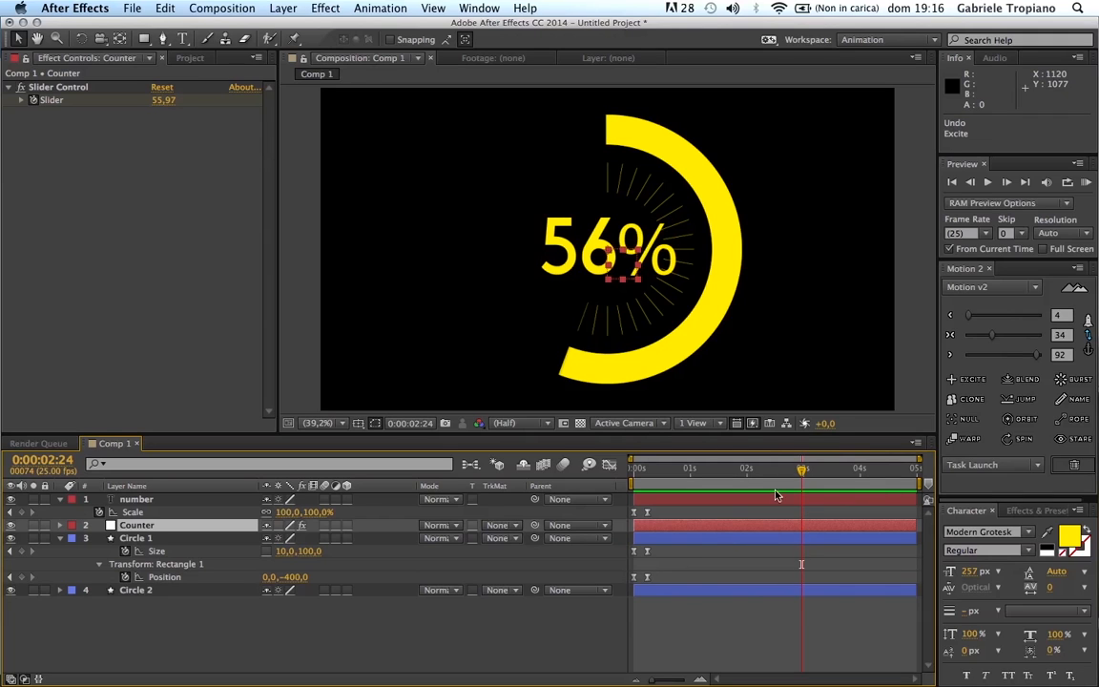
# Move the Counter layer's last Slider keyframe to 0:00:01:24 and preview the animation from the first frame.
pyautogui.moveTo(803, 468)
pyautogui.mouseDown()
pyautogui.moveTo(832, 467)
pyautogui.moveTo(819, 469)
pyautogui.mouseUp()
pyautogui.press('u')
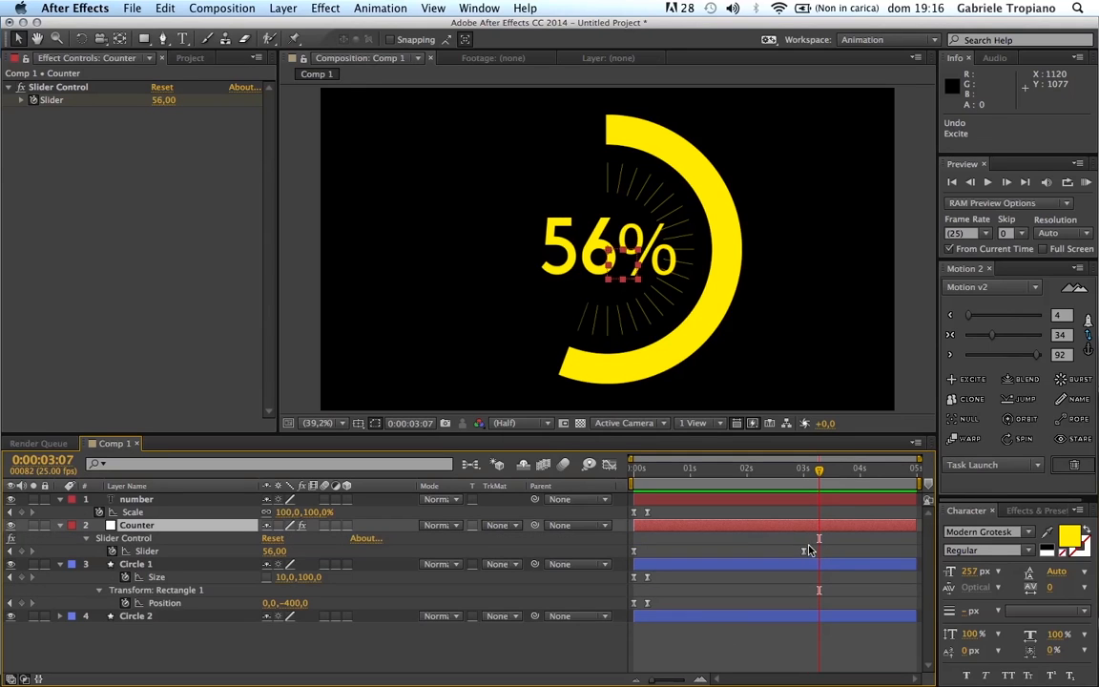
pyautogui.click(799, 551)
pyautogui.moveTo(800, 553); pyautogui.dragTo(745, 552)
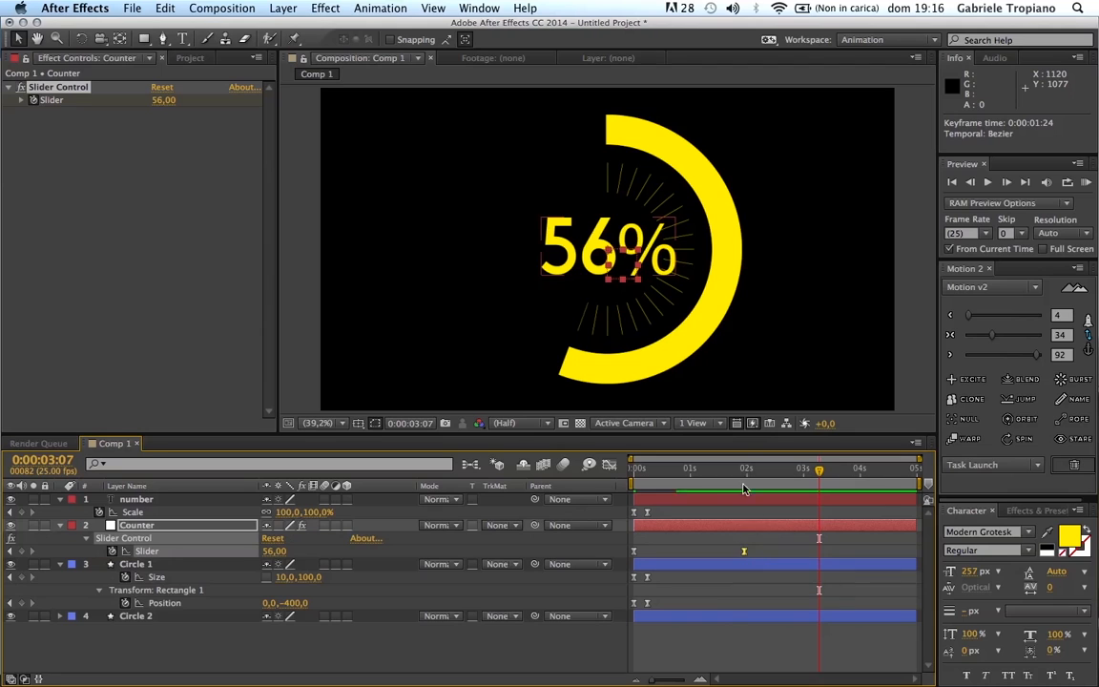
pyautogui.moveTo(747, 473); pyautogui.dragTo(614, 470)
pyautogui.press('KP_0')
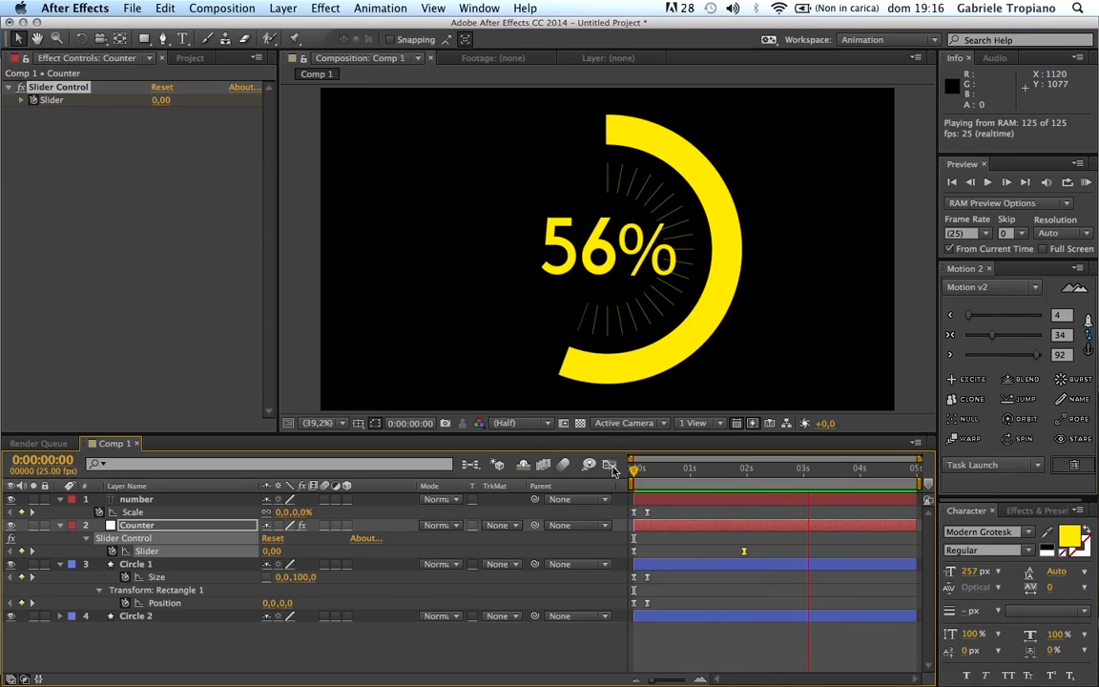
pyautogui.press('space')
# Add Counter Slider keyframes of 59 at 0:00:02:01 and 56 at 0:00:02:06, and play the overshoot from the first frame.
pyautogui.click(749, 471)
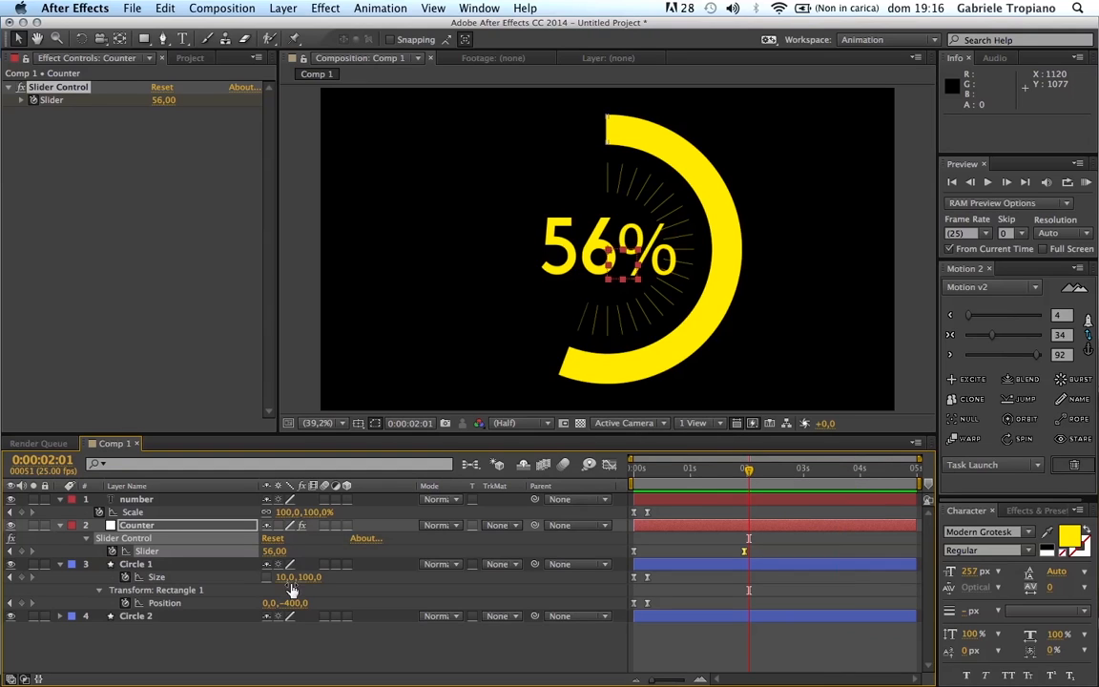
pyautogui.moveTo(275, 552); pyautogui.dragTo(282, 551)
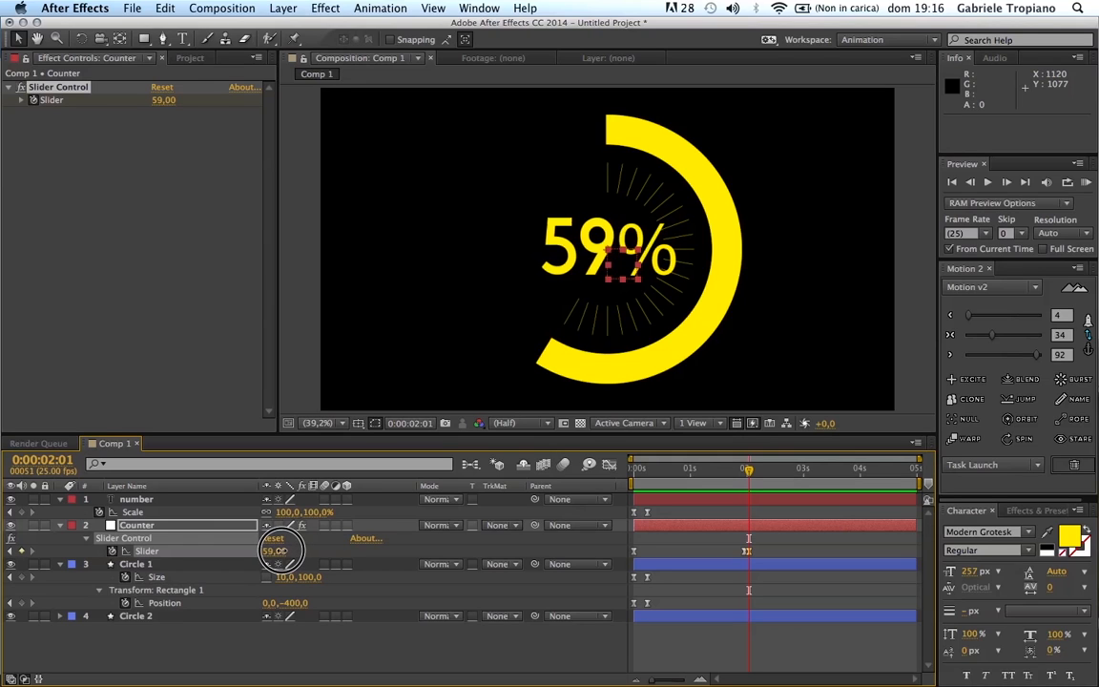
pyautogui.click(749, 472)
pyautogui.moveTo(749, 472); pyautogui.dragTo(761, 472)
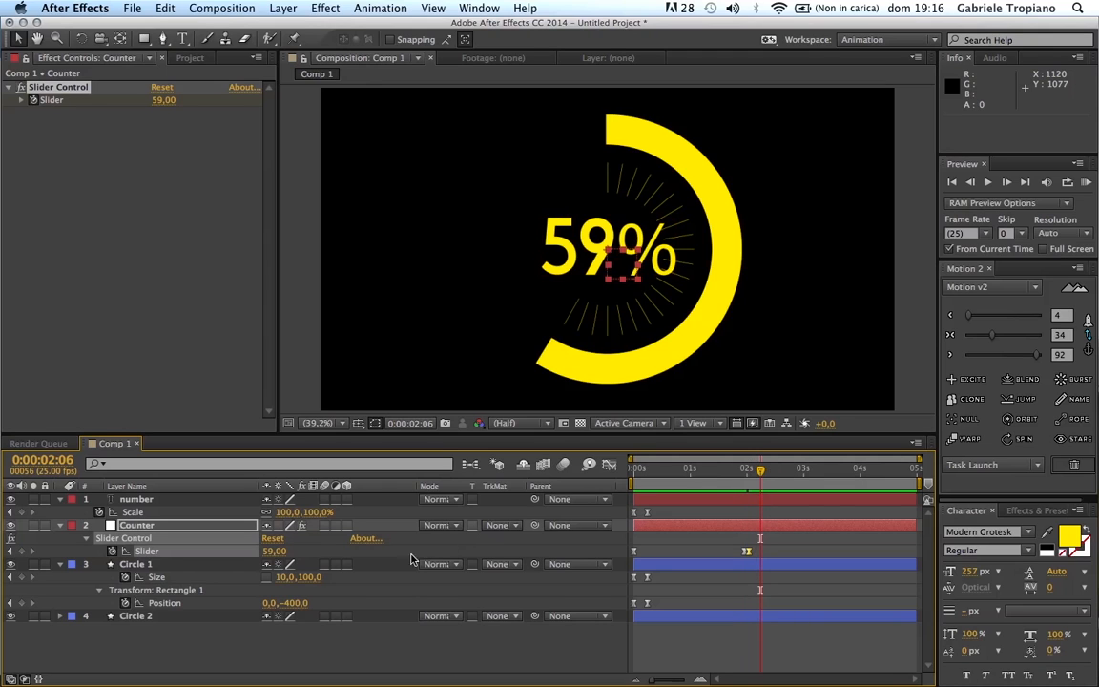
pyautogui.click(275, 552)
pyautogui.write('56')
pyautogui.press('Return')
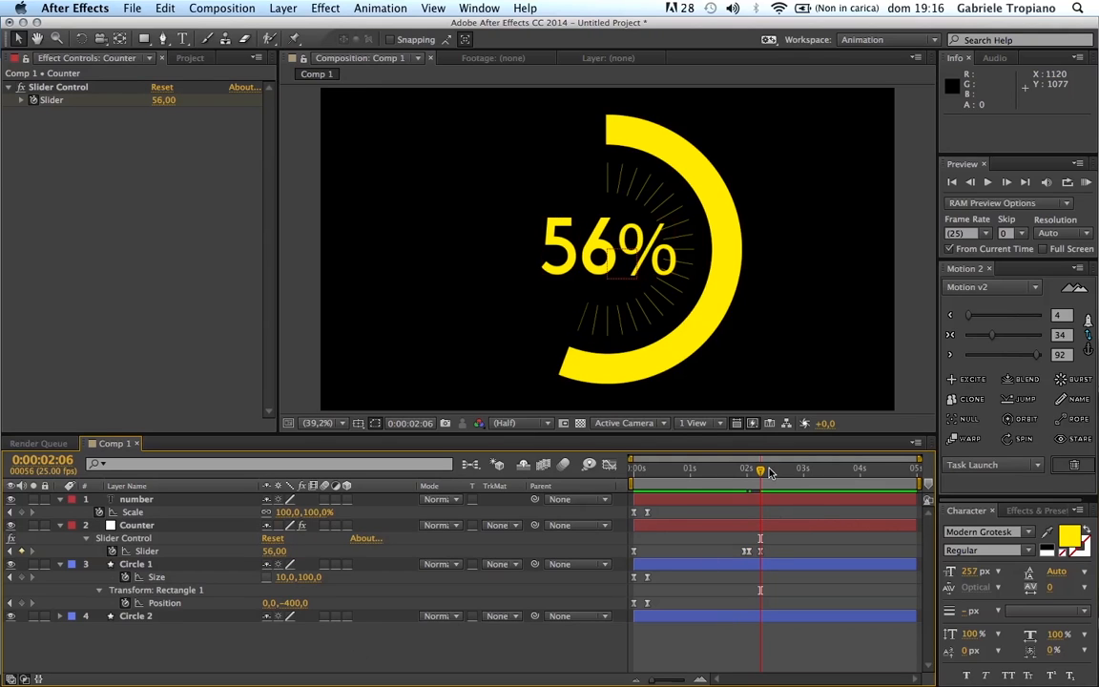
pyautogui.moveTo(761, 474); pyautogui.dragTo(754, 473)
pyautogui.moveTo(763, 473); pyautogui.dragTo(623, 464)
pyautogui.press('space')
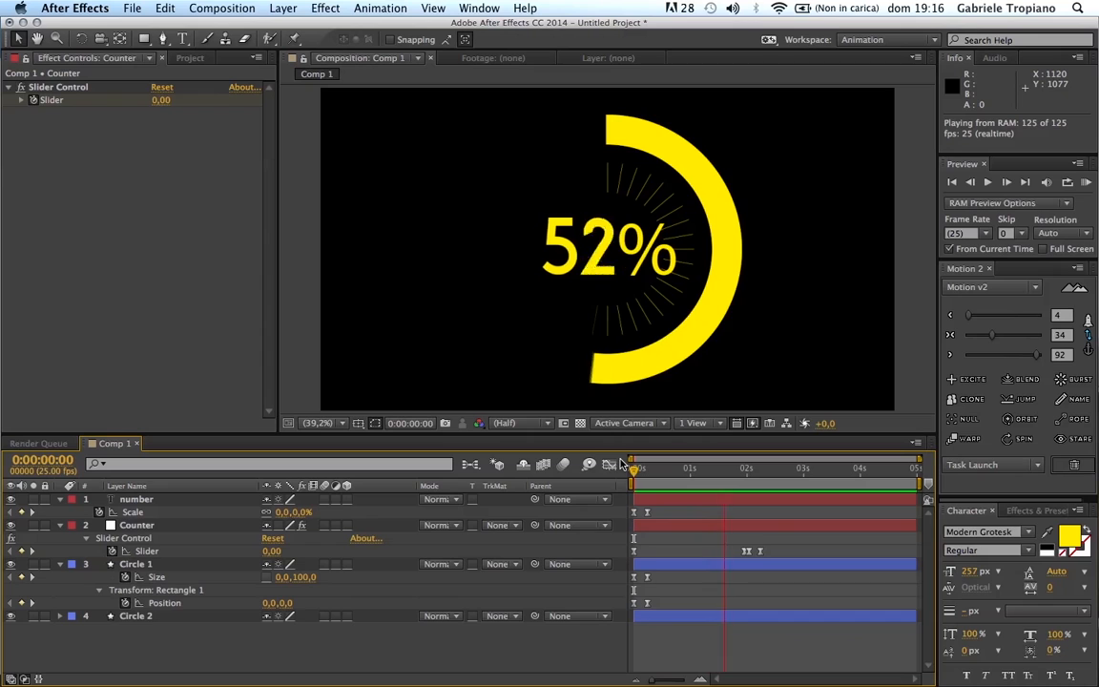
pyautogui.press('space')
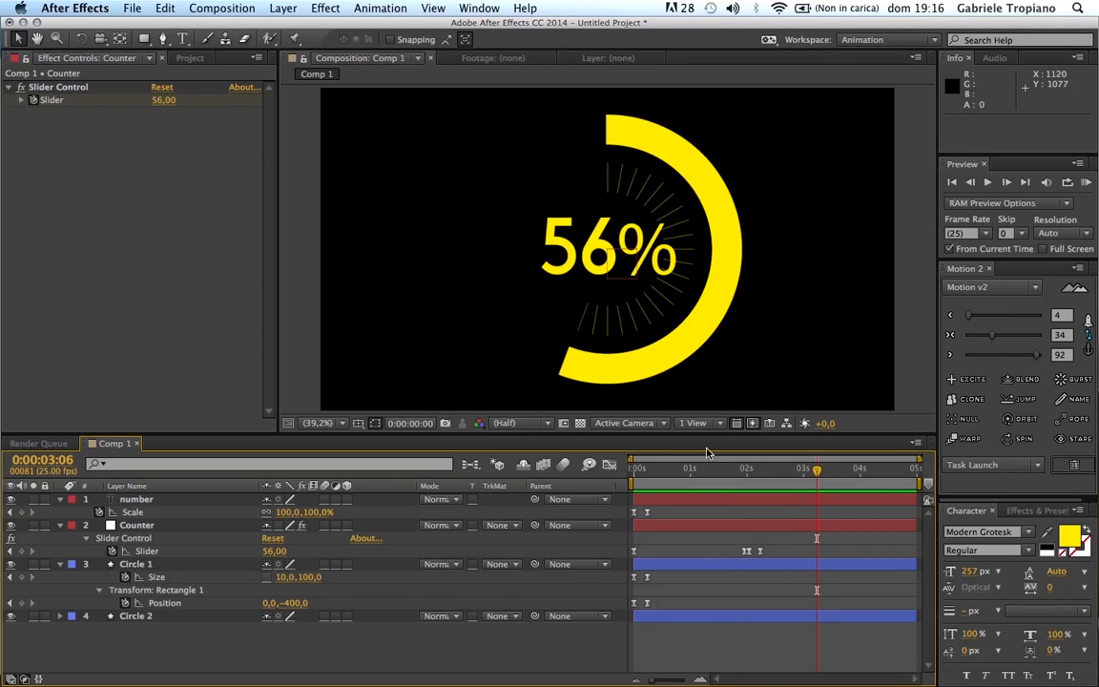
# Set the Motion v2 in-and-out ease of the Counter's last two Slider keyframes to 25.
pyautogui.click(751, 550)
pyautogui.click(775, 550)
pyautogui.click(751, 553)
pyautogui.moveTo(992, 334); pyautogui.dragTo(986, 334)
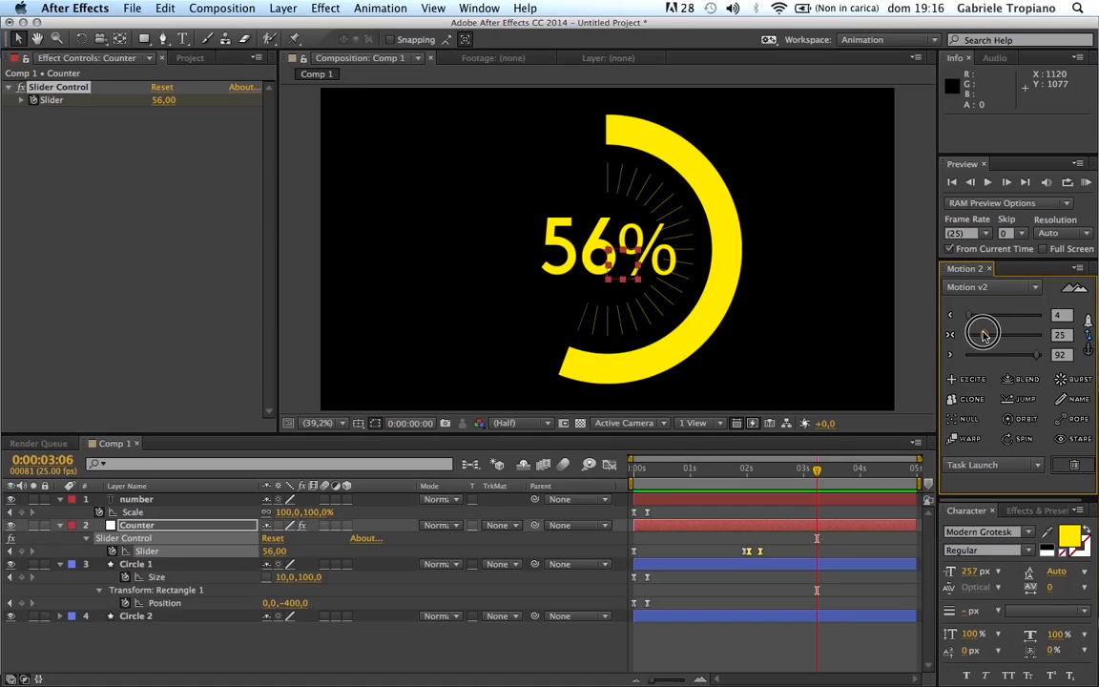
# Move the Counter's final Slider keyframe to 0:00:02:09 and preview the animation from the first frame.
pyautogui.click(765, 552)
pyautogui.click(765, 552)
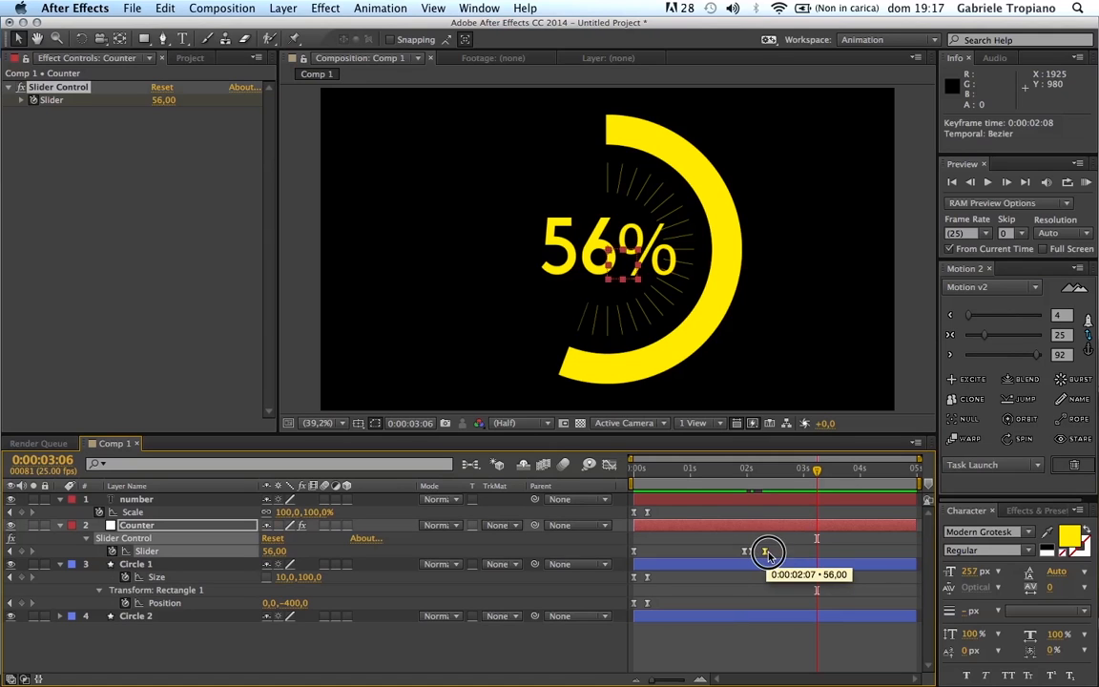
pyautogui.press('Home')
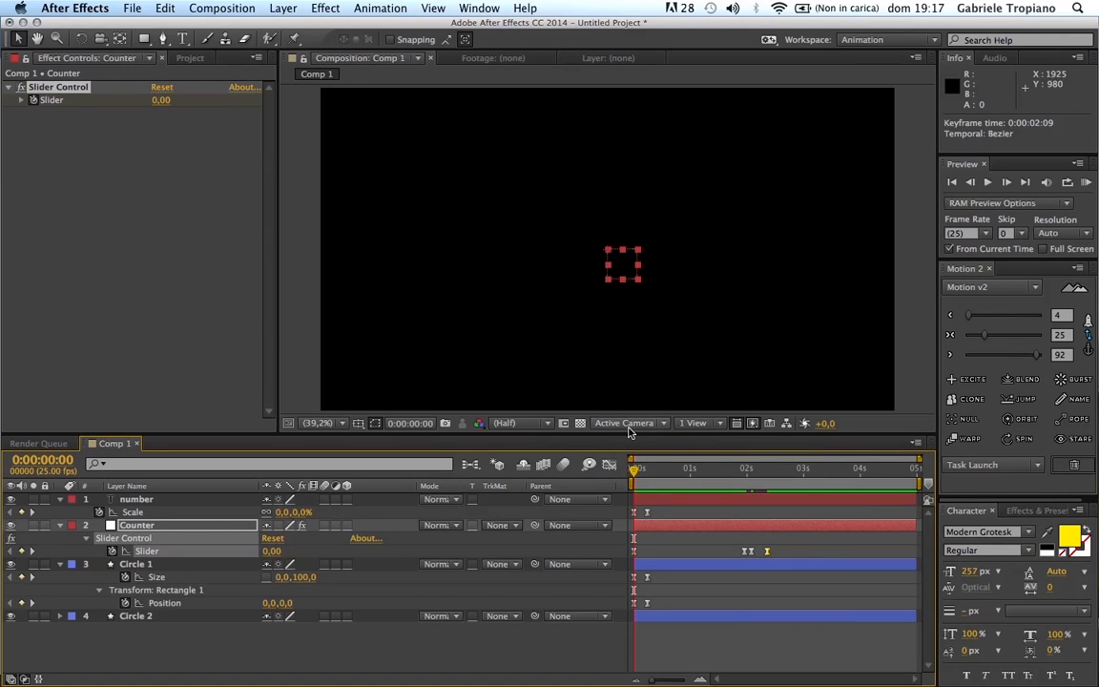
pyautogui.press('KP_0')
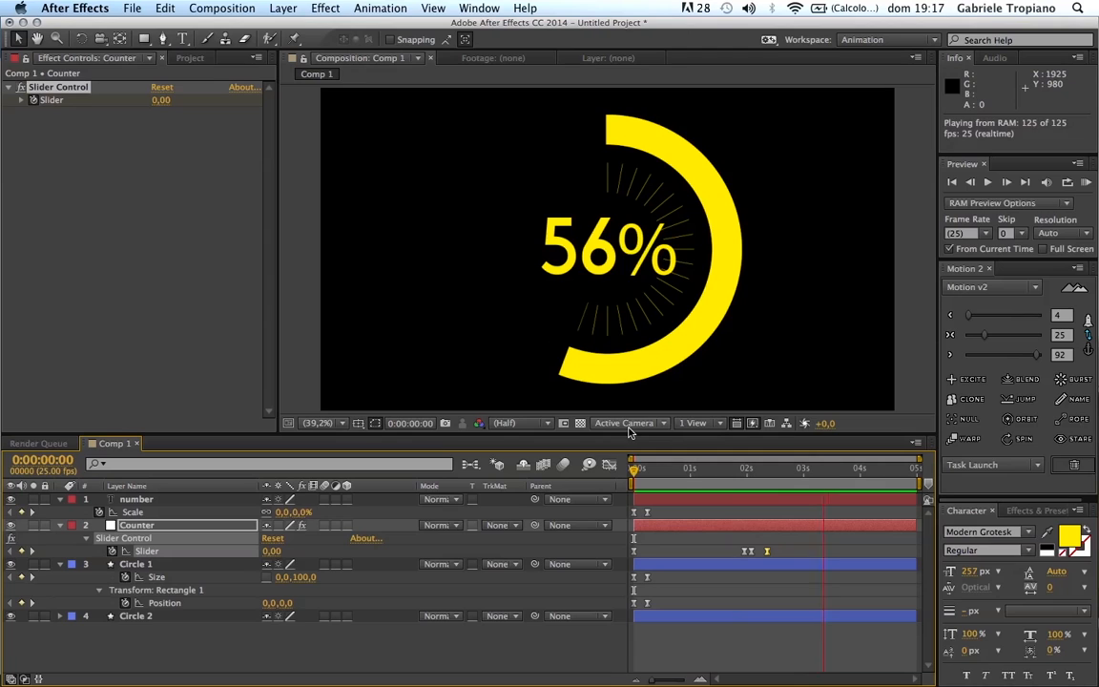
pyautogui.press('space')
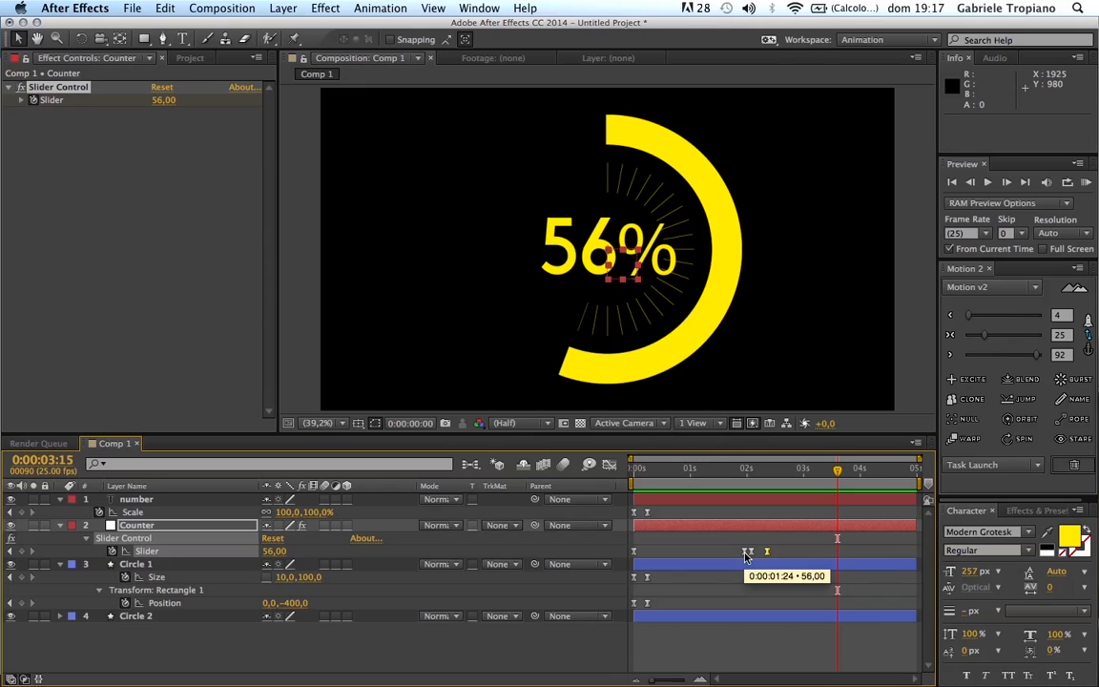
# Delete the Counter's Slider keyframe at 0:00:01:24 and preview the smoother overshoot from the first frame.
pyautogui.click(777, 507)
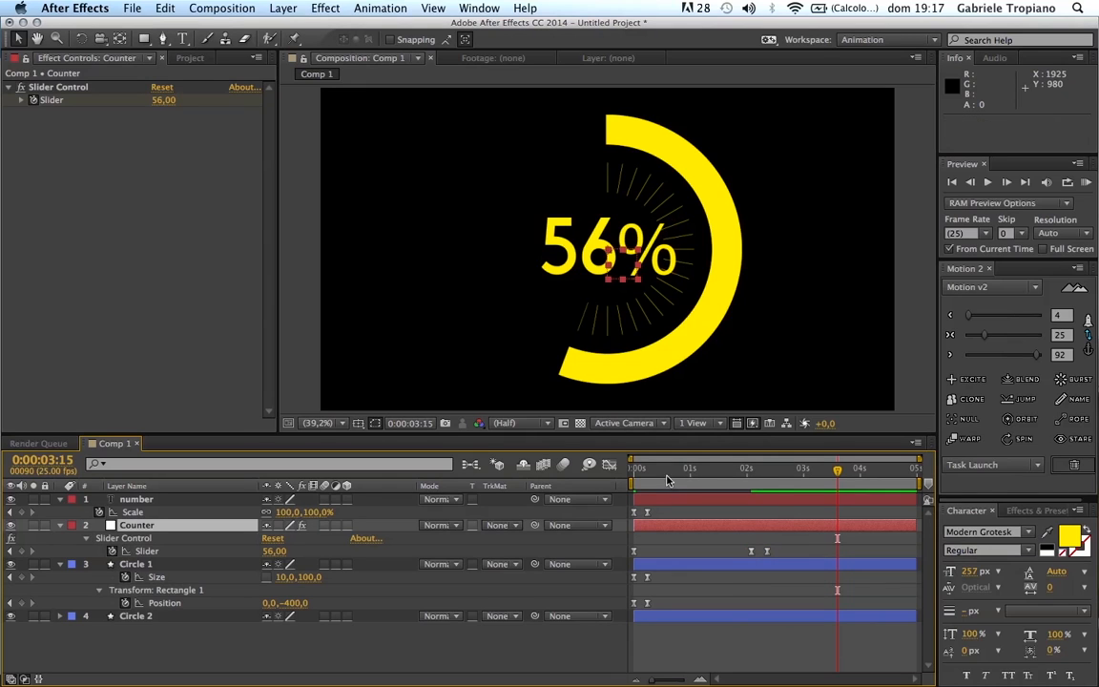
pyautogui.moveTo(838, 470); pyautogui.dragTo(625, 470)
pyautogui.press('KP_0')
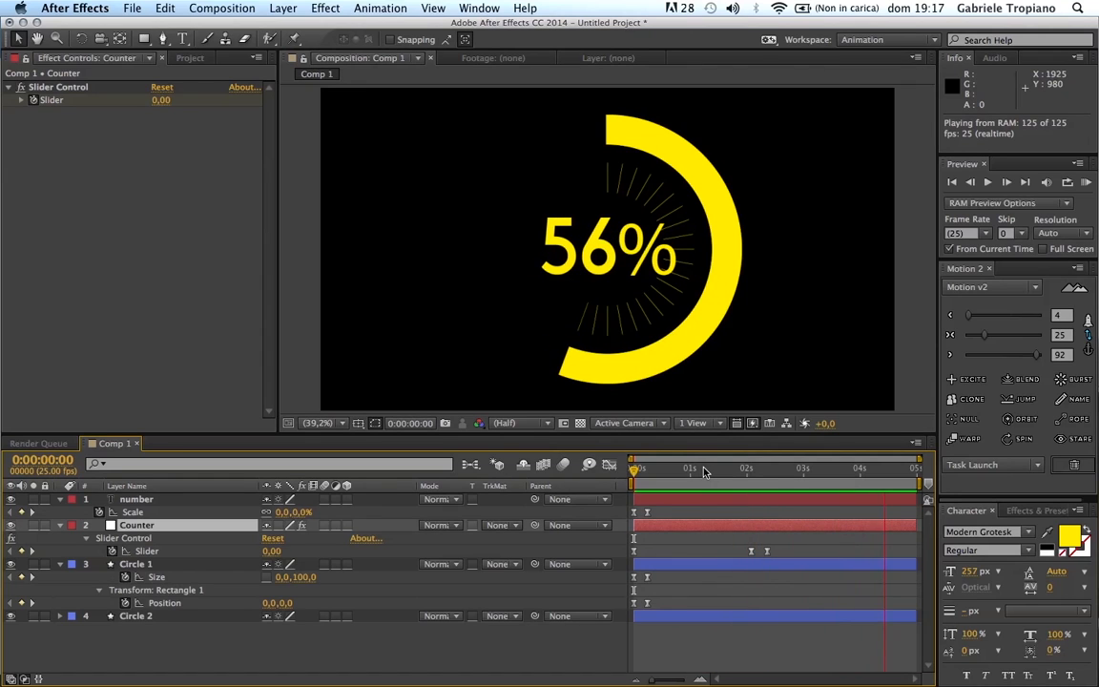
pyautogui.press('space')
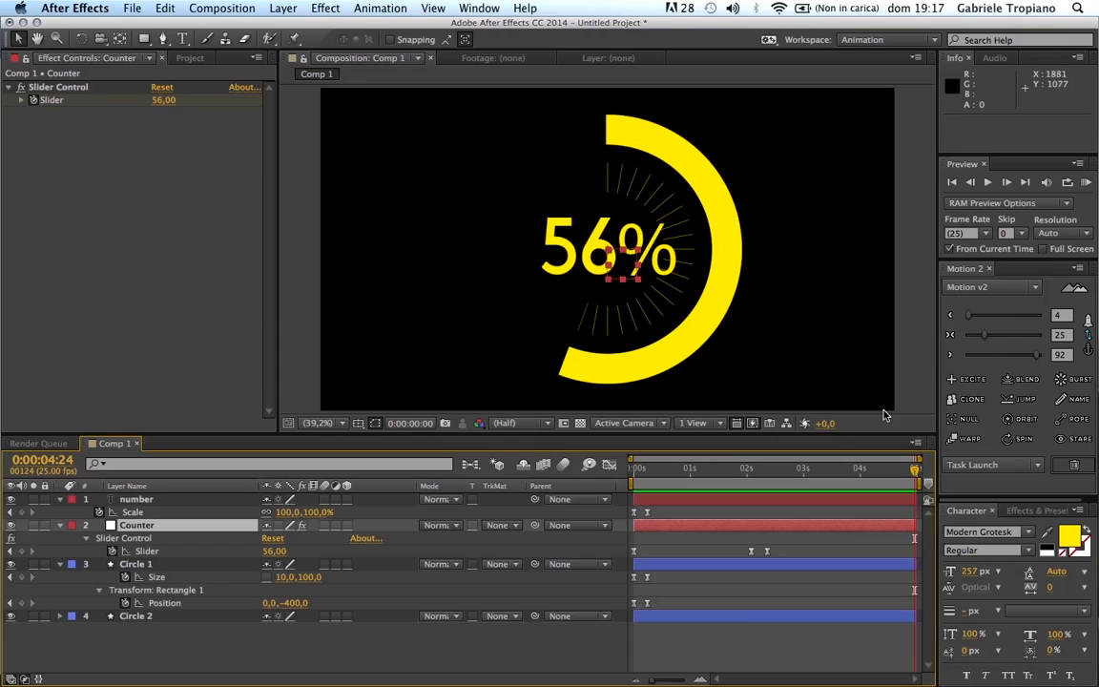
pyautogui.moveTo(769, 470); pyautogui.dragTo(777, 467)
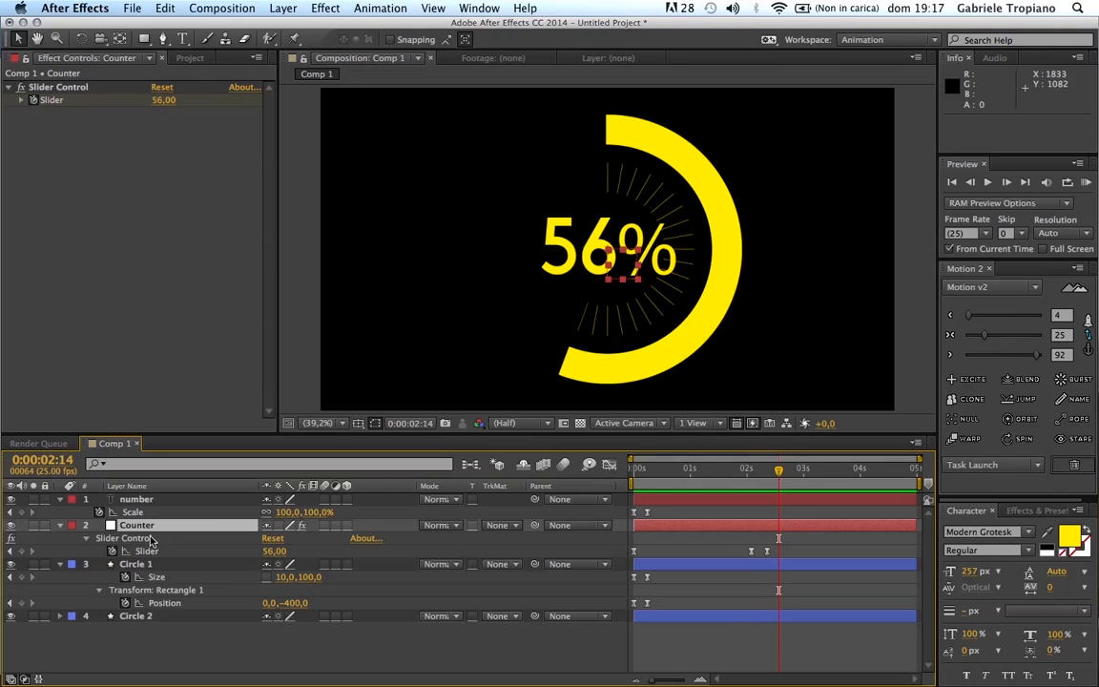
# Keyframe Circle 1's Size at 10,100 on 0:00:02:09, 10,124 on 0:00:02:16 and 10,100 on 0:00:02:20.
pyautogui.click(146, 564)
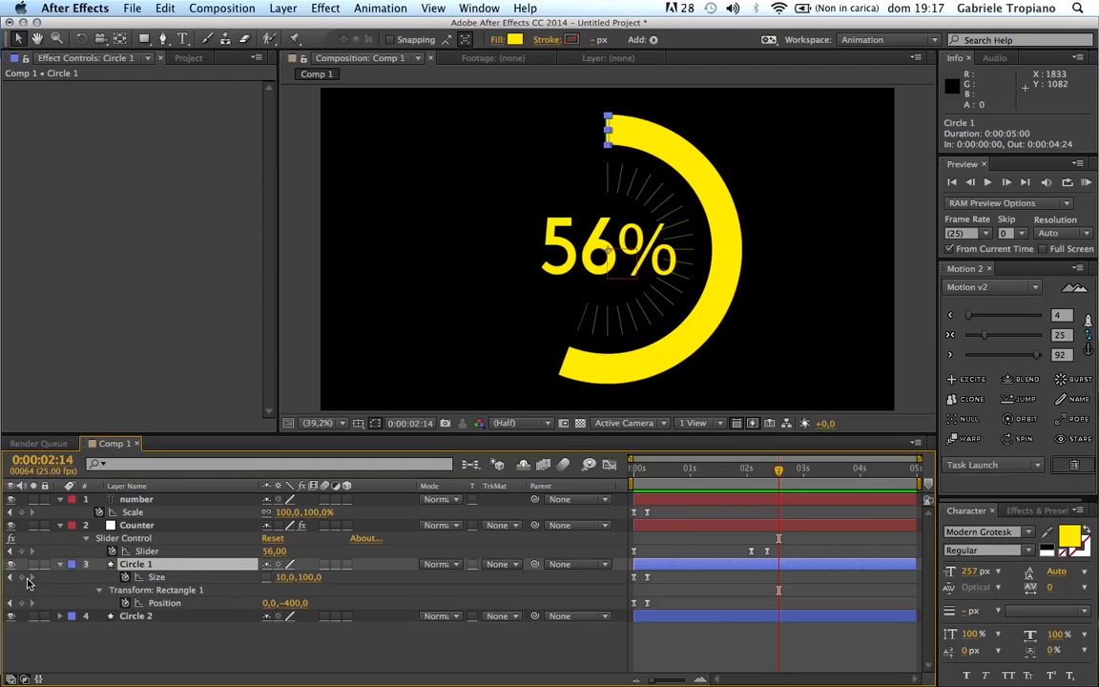
pyautogui.moveTo(779, 469); pyautogui.dragTo(767, 470)
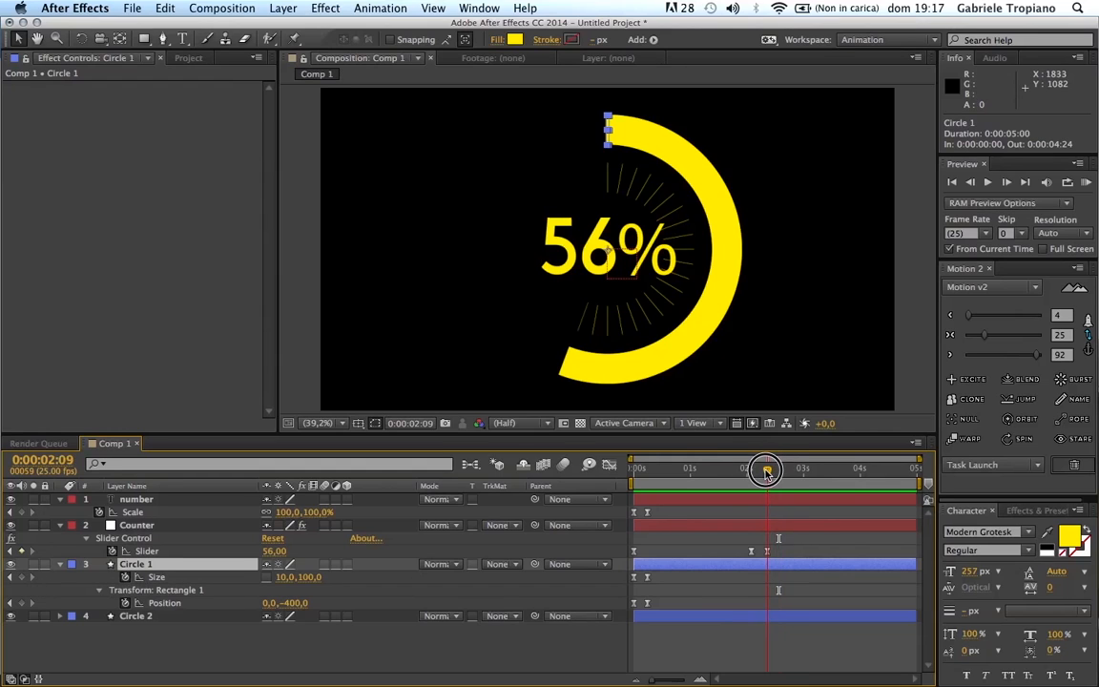
pyautogui.click(22, 577)
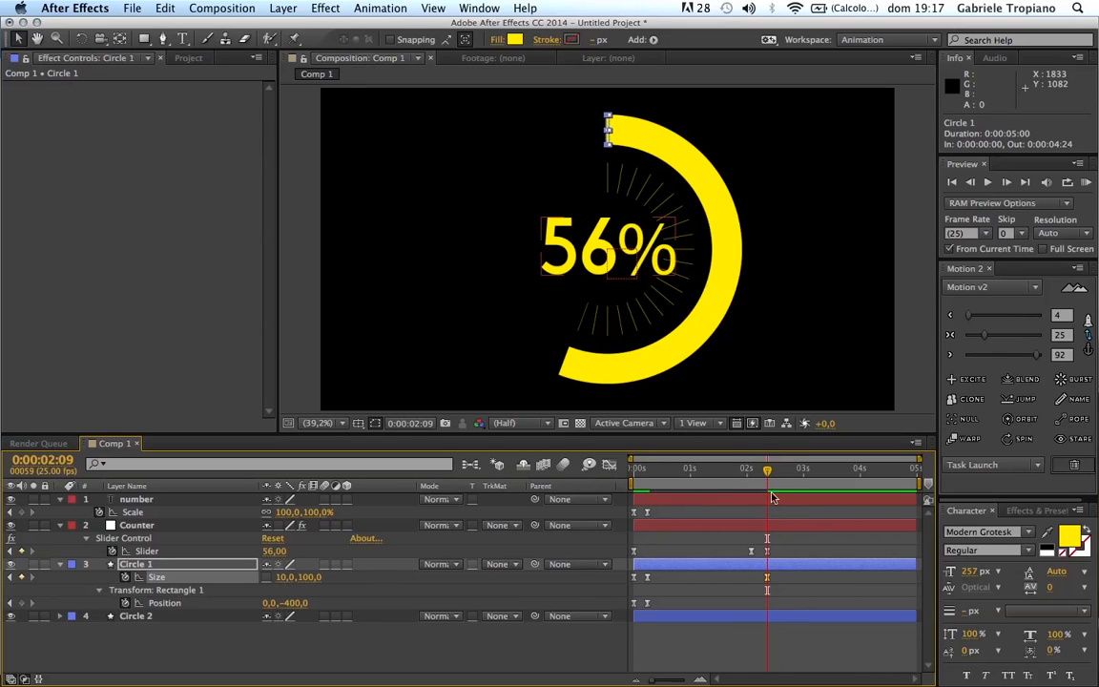
pyautogui.moveTo(767, 468); pyautogui.dragTo(784, 470)
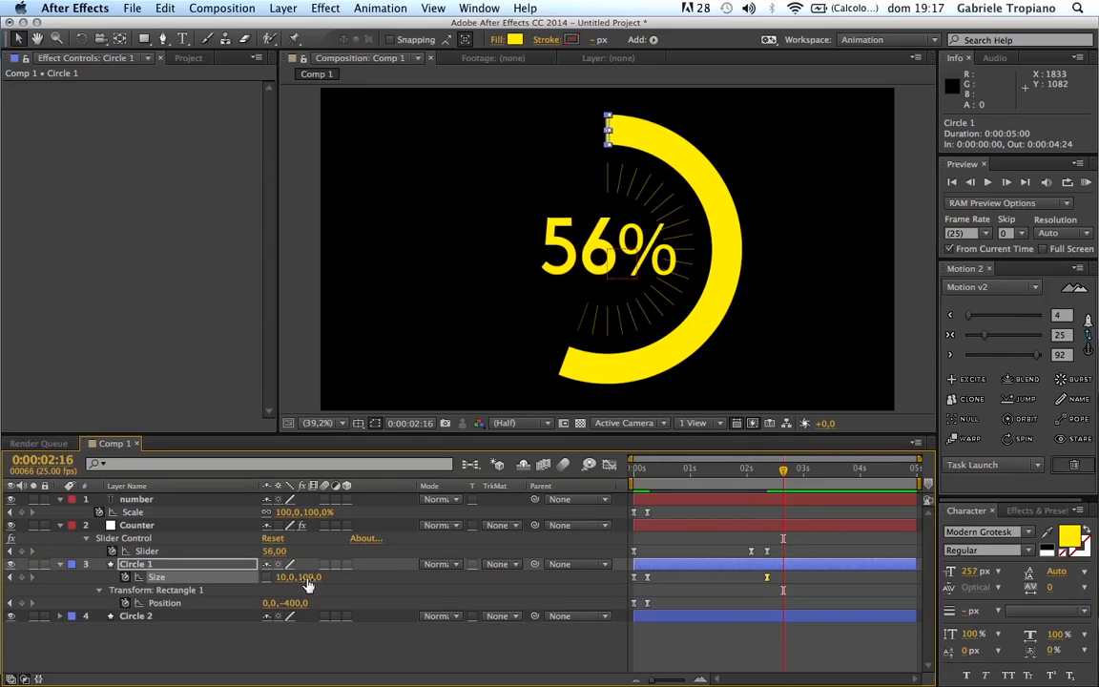
pyautogui.moveTo(308, 585); pyautogui.dragTo(324, 578)
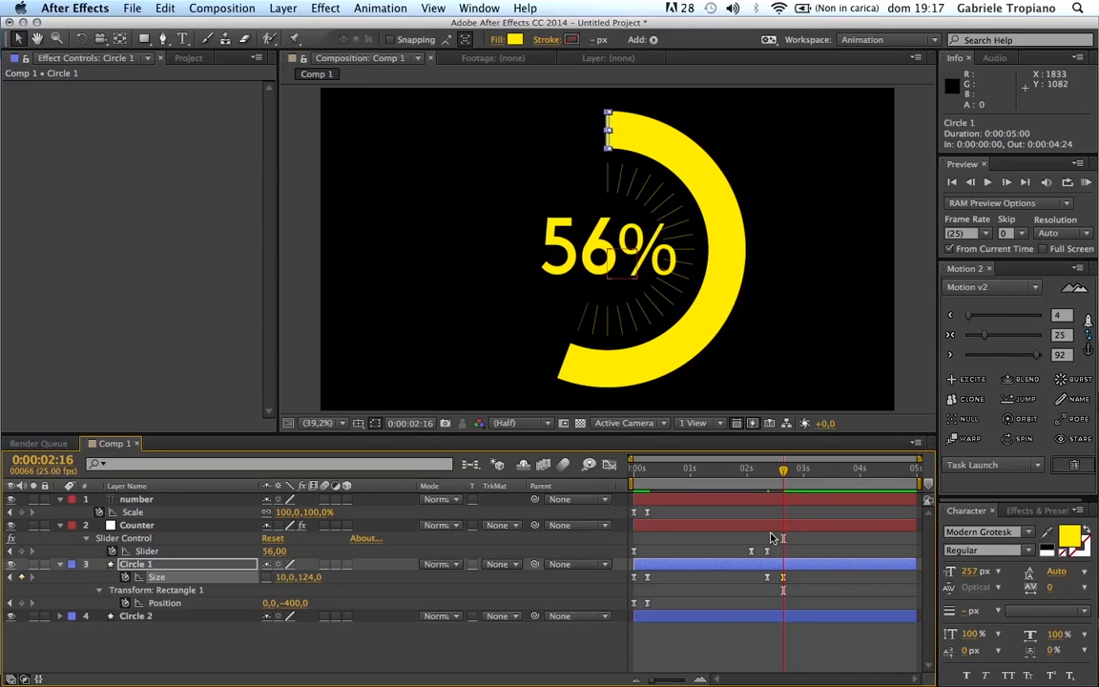
pyautogui.moveTo(786, 475); pyautogui.dragTo(790, 473)
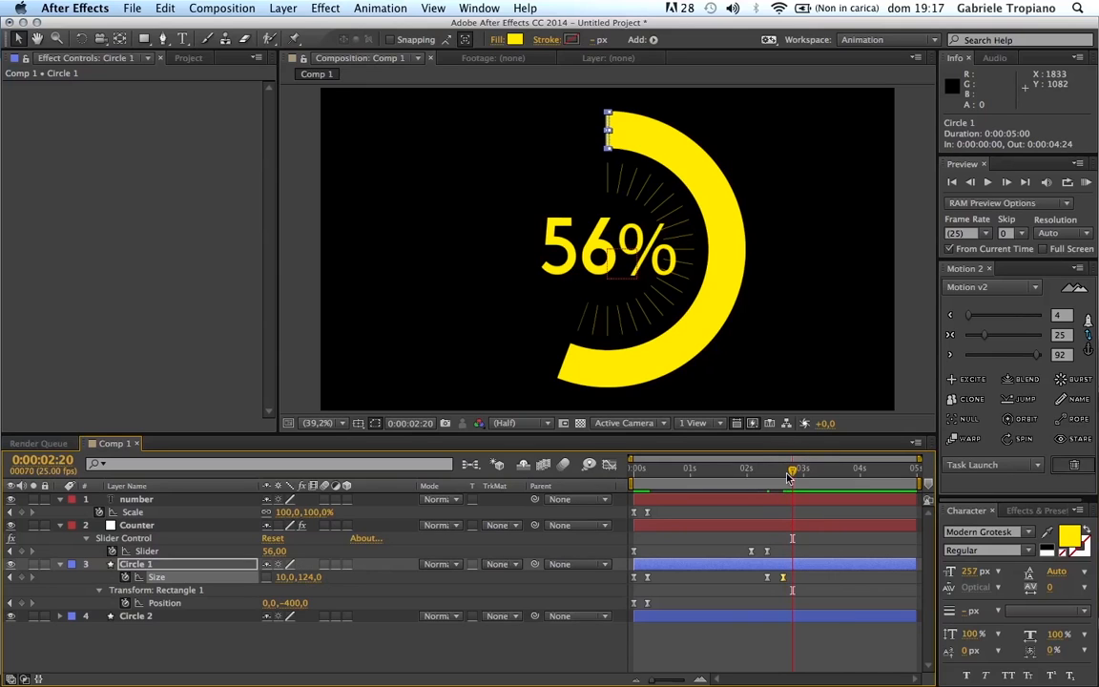
pyautogui.click(308, 575)
pyautogui.click(334, 635)
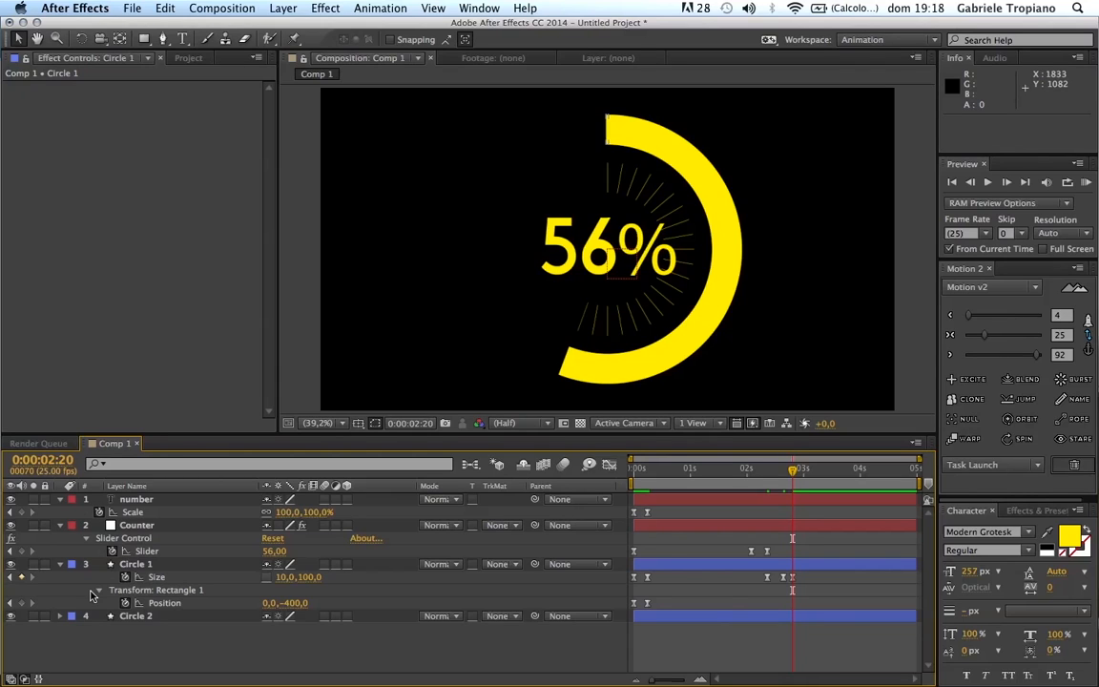
# Expand Circle 2's Rectangle Path 1 and place a first Size keyframe of 1,100 at 0:00:02:09.
pyautogui.click(60, 618)
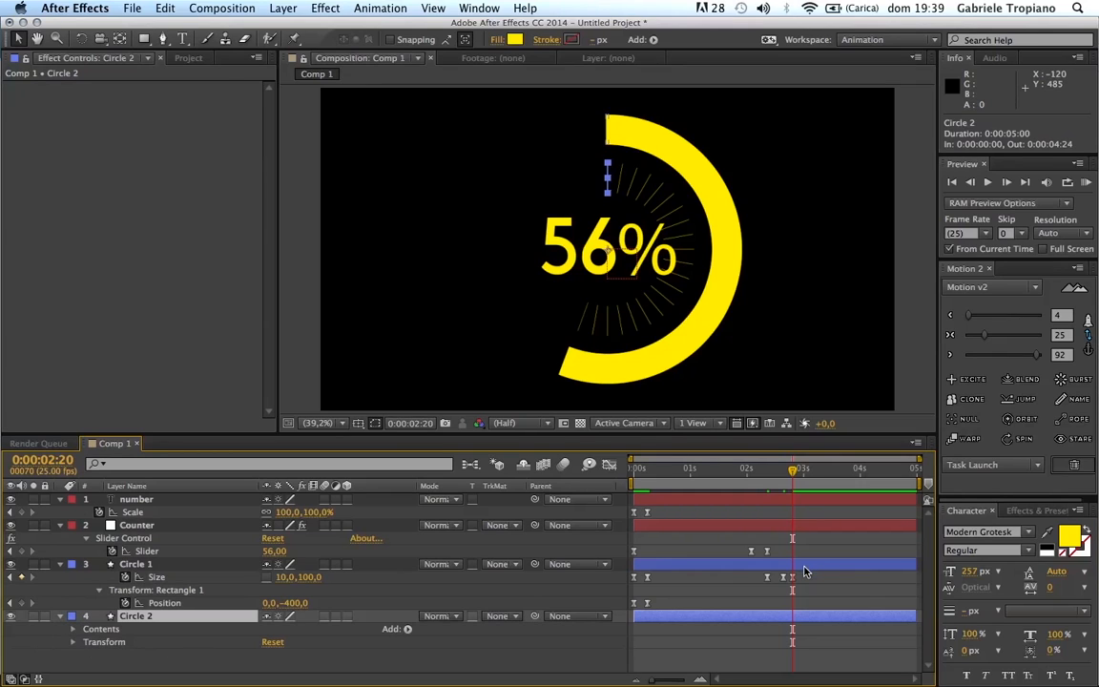
pyautogui.click(74, 629)
pyautogui.scroll(-2, 74, 635)
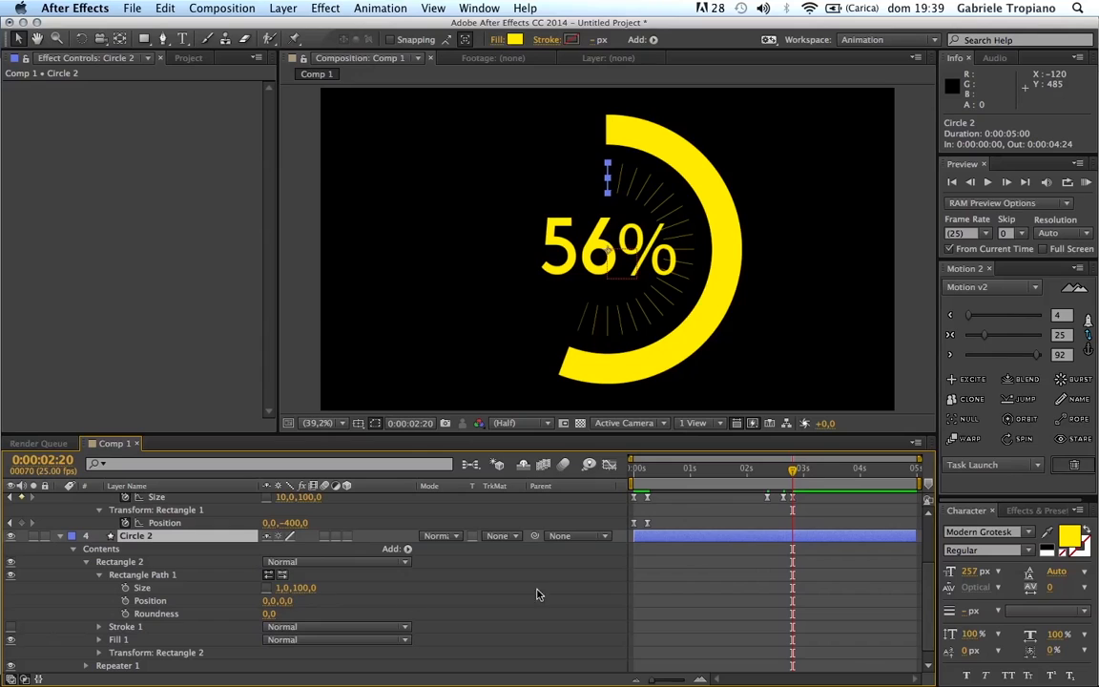
pyautogui.moveTo(793, 472); pyautogui.dragTo(783, 469)
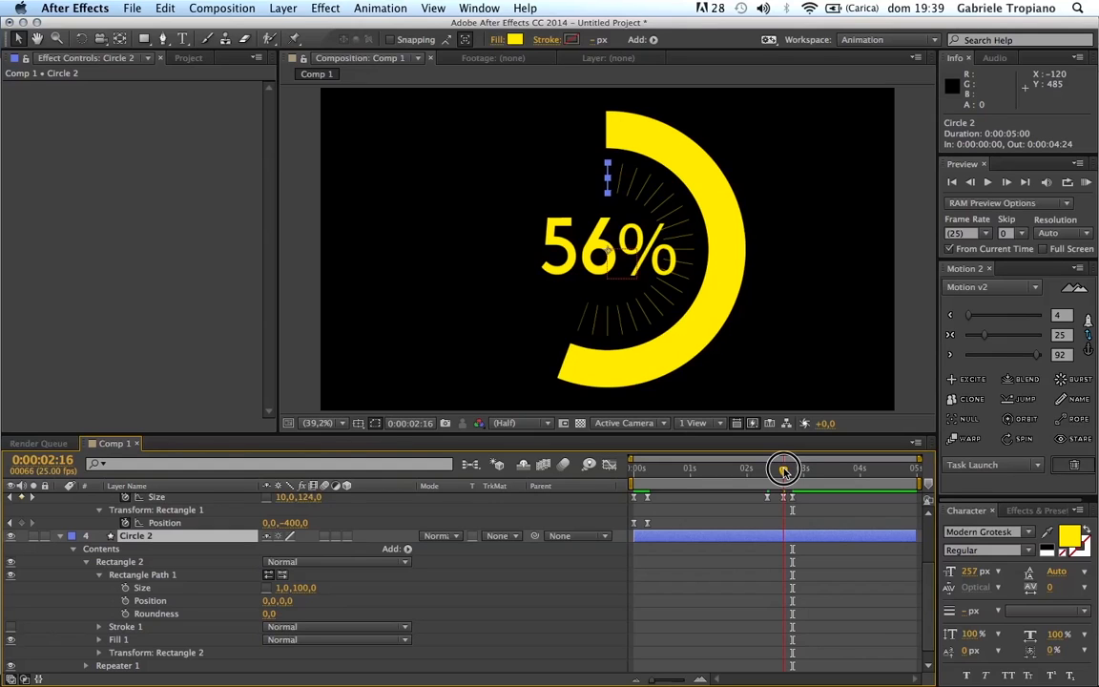
pyautogui.click(125, 588)
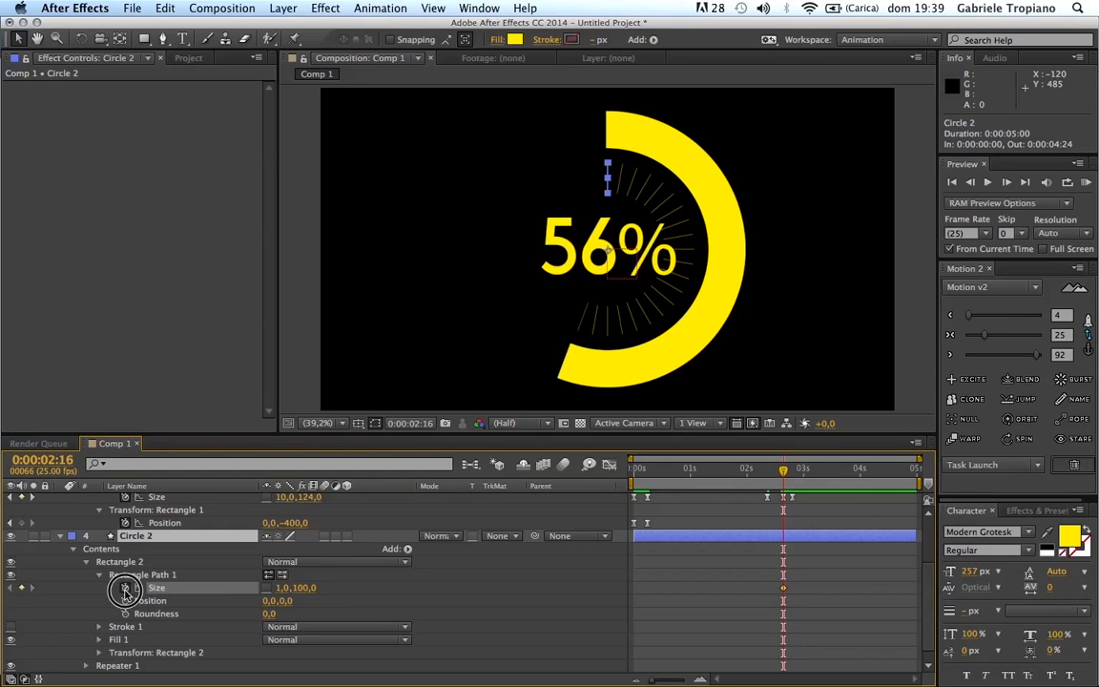
pyautogui.moveTo(784, 468); pyautogui.dragTo(768, 469)
pyautogui.moveTo(782, 589); pyautogui.dragTo(768, 590)
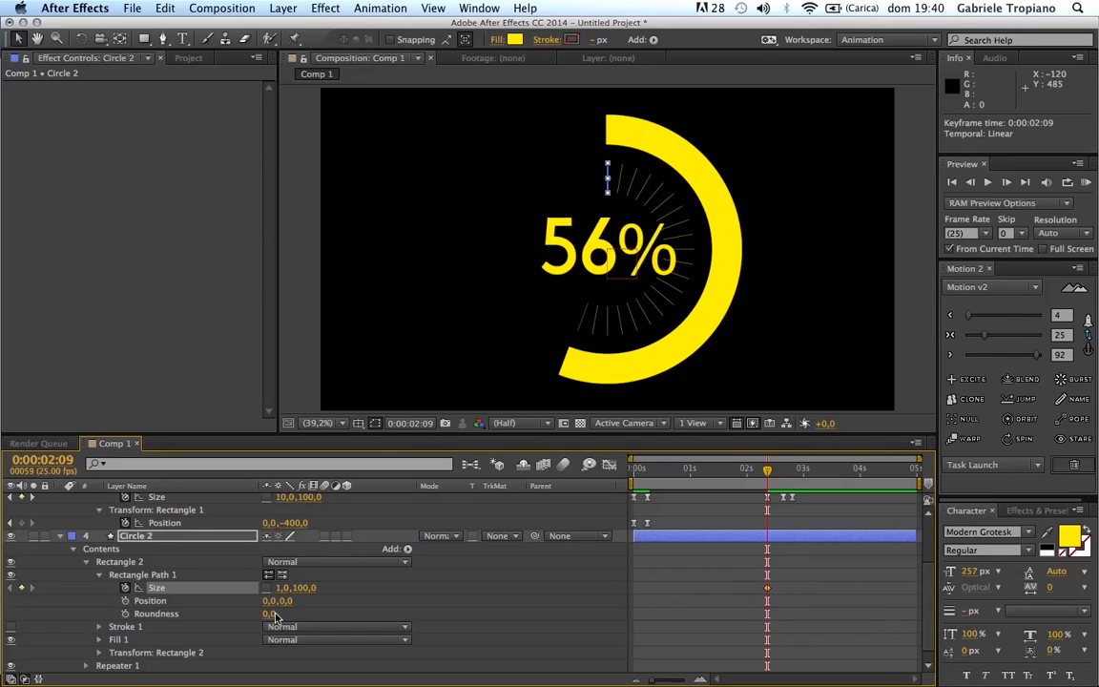
# Set the width in Circle 2's Size to 10 at 0:00:02:16 and 1 at 0:00:02:20, and collapse the layer.
pyautogui.moveTo(768, 468); pyautogui.dragTo(784, 469)
pyautogui.click(284, 589)
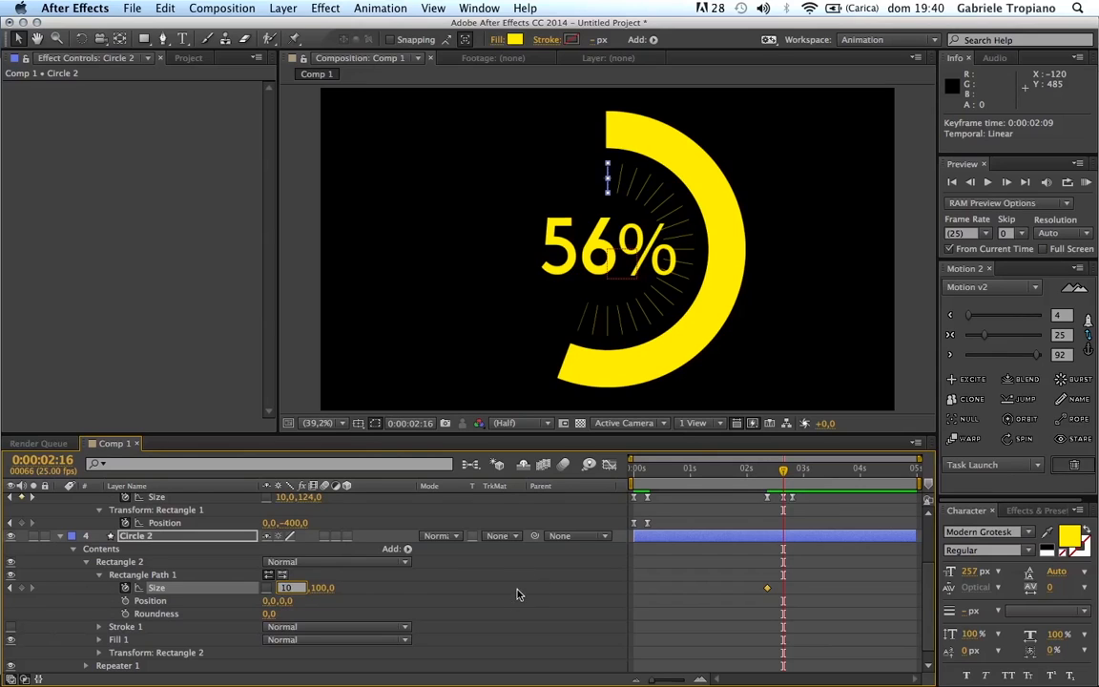
pyautogui.press('Return')
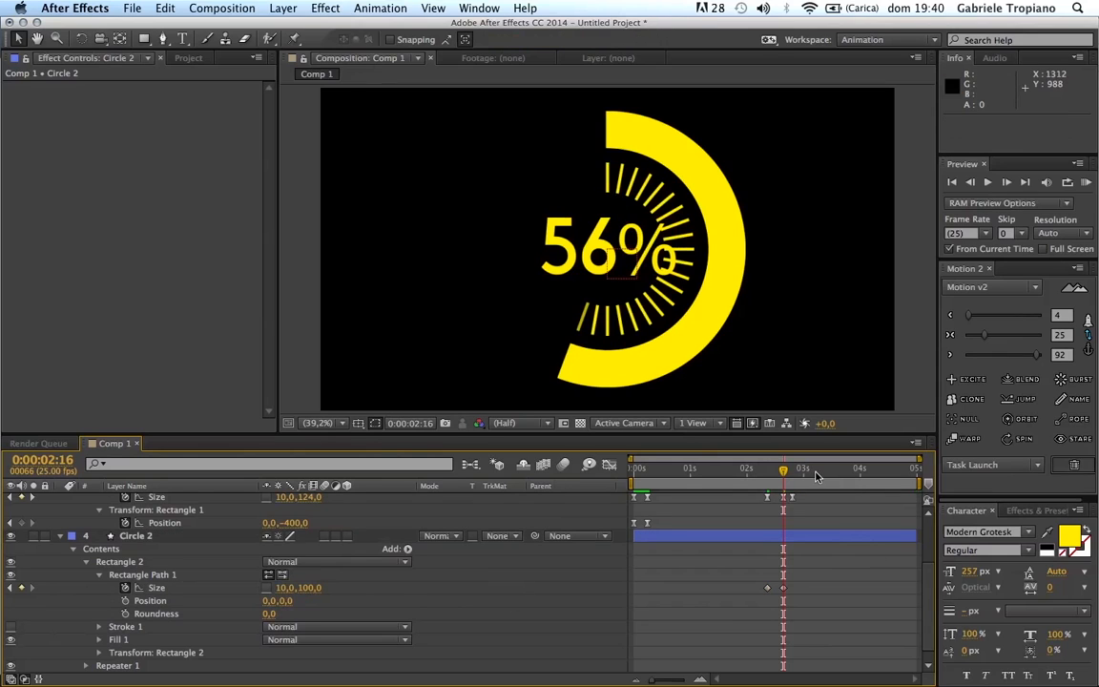
pyautogui.moveTo(784, 471); pyautogui.dragTo(792, 469)
pyautogui.click(287, 588)
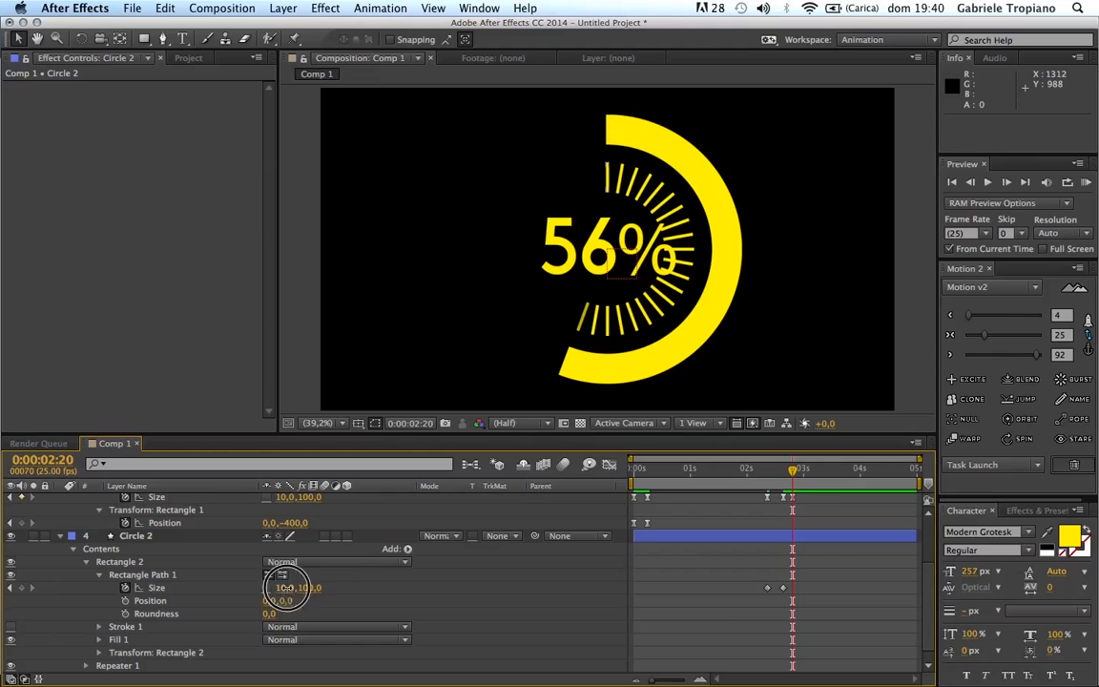
pyautogui.press('Return')
pyautogui.moveTo(775, 472); pyautogui.dragTo(792, 467)
pyautogui.scroll(2, 658, 546)
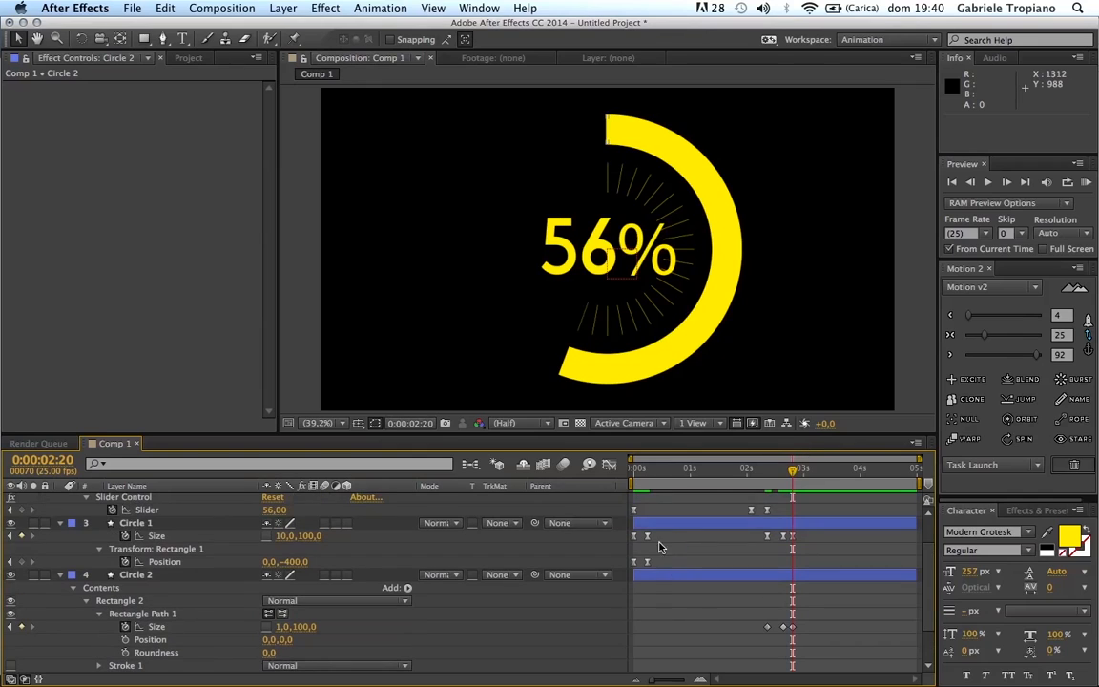
pyautogui.click(60, 576)
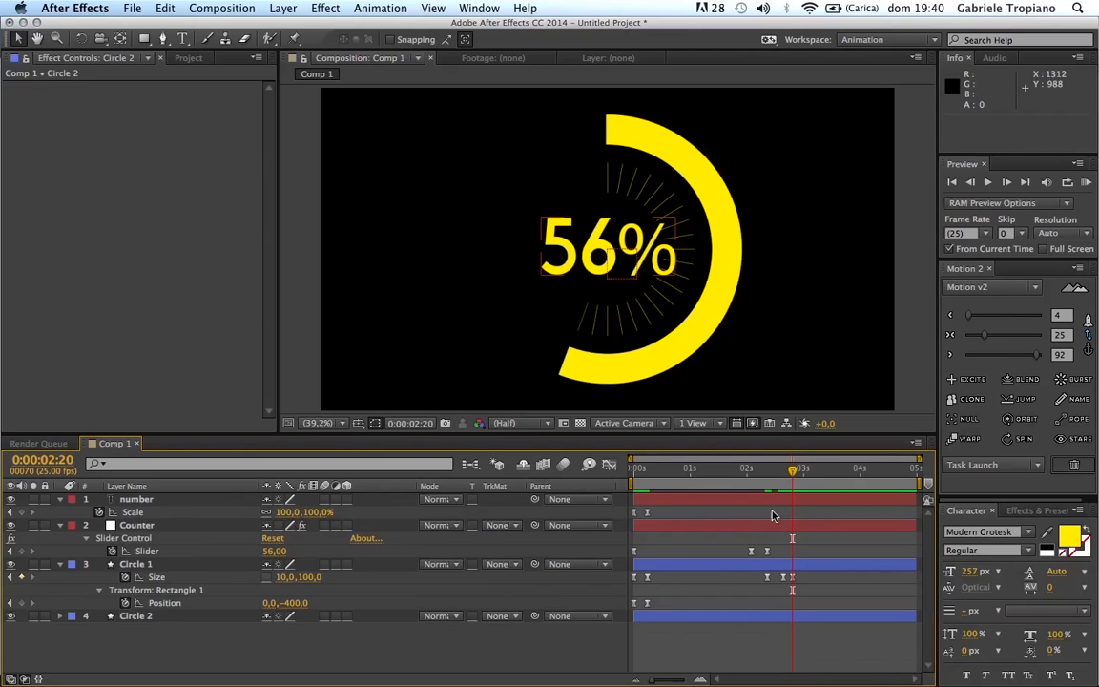
# Keyframe the number layer's Scale at 100% on 0:00:02:09, 110% on 0:00:02:16 and 100% on 0:00:02:20.
pyautogui.moveTo(792, 469); pyautogui.dragTo(767, 471)
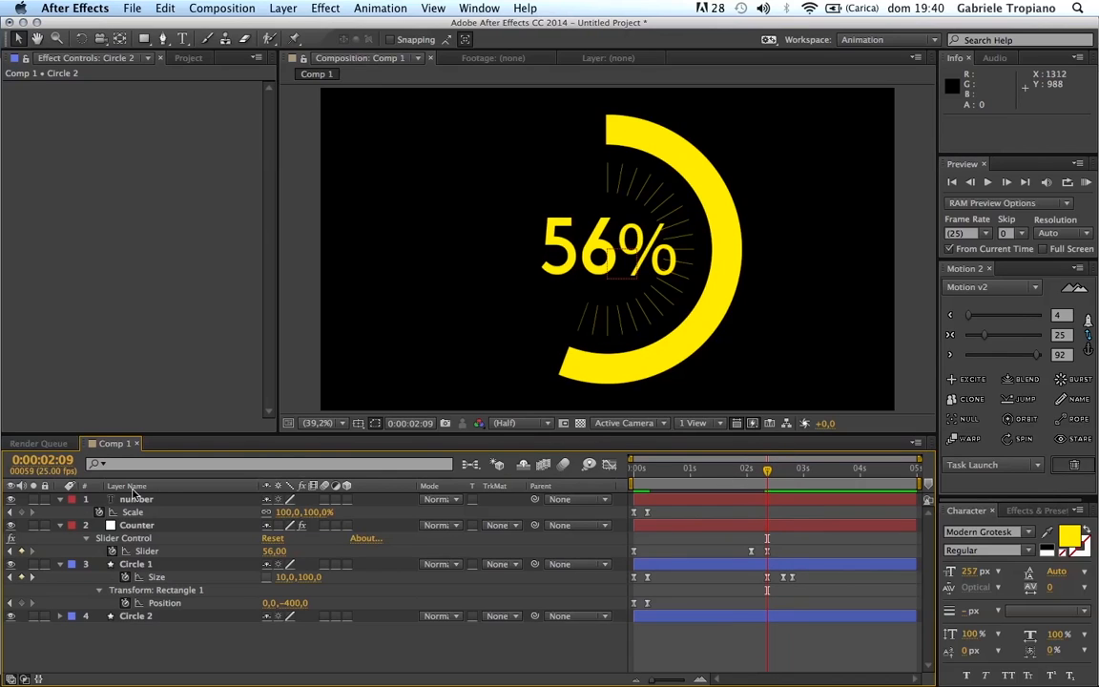
pyautogui.click(22, 513)
pyautogui.moveTo(773, 481); pyautogui.dragTo(785, 472)
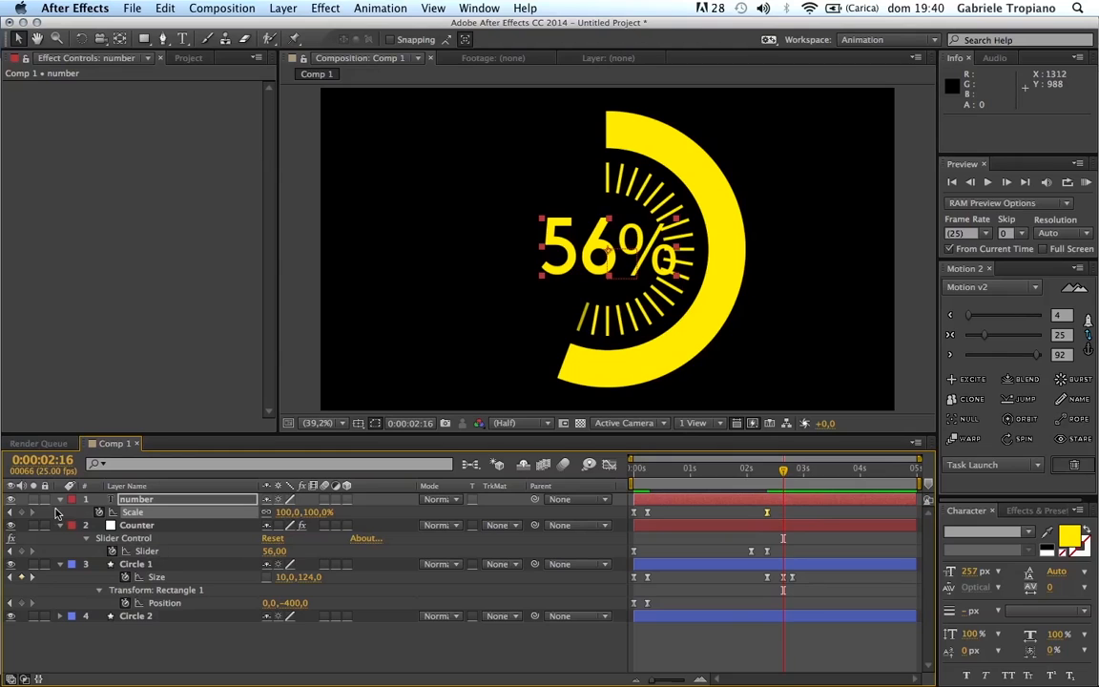
pyautogui.click(22, 513)
pyautogui.moveTo(292, 512); pyautogui.dragTo(315, 505)
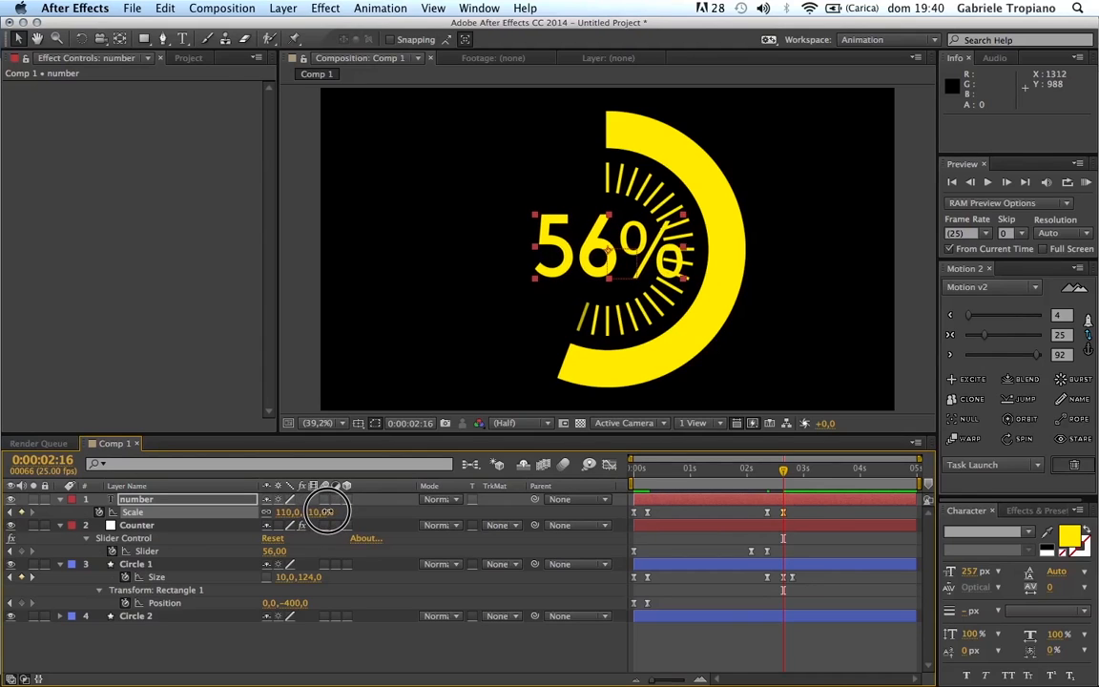
pyautogui.moveTo(783, 470); pyautogui.dragTo(795, 471)
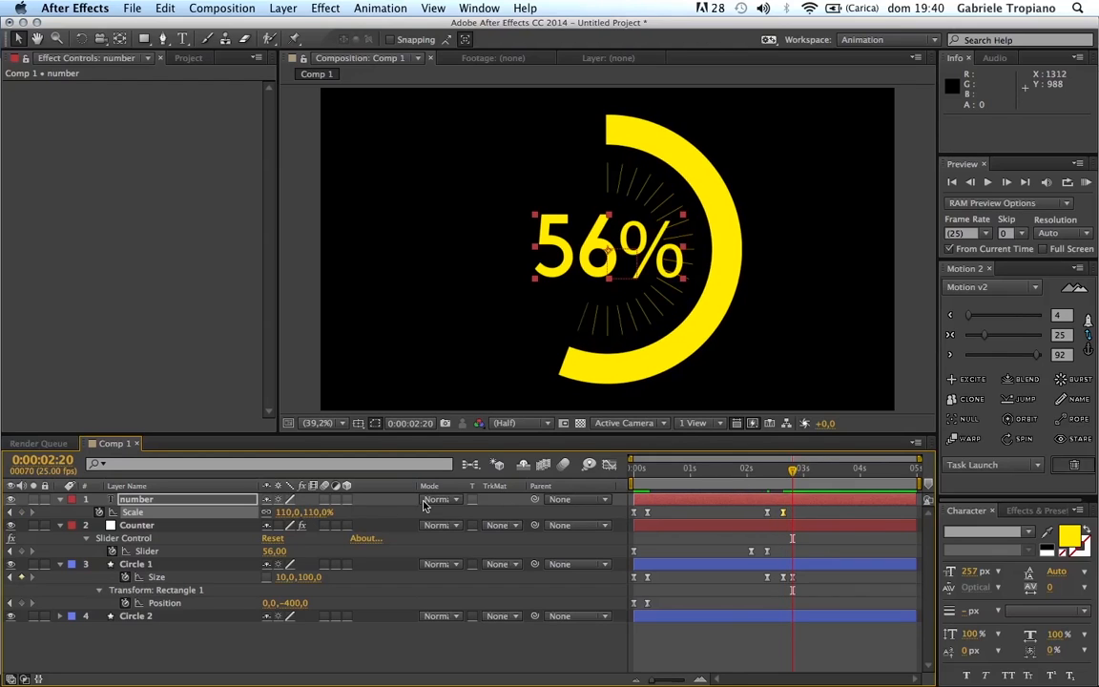
pyautogui.click(314, 512)
pyautogui.write('100')
pyautogui.click(486, 630)
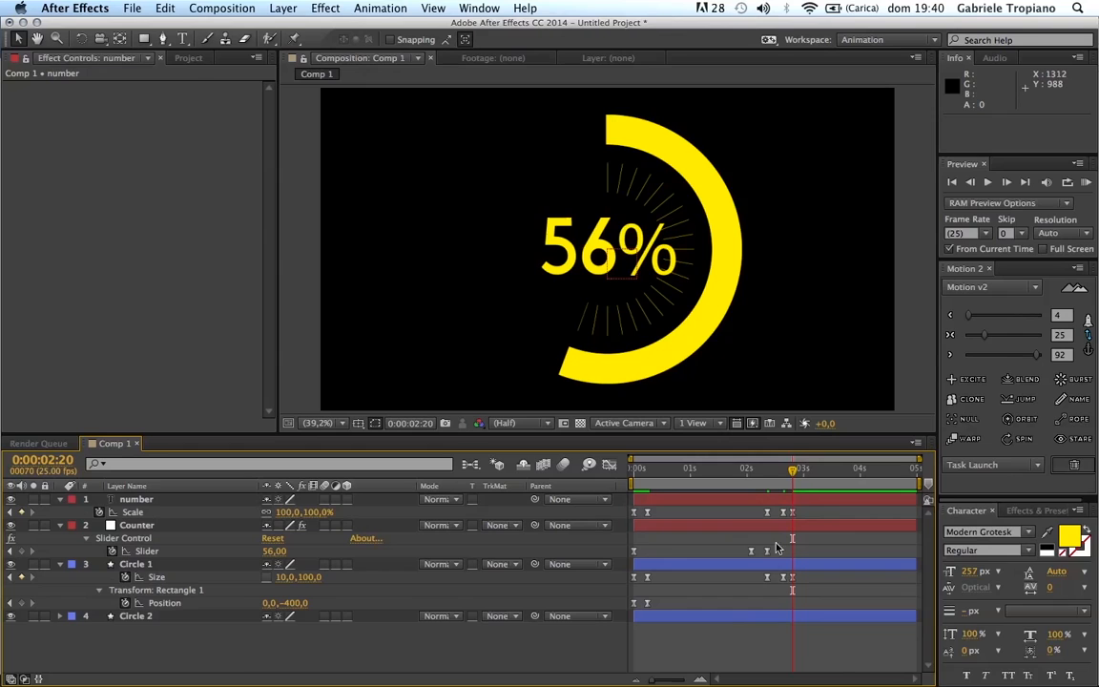
# Show only Circle 2's keyframed Size property under its layer in the timeline.
pyautogui.click(59, 616)
pyautogui.scroll(-3, 56, 552)
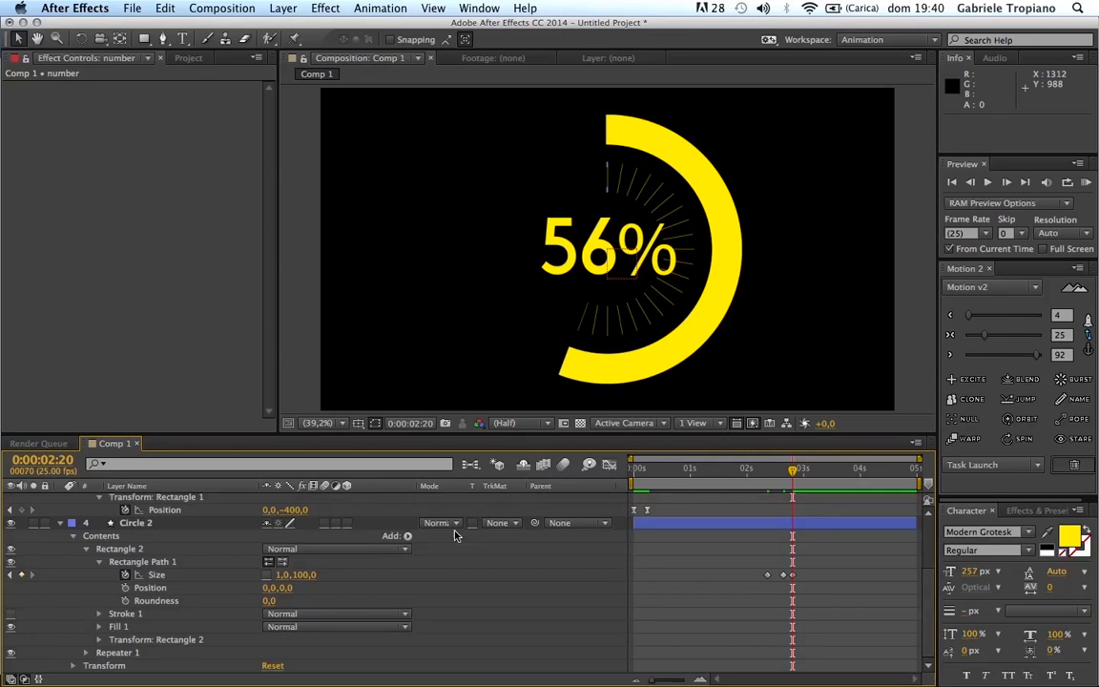
pyautogui.click(142, 524)
pyautogui.press('u')
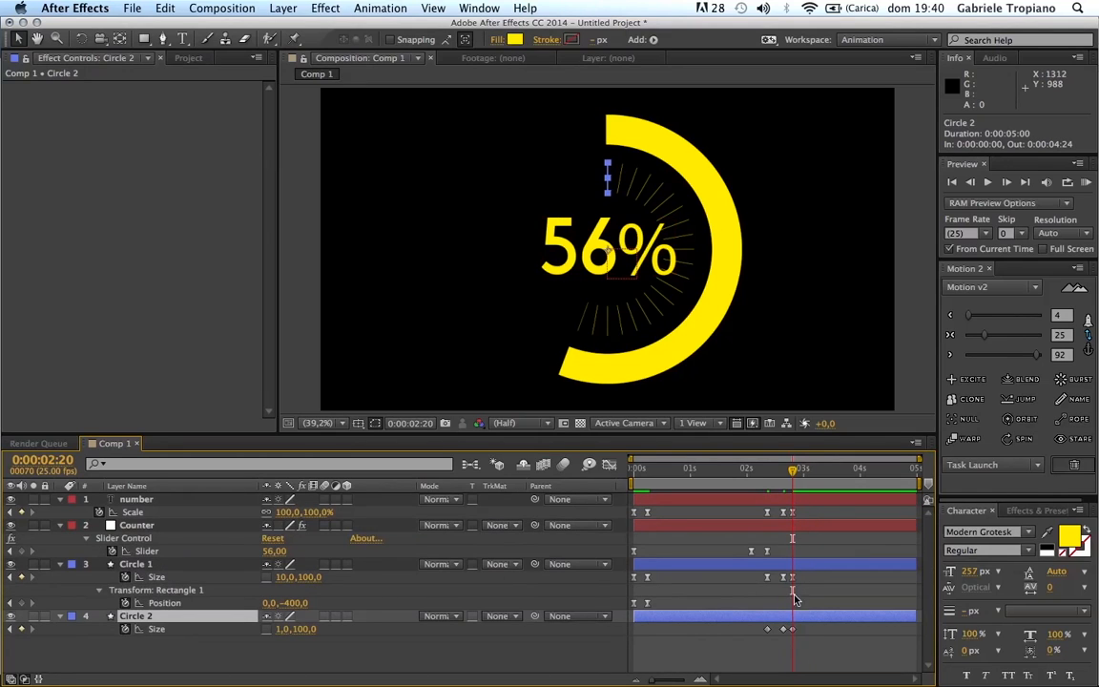
# Play a RAM preview of the whole animation from the first frame, stop it and deselect the layer.
pyautogui.moveTo(792, 469); pyautogui.dragTo(608, 463)
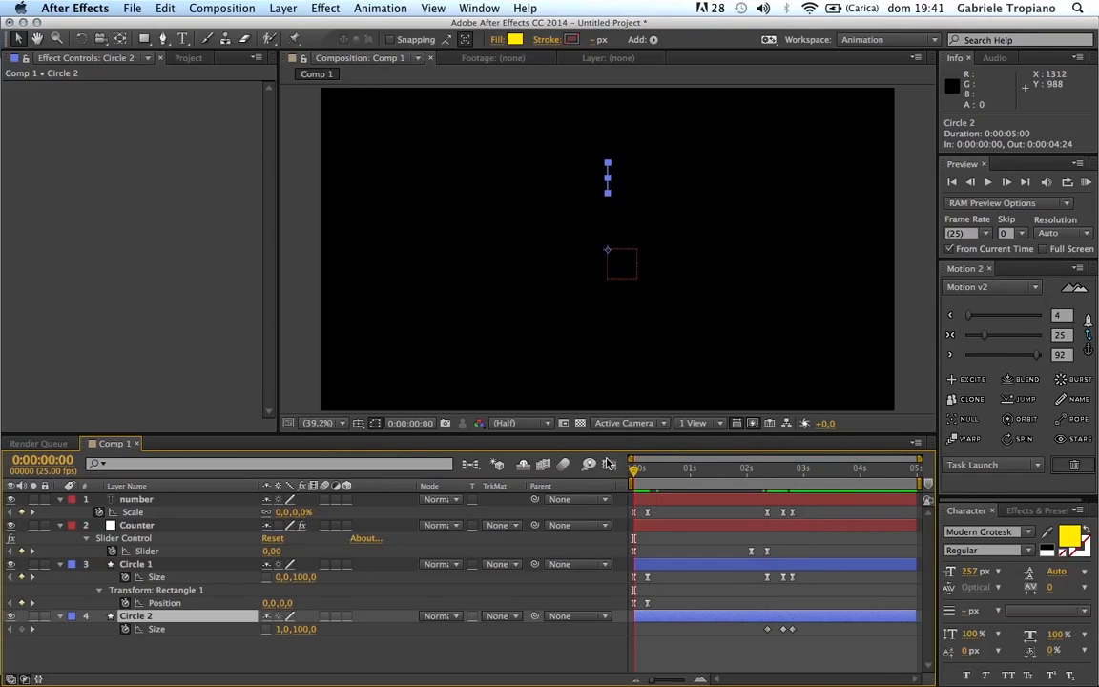
pyautogui.press('KP_0')
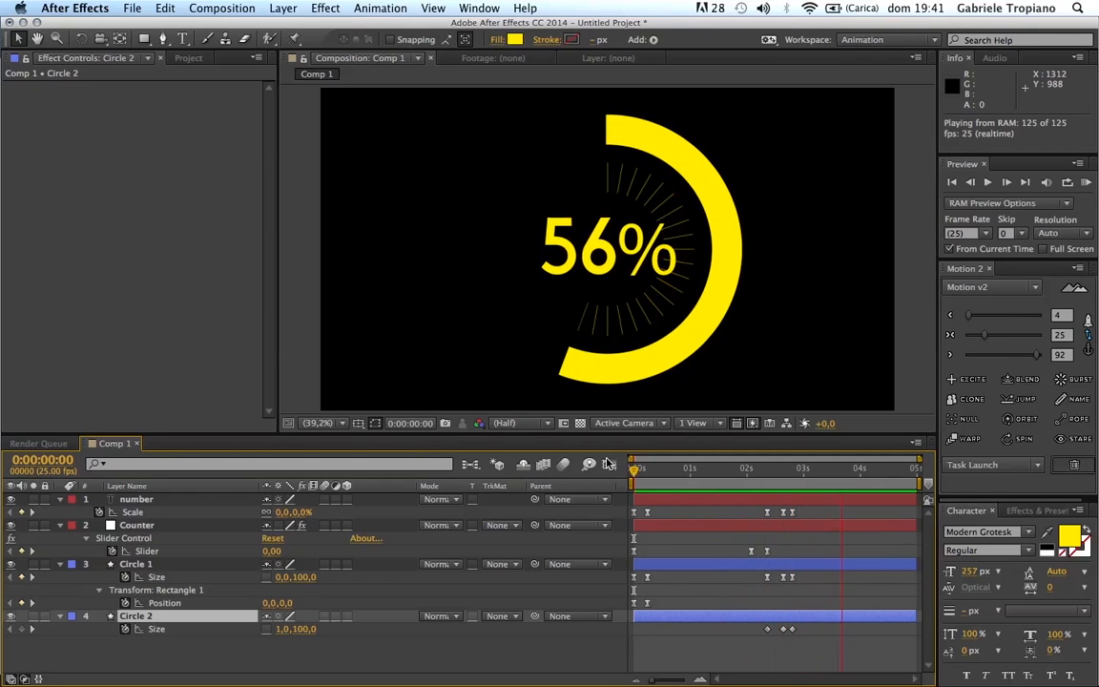
pyautogui.press('space')
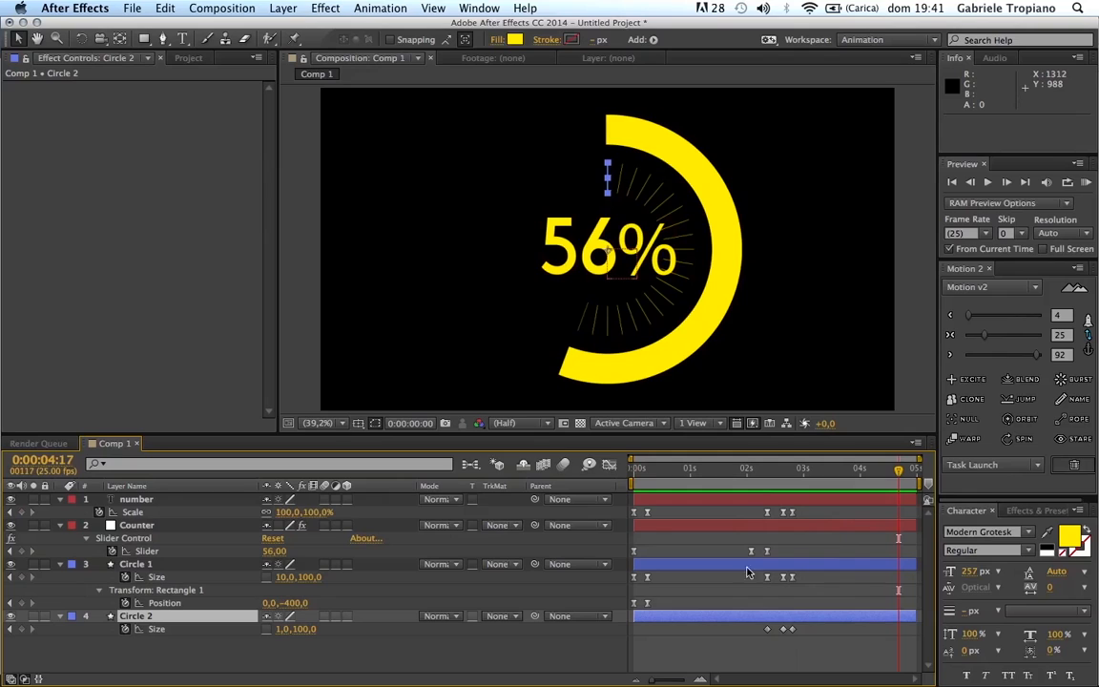
pyautogui.click(595, 660)
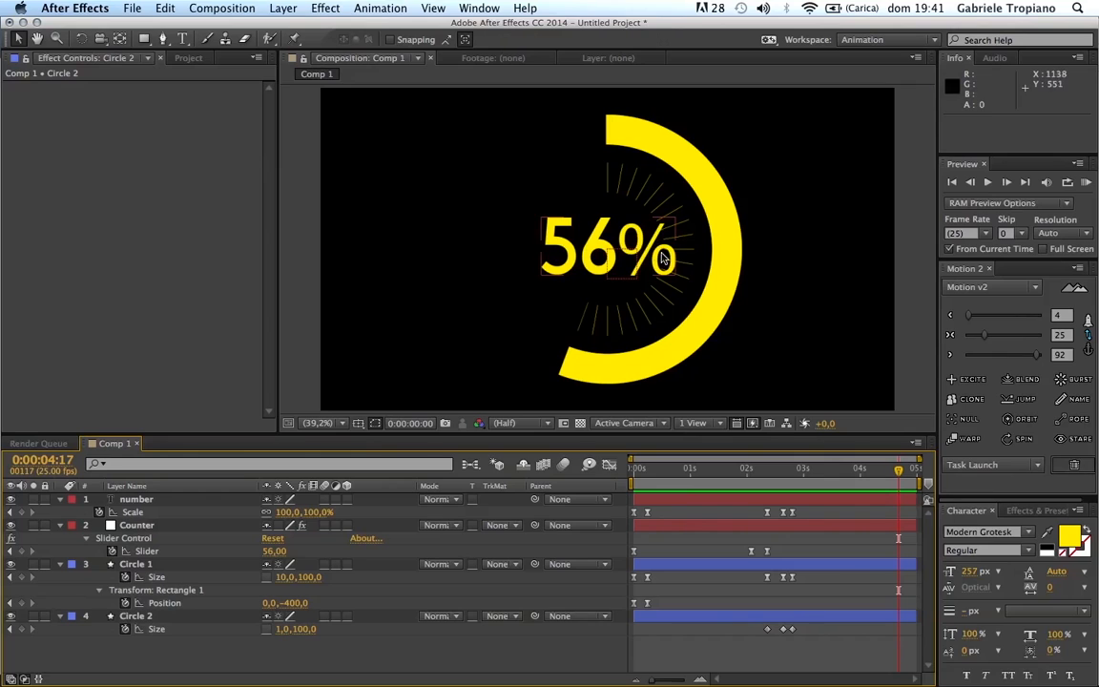
# Select Circle 1 and search the effects library for "fill" to find the Fill effect.
pyautogui.click(143, 564)
pyautogui.click(1015, 512)
pyautogui.moveTo(1008, 530); pyautogui.dragTo(936, 526)
pyautogui.write('fill')
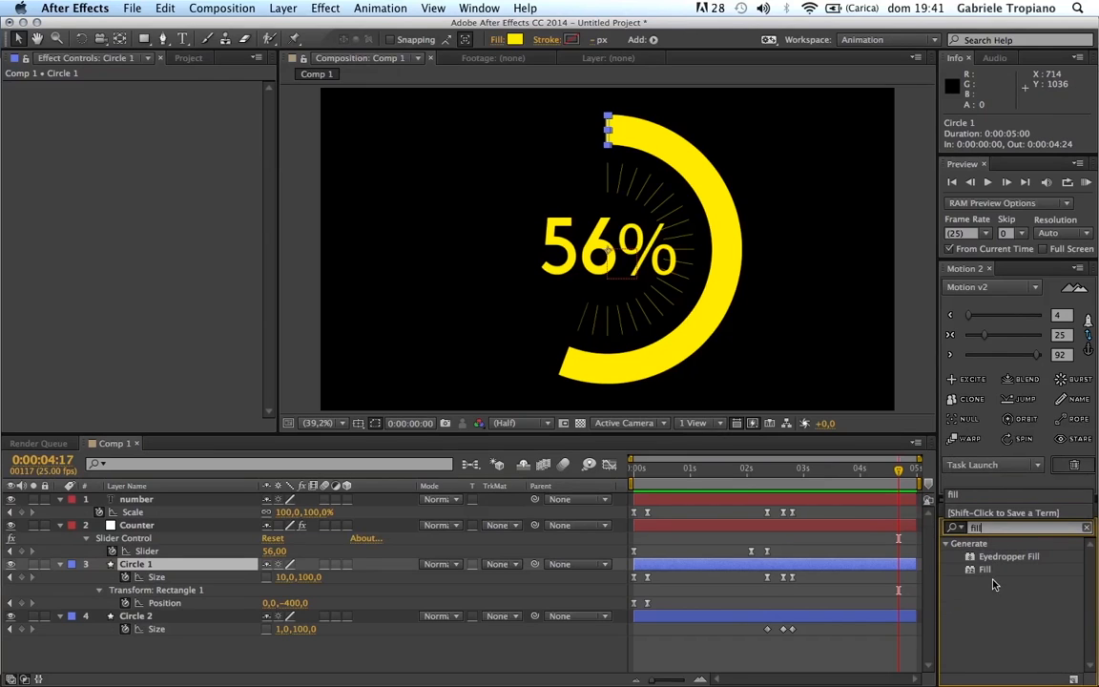
pyautogui.moveTo(987, 571)
pyautogui.mouseDown()
pyautogui.moveTo(409, 623)
pyautogui.moveTo(771, 620)
pyautogui.moveTo(997, 572)
pyautogui.mouseUp()
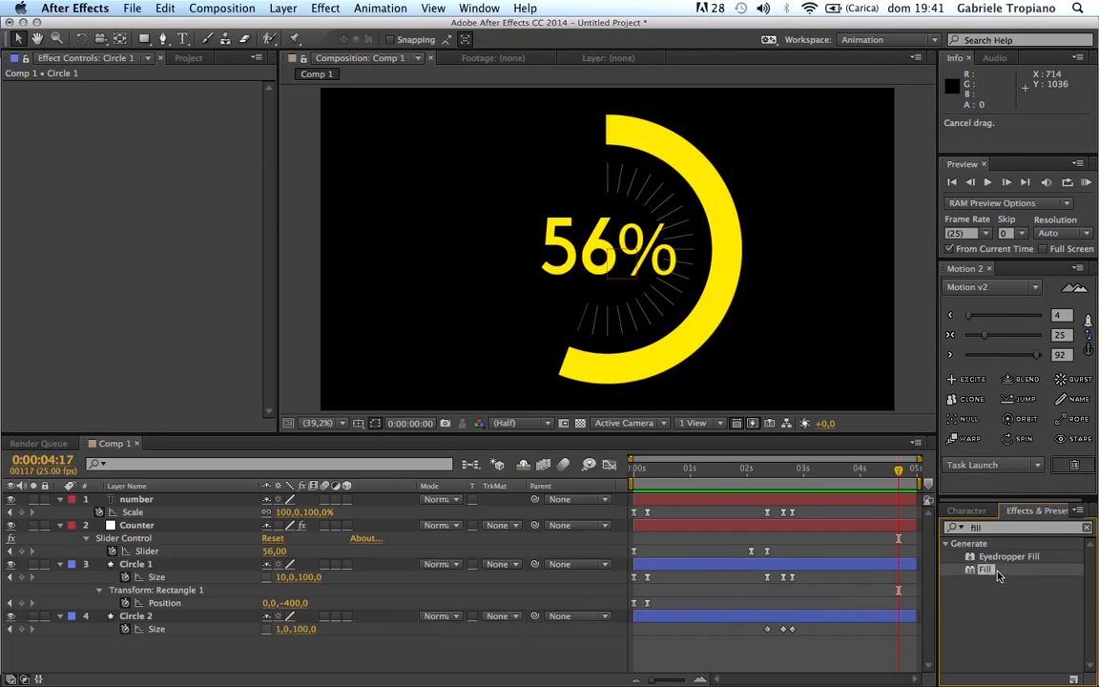
# Create a composition named main with the HDTV 1080 25 preset and a 5-second duration.
pyautogui.click(39, 443)
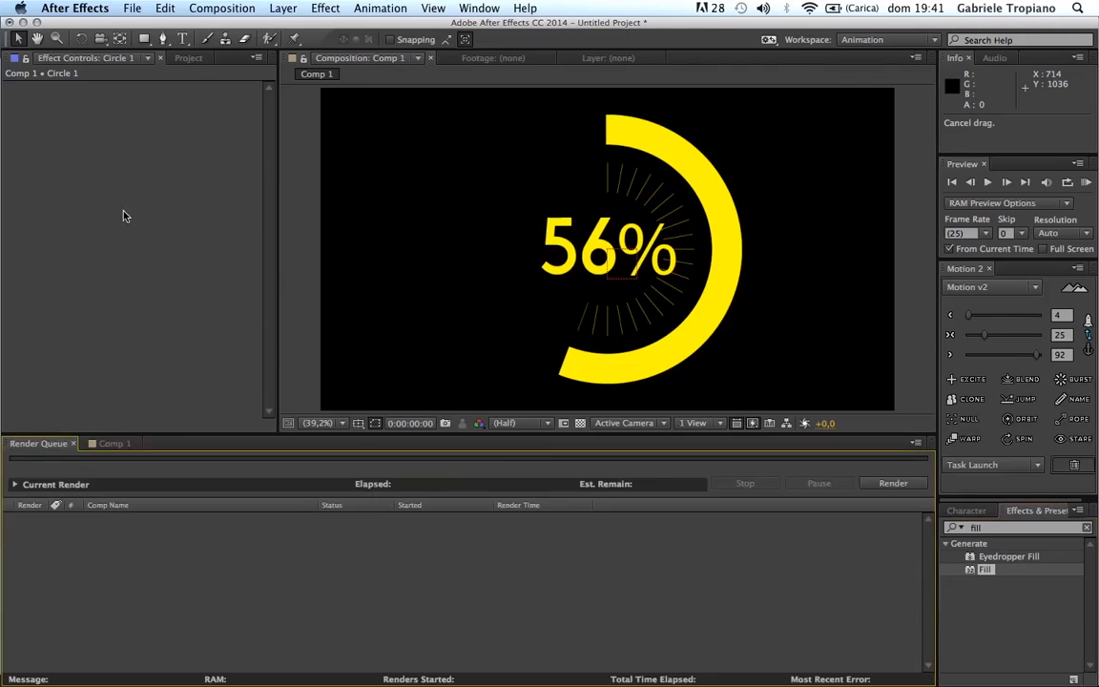
pyautogui.click(186, 58)
pyautogui.click(50, 431)
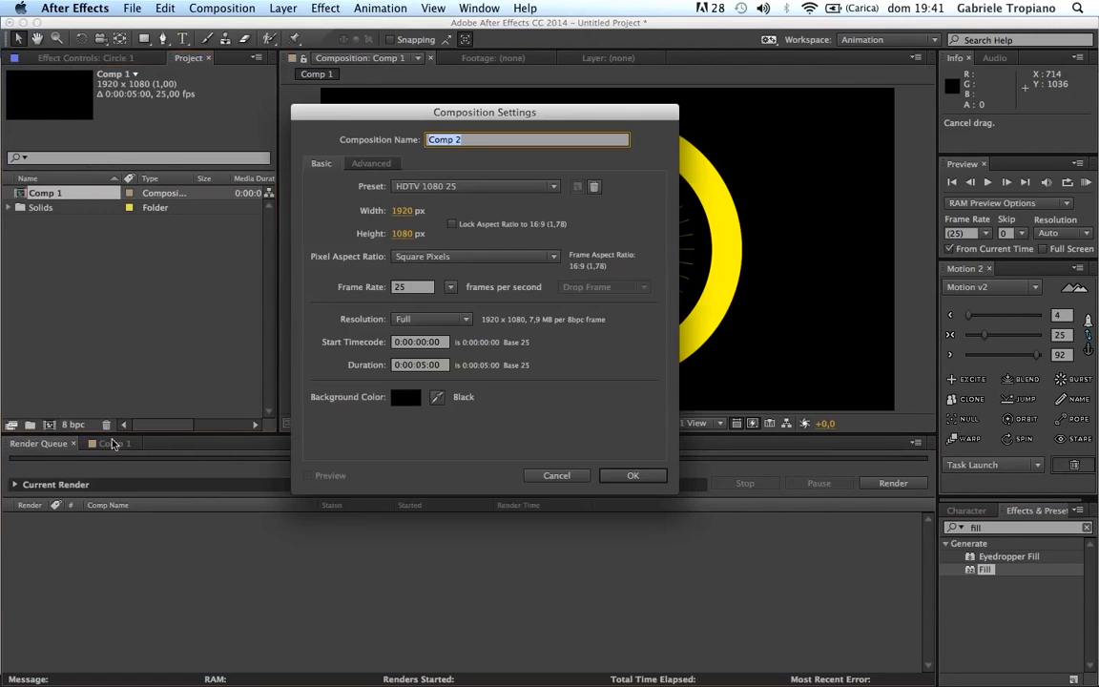
pyautogui.write('main')
pyautogui.press('Return')
# Add Comp 1 as a layer in the main composition and apply the Fill effect to it.
pyautogui.click(38, 193)
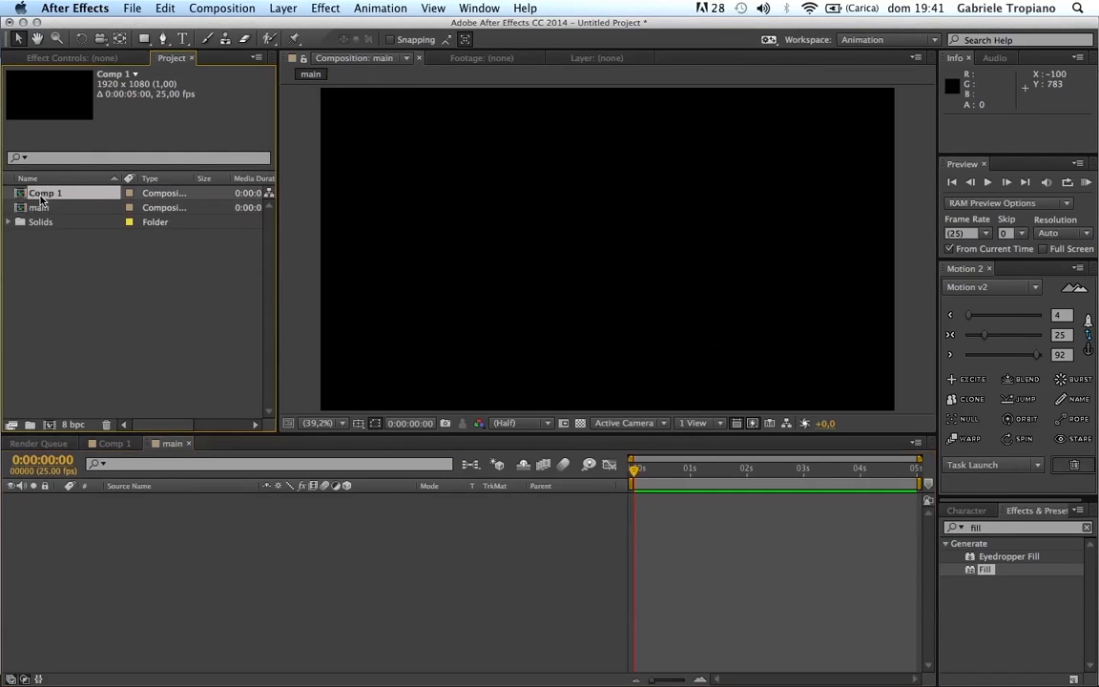
pyautogui.moveTo(39, 193); pyautogui.dragTo(124, 499)
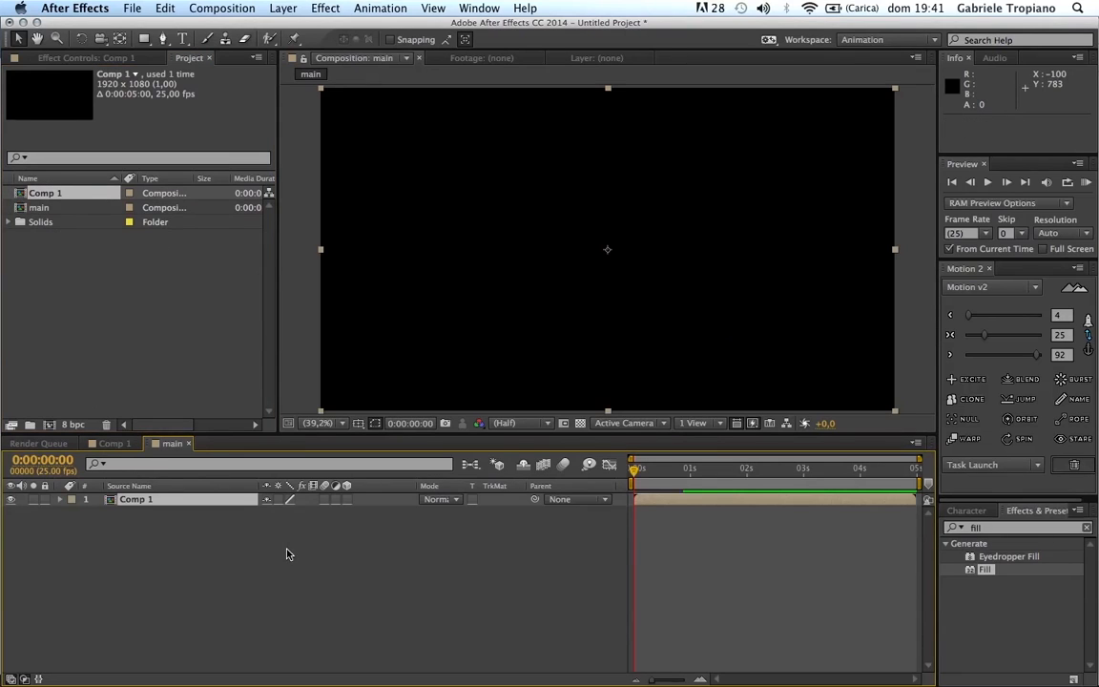
pyautogui.click(975, 571)
pyautogui.moveTo(975, 571); pyautogui.dragTo(134, 499)
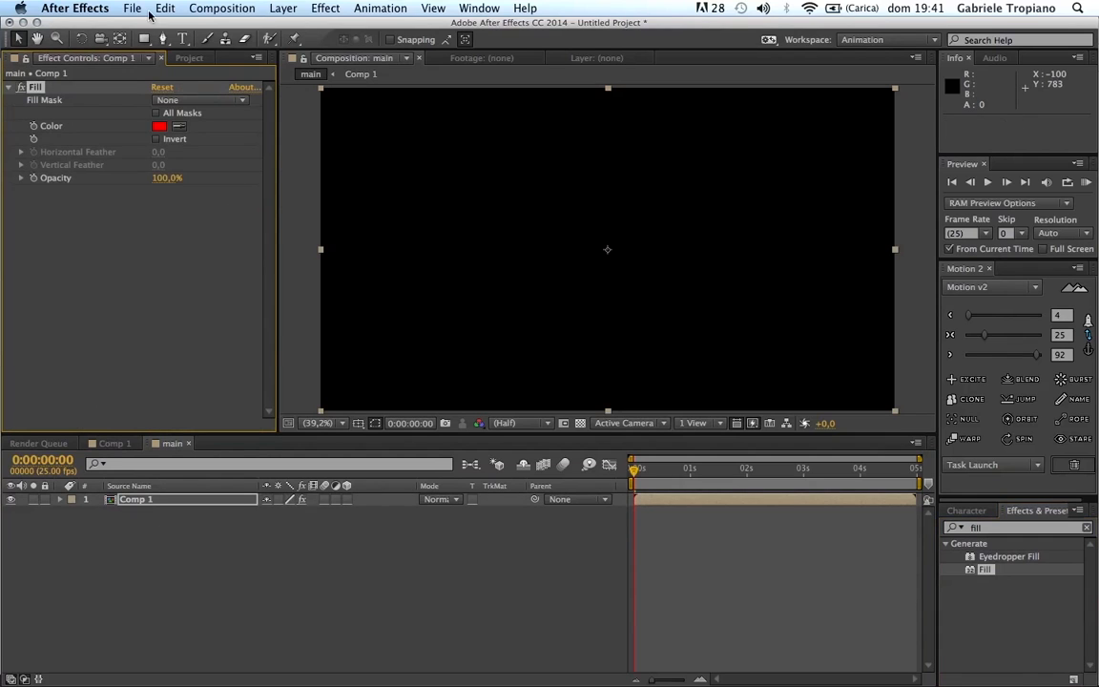
# Set the Fill color of the Comp 1 layer to a blue of about 0062AC and check it at 0:00:02:02.
pyautogui.click(154, 124)
pyautogui.click(838, 520)
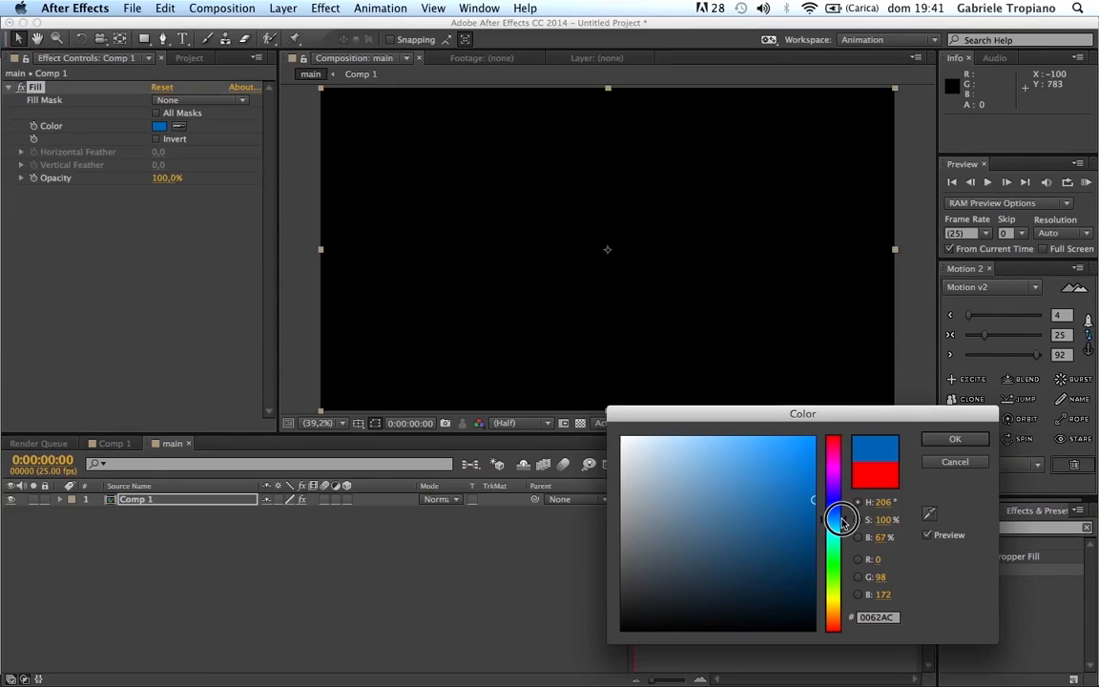
pyautogui.press('Return')
pyautogui.moveTo(638, 469); pyautogui.dragTo(753, 468)
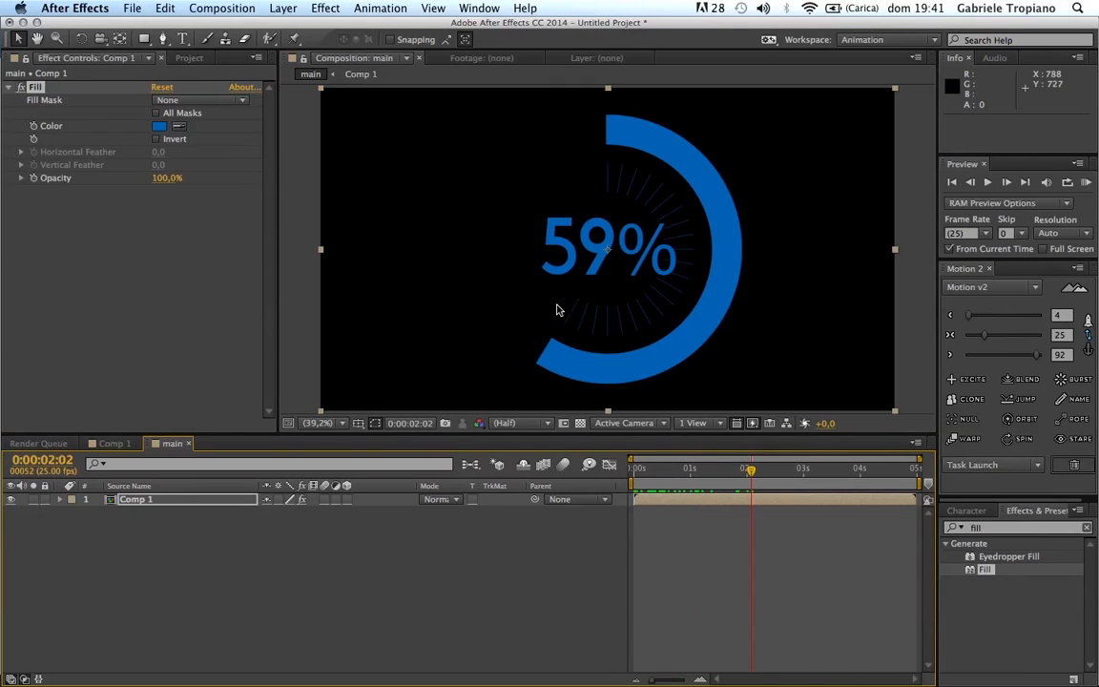